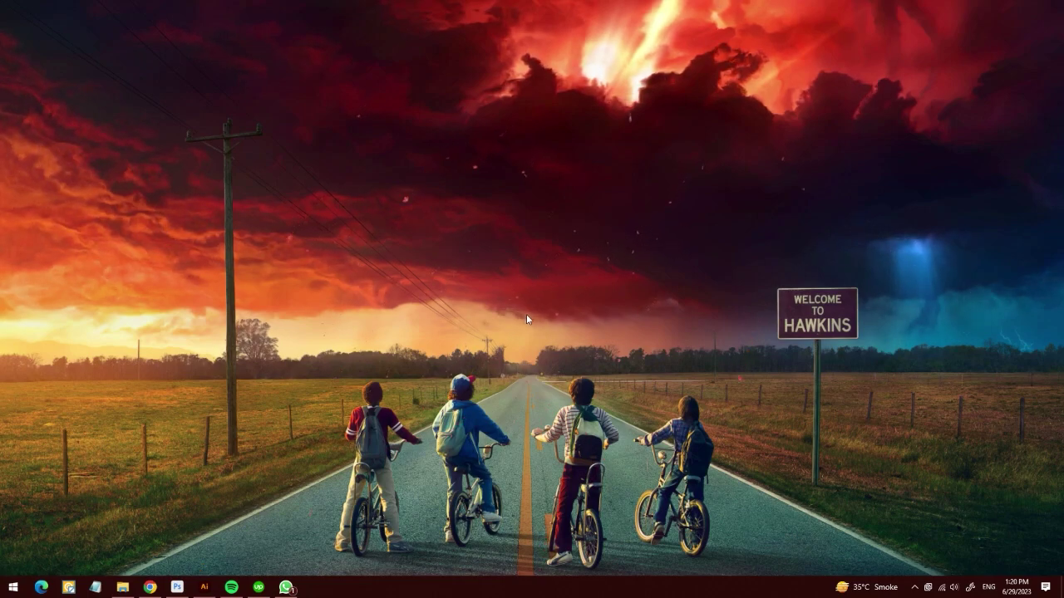
Glance at the finished Eid poster, then switch to the Midjourney Bot chat in Chrome.
left_click(177, 586)
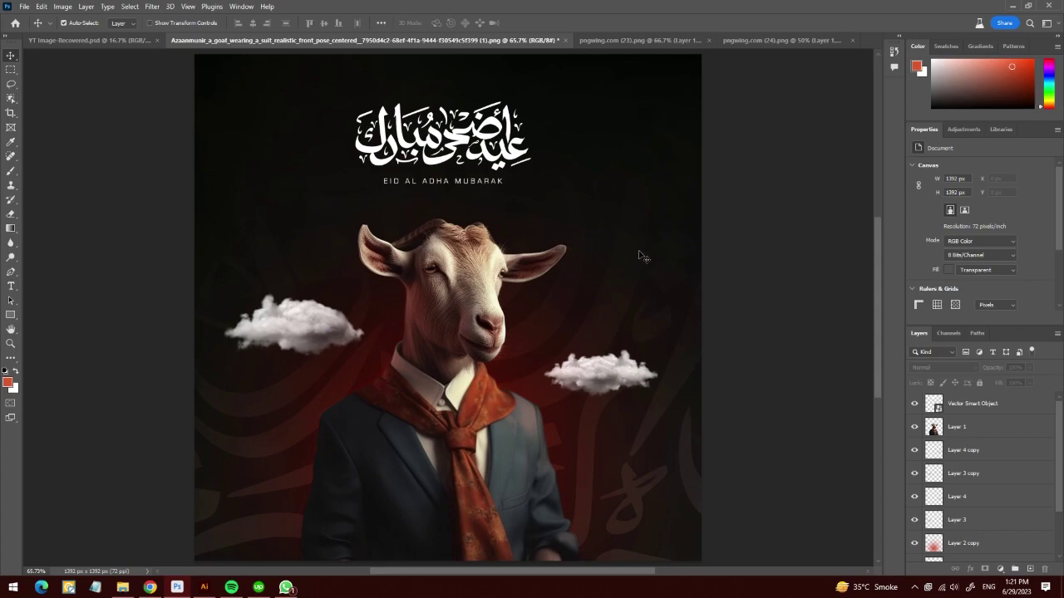
left_click(1014, 5)
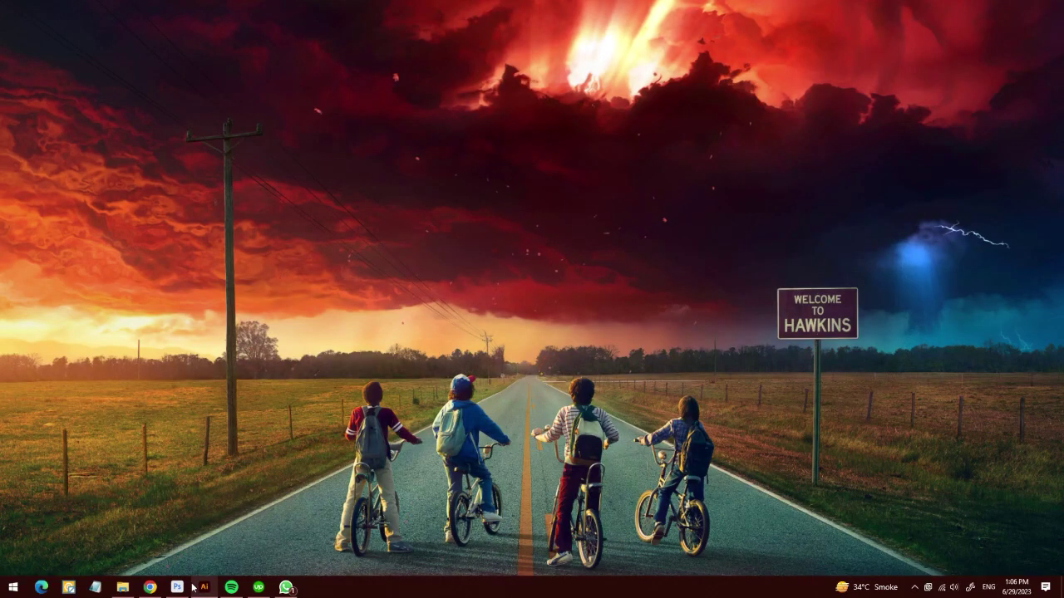
left_click(150, 588)
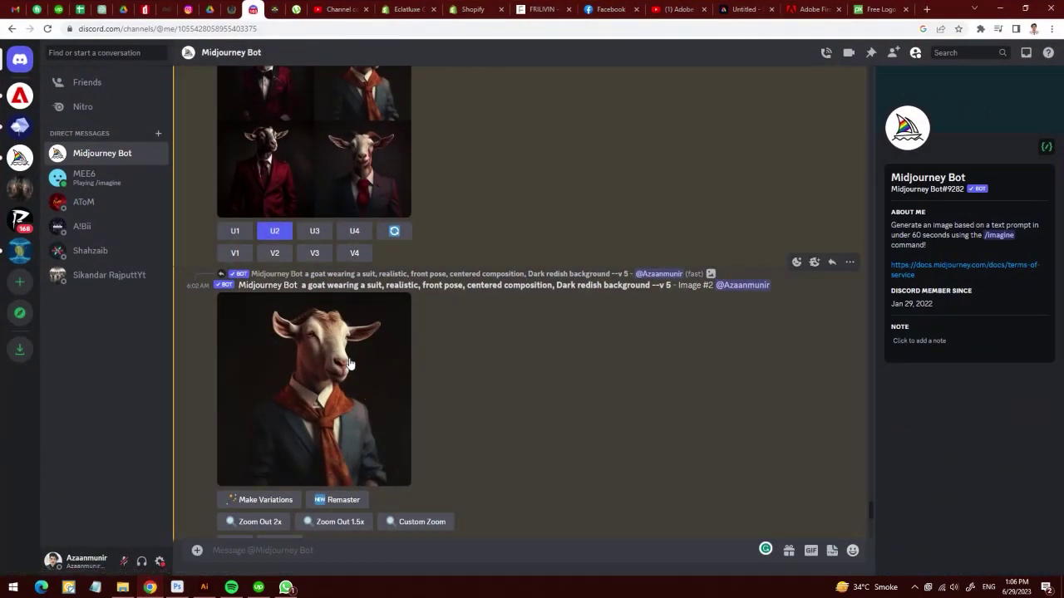
Find upscaled suited-goat image #2 in the Midjourney Bot chat and enlarge it in the viewer.
scroll(349, 364, "up", 2)
scroll(335, 208, "up", 1)
scroll(334, 182, "down", 1)
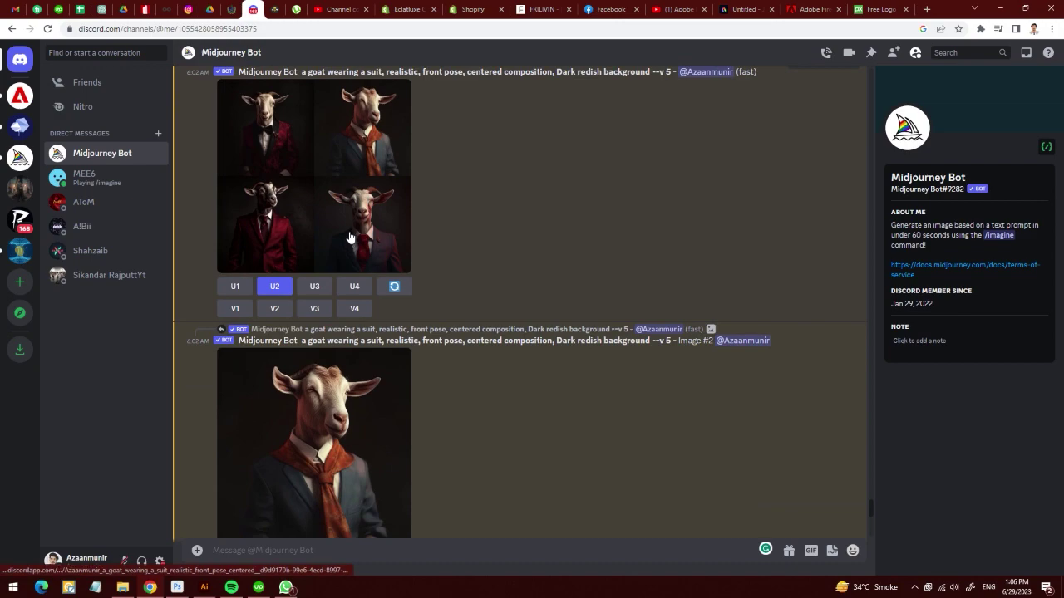
scroll(349, 239, "down", 2)
scroll(333, 291, "up", 2)
scroll(308, 357, "down", 1)
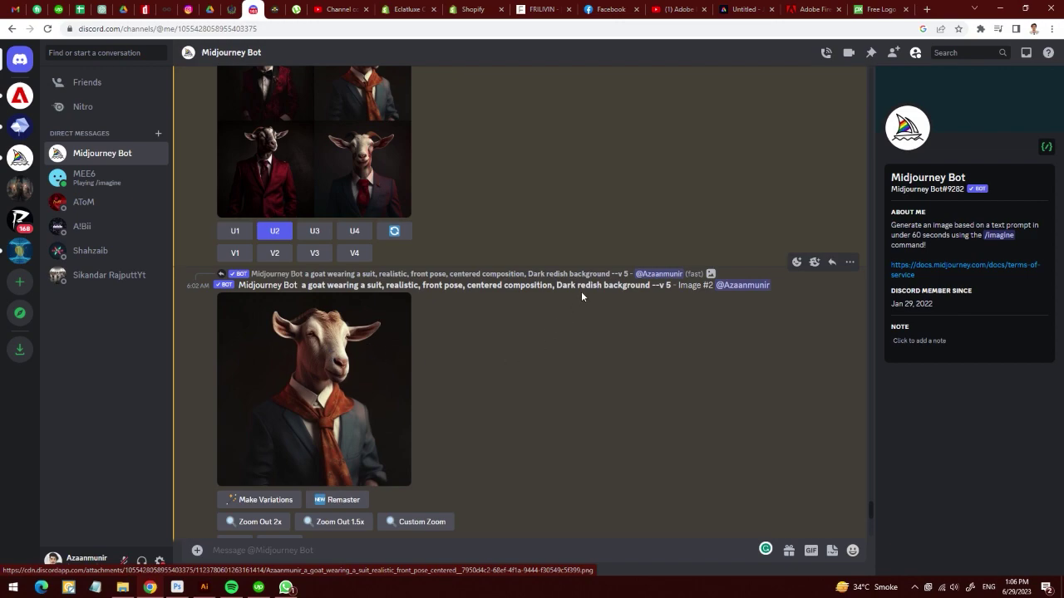
scroll(349, 333, "up", 1)
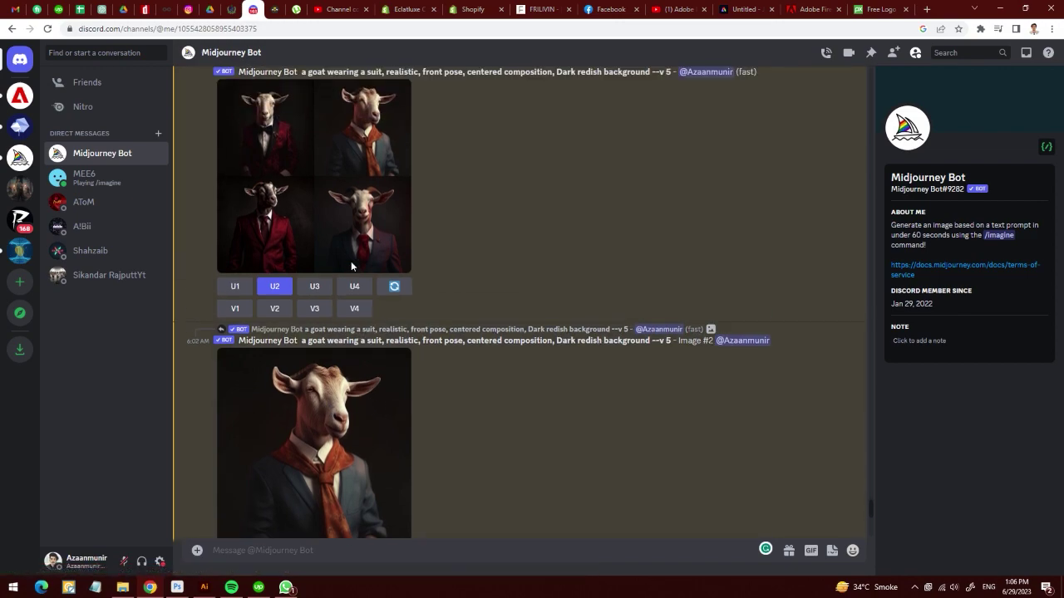
scroll(340, 413, "down", 1)
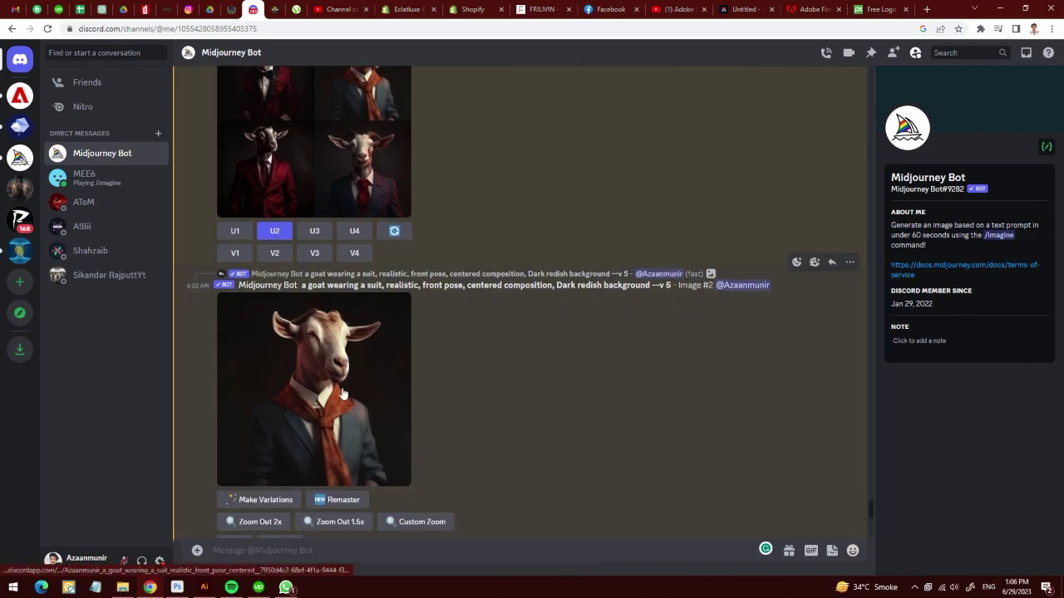
left_click(341, 400)
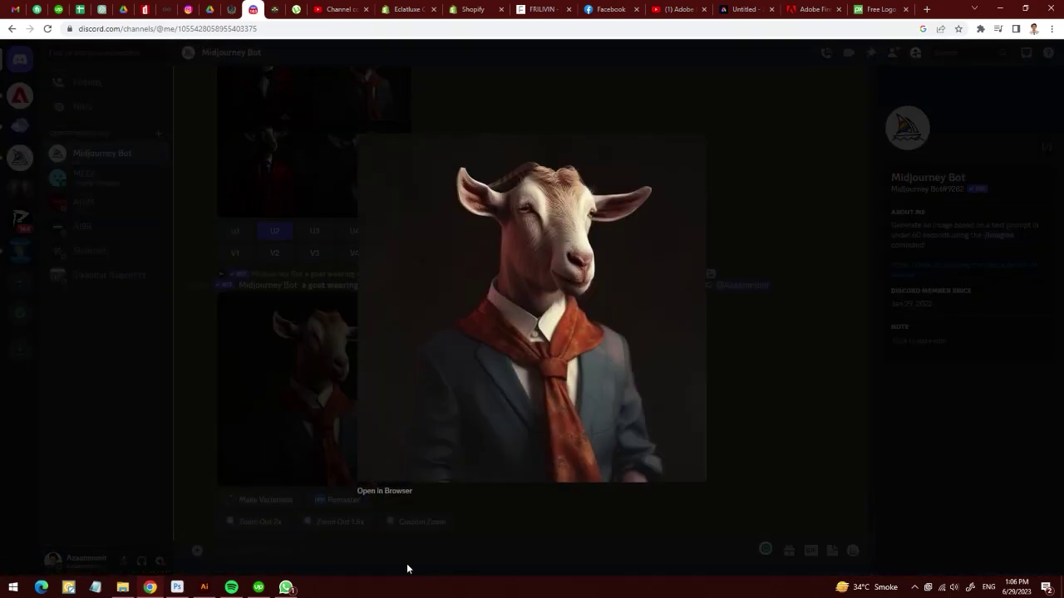
Save the full-size goat image as a PNG and open it in Photoshop as a 1024×1024 document.
left_click(395, 495)
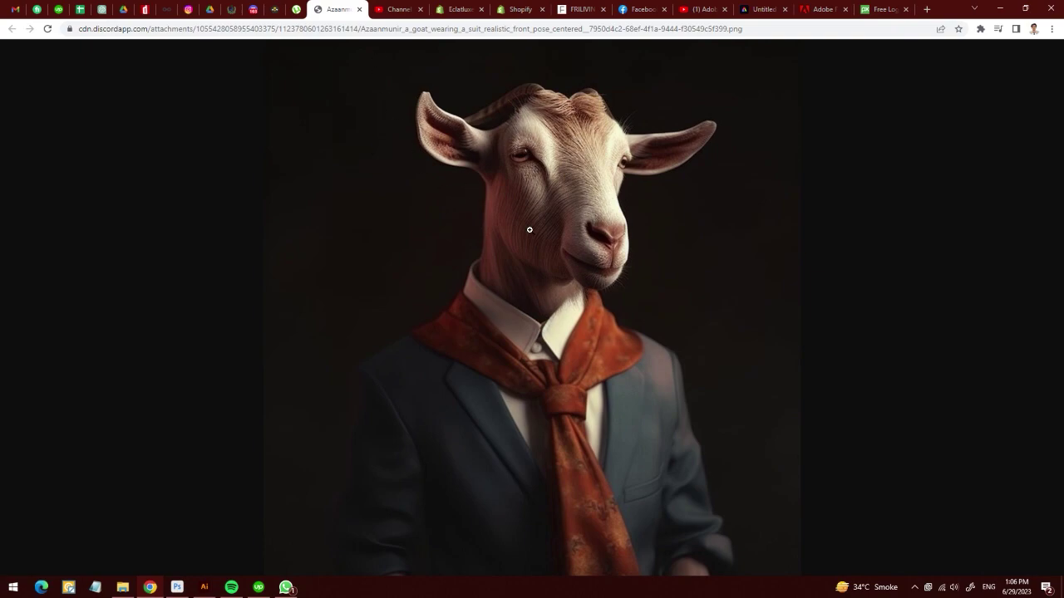
right_click(480, 311)
left_click(400, 373)
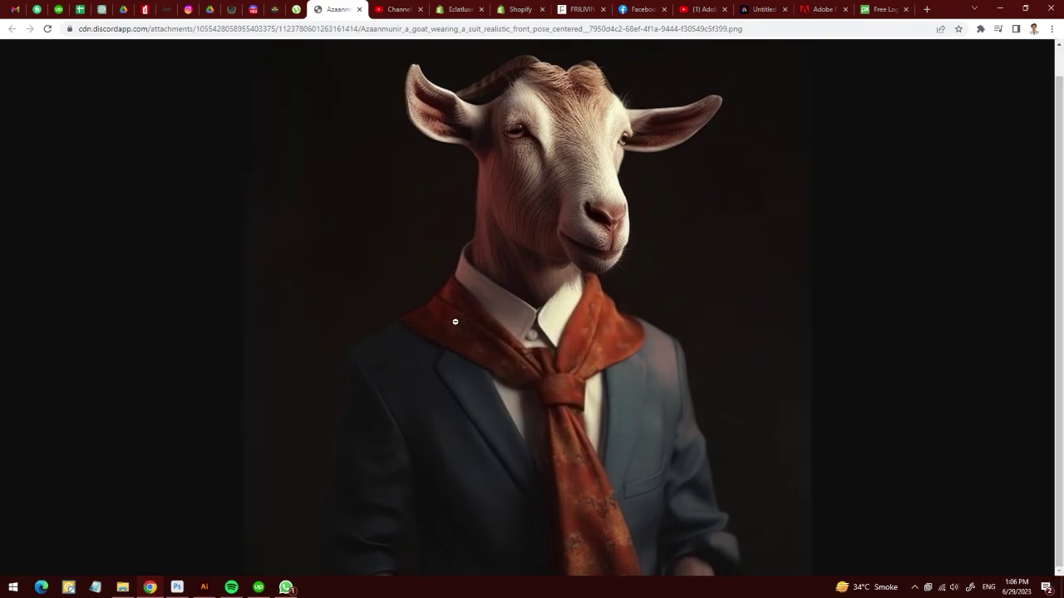
right_click(481, 253)
left_click(523, 275)
key("Return")
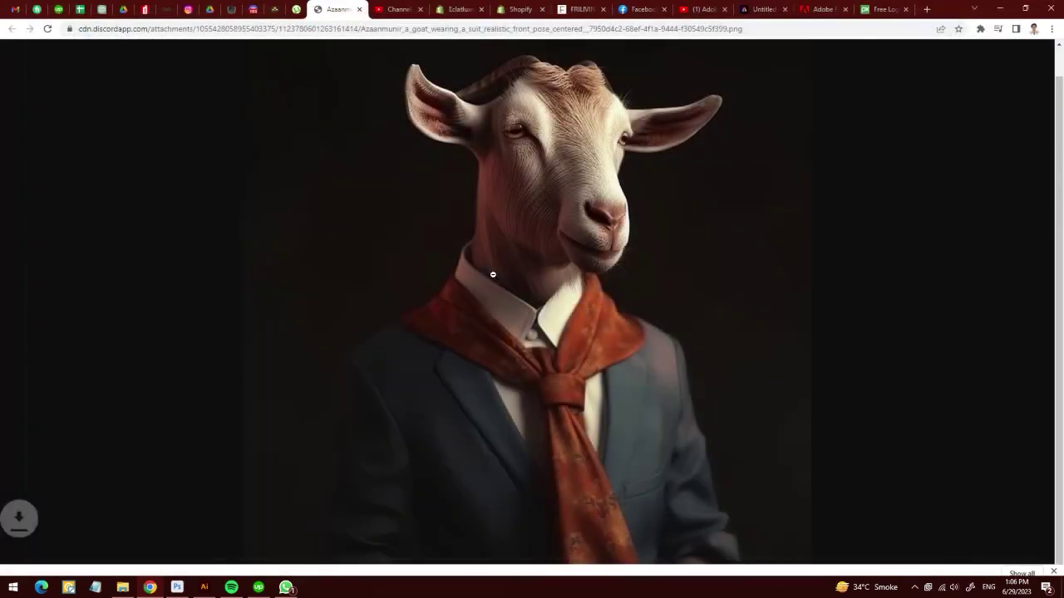
left_click(176, 588)
left_click_drag(177, 587, 649, 58)
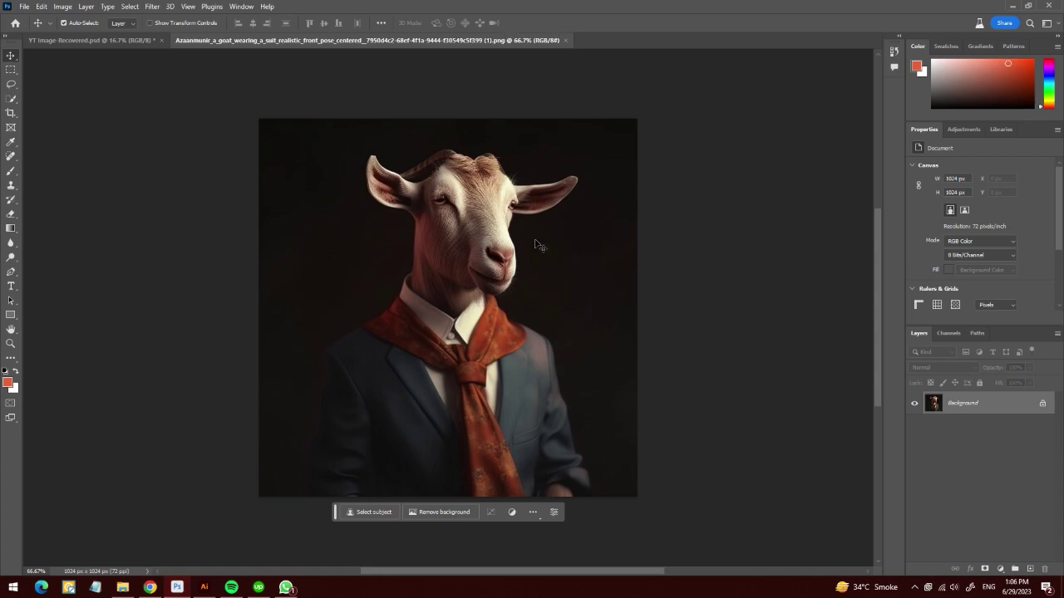
Unlock the Background into Layer 0 and duplicate it as Layer 0 copy.
left_click(1043, 406)
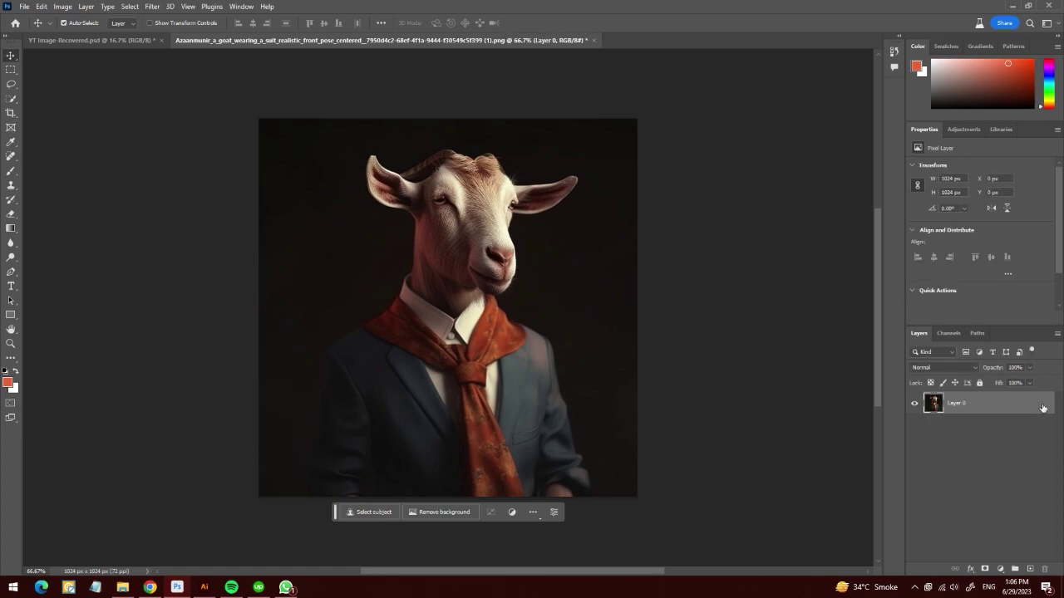
left_click(553, 533)
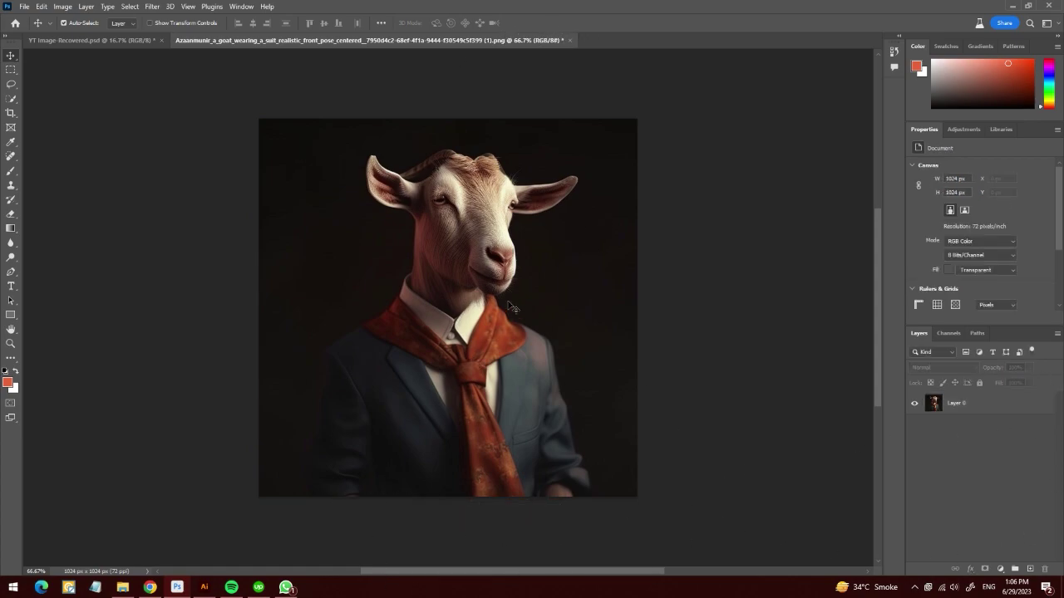
scroll(522, 269, "up", 2)
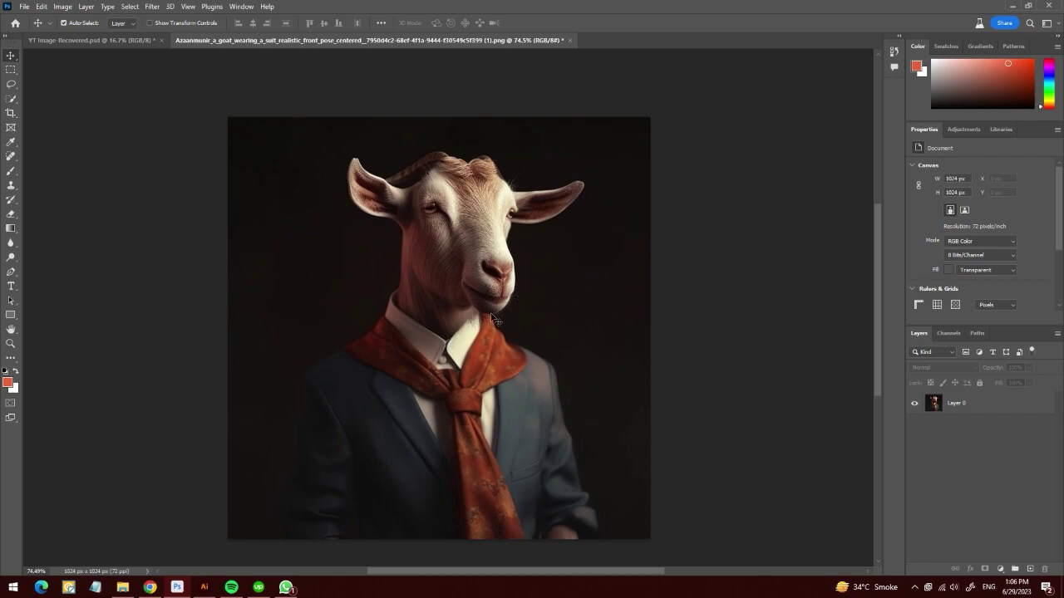
left_click(964, 405)
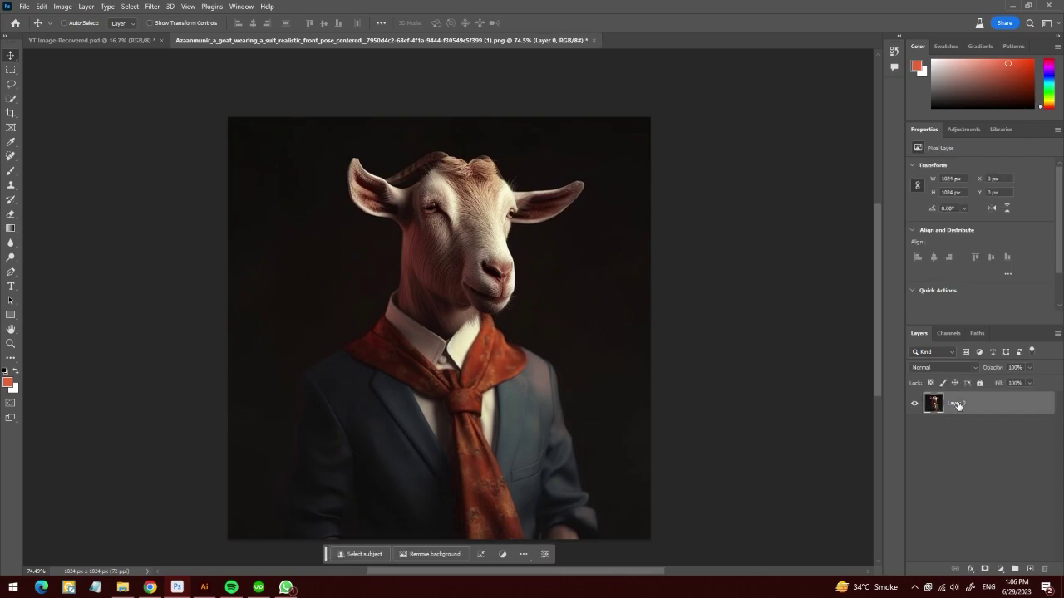
key("ctrl+j")
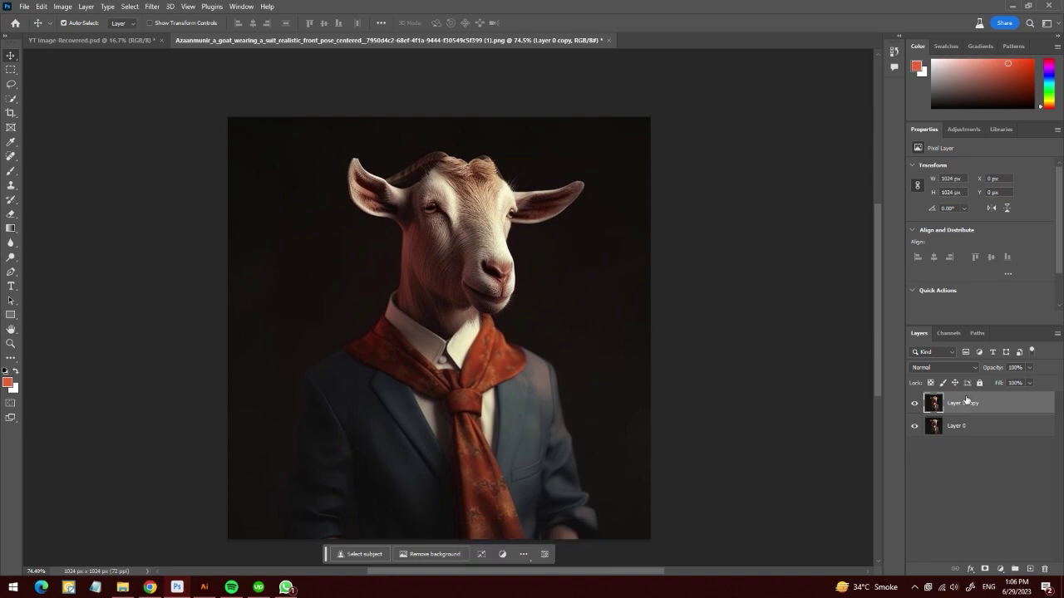
key("ctrl+m")
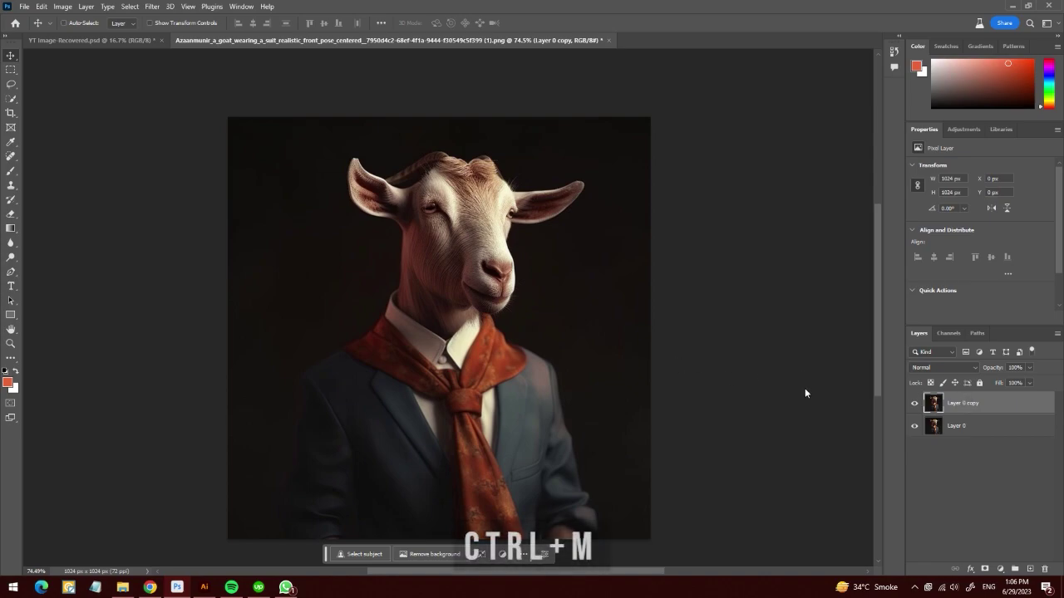
Lift the midtones and shadows of Layer 0 copy with two Curves points and apply it.
mouse_move(784, 295)
left_mouse_down()
mouse_move(783, 272)
mouse_move(805, 253)
left_mouse_up()
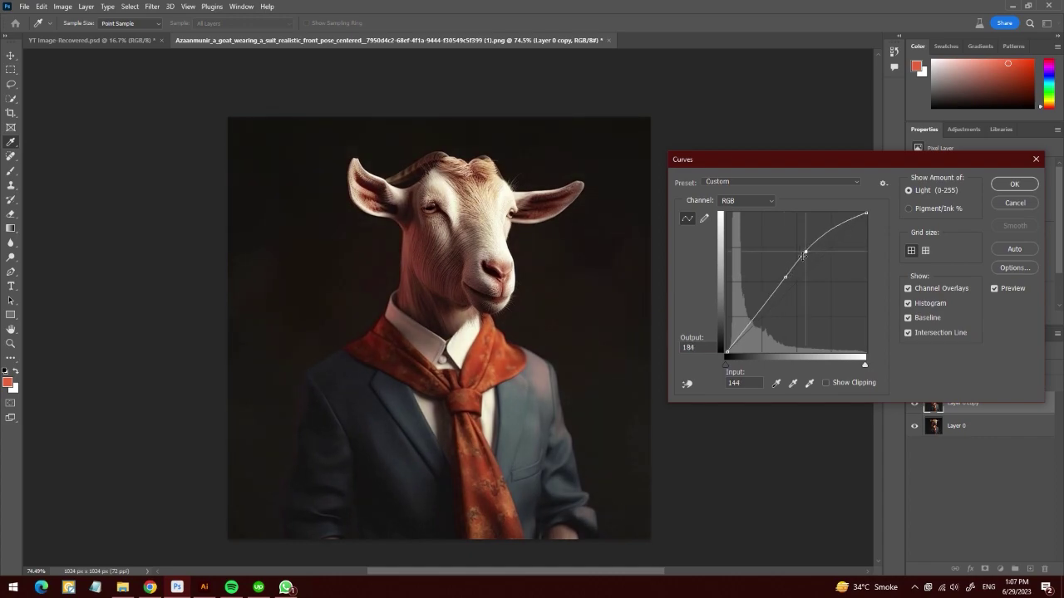
left_click_drag(754, 316, 750, 309)
left_click(1000, 186)
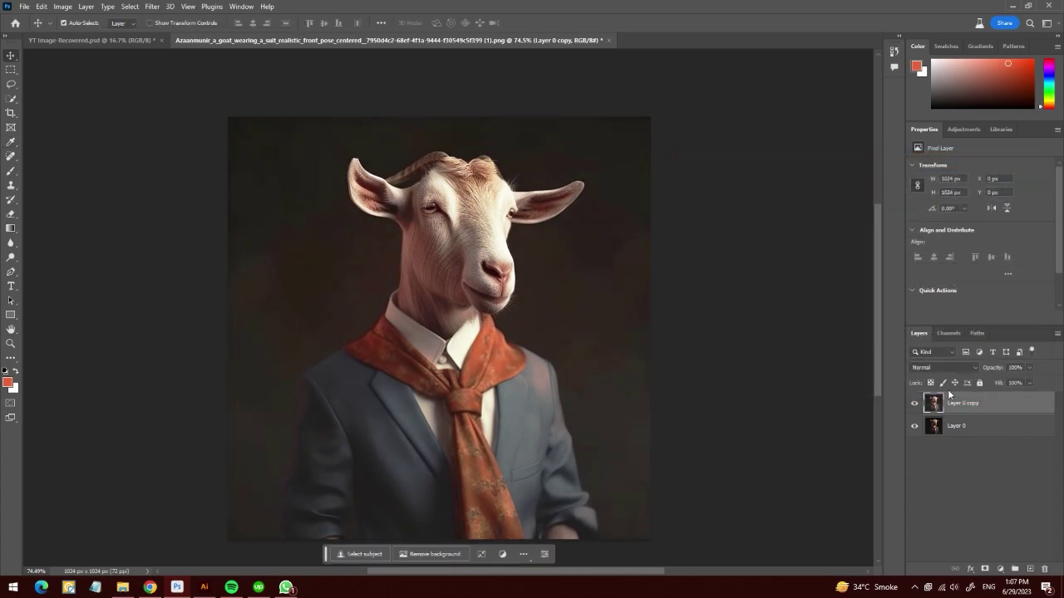
Add a Levels adjustment (4, 1.00, 230) and merge it into Layer 0 copy.
left_click(1000, 571)
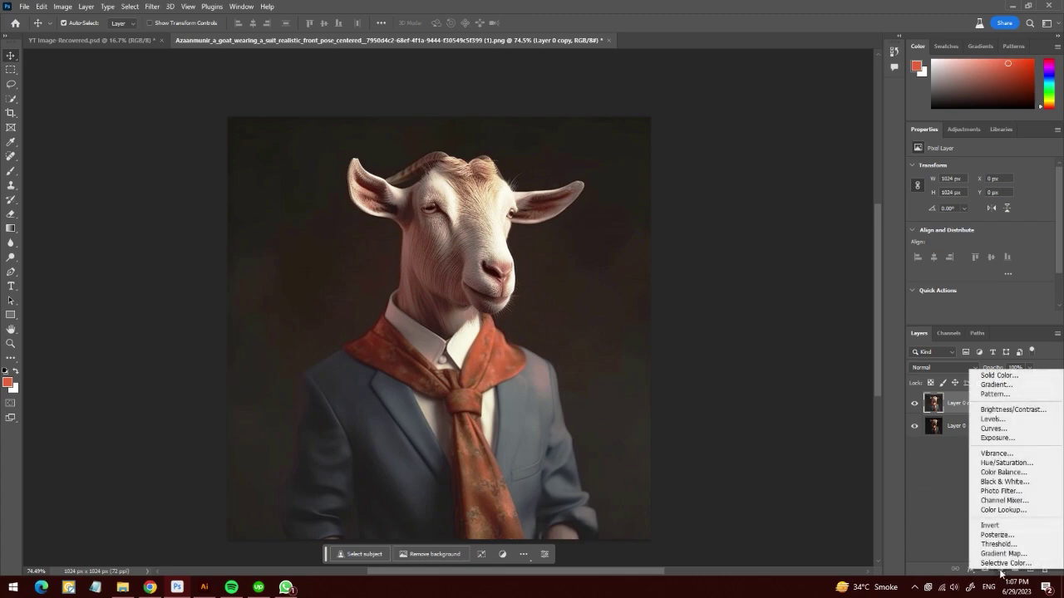
left_click(1002, 421)
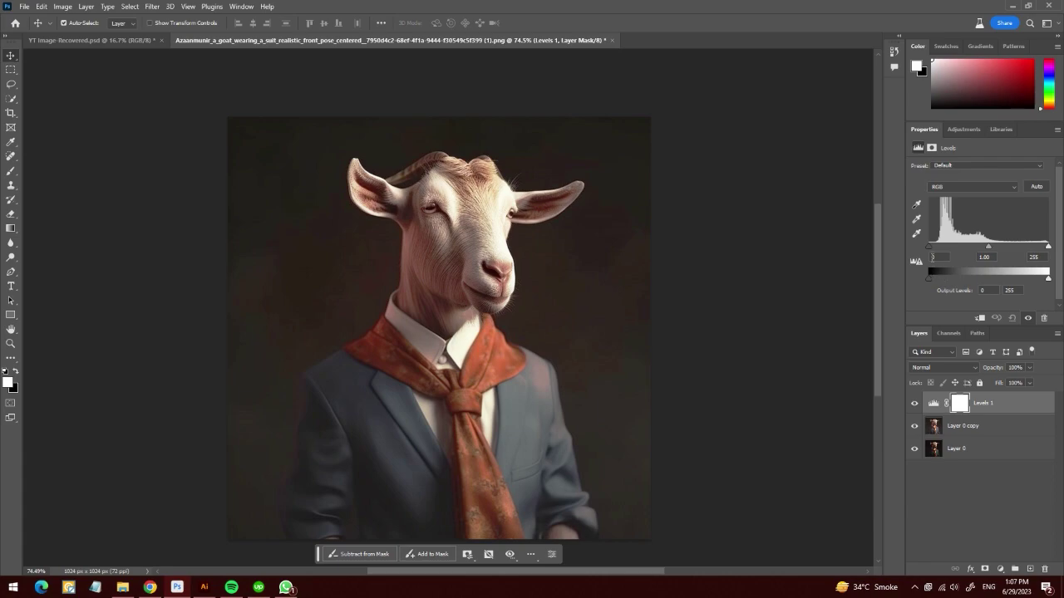
left_click_drag(1048, 249, 1037, 251)
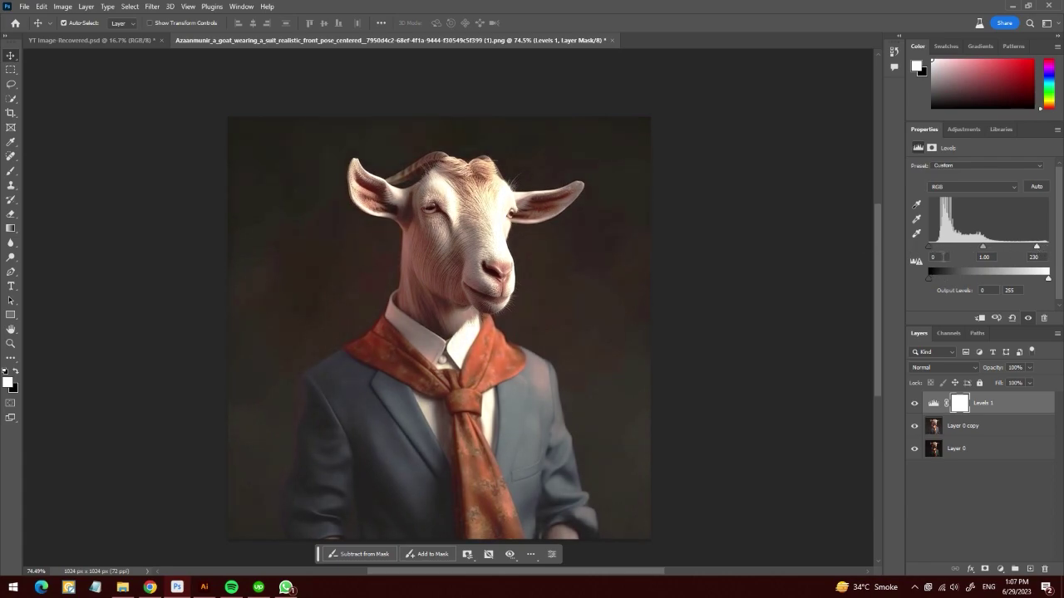
left_click_drag(928, 249, 932, 249)
left_click(993, 425, "shift")
key("ctrl+e")
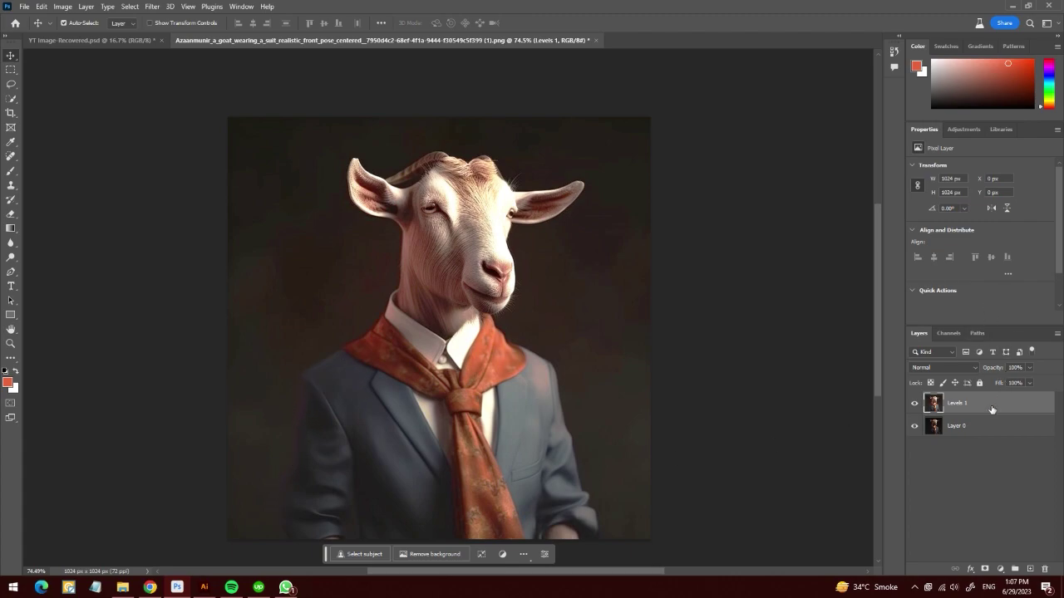
Select the suited goat subject, trial-copy it to a layer, then undo to keep the selection.
left_click_drag(1057, 270, 1059, 310)
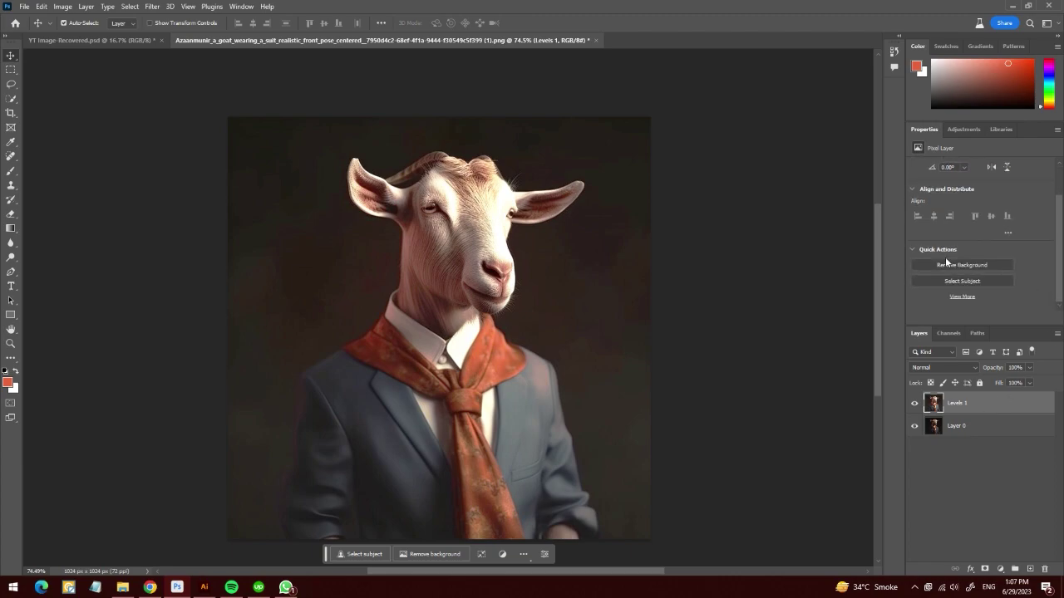
left_click(962, 282)
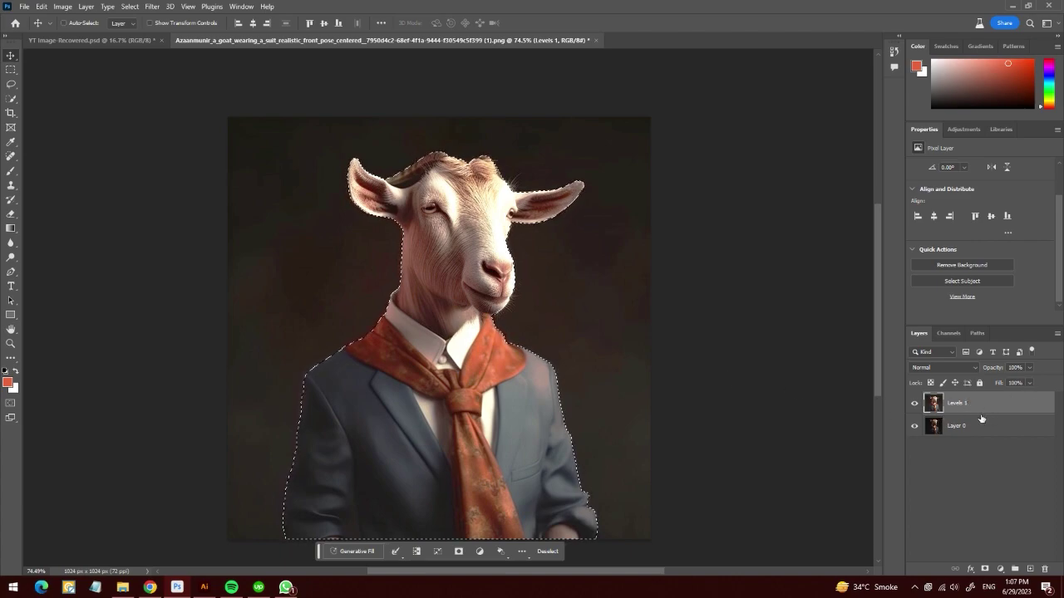
key("ctrl+j")
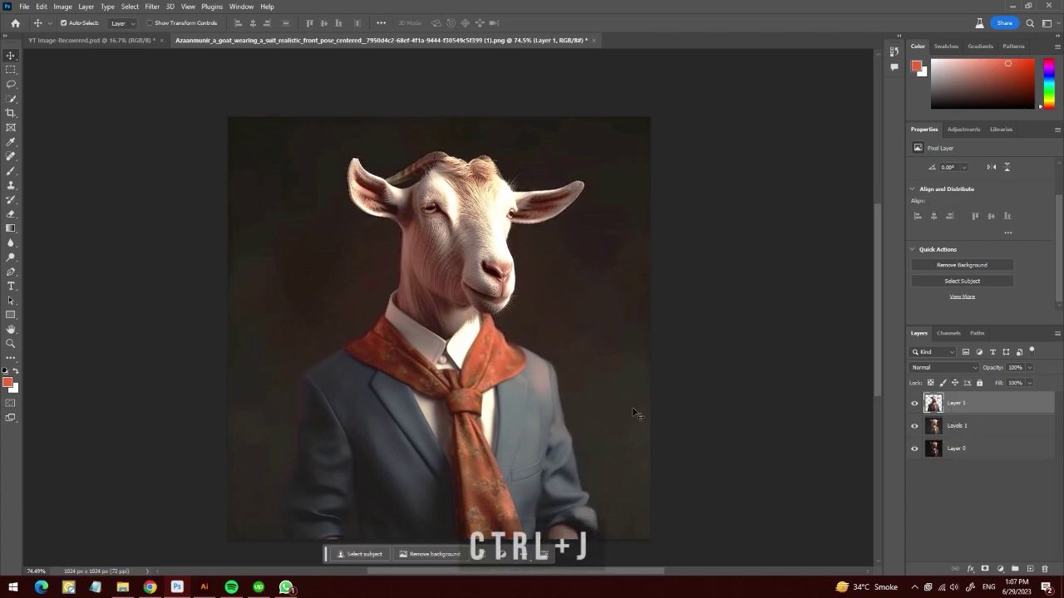
left_click(915, 427)
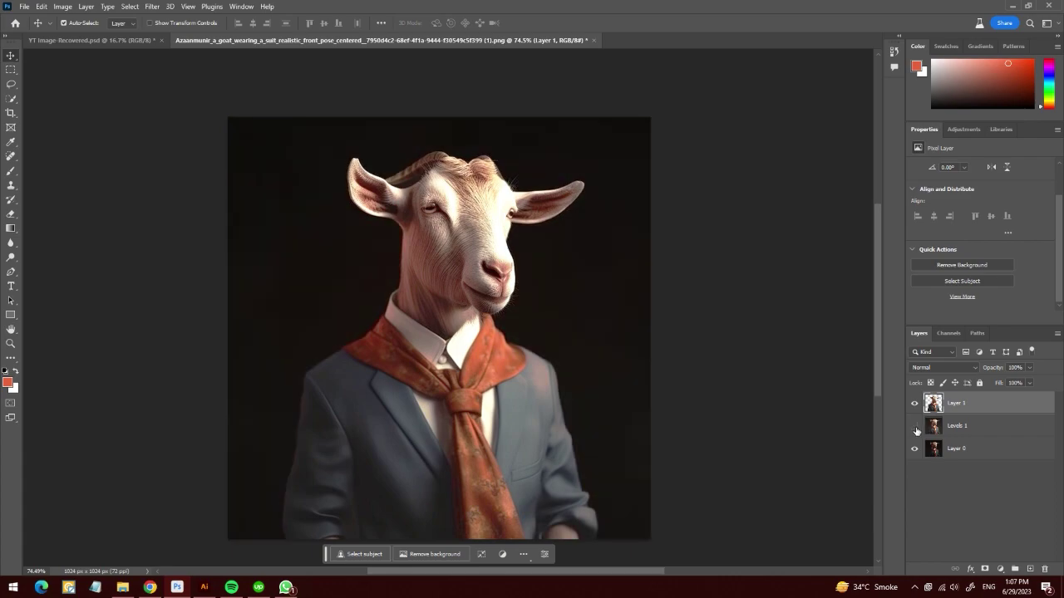
left_click(915, 428)
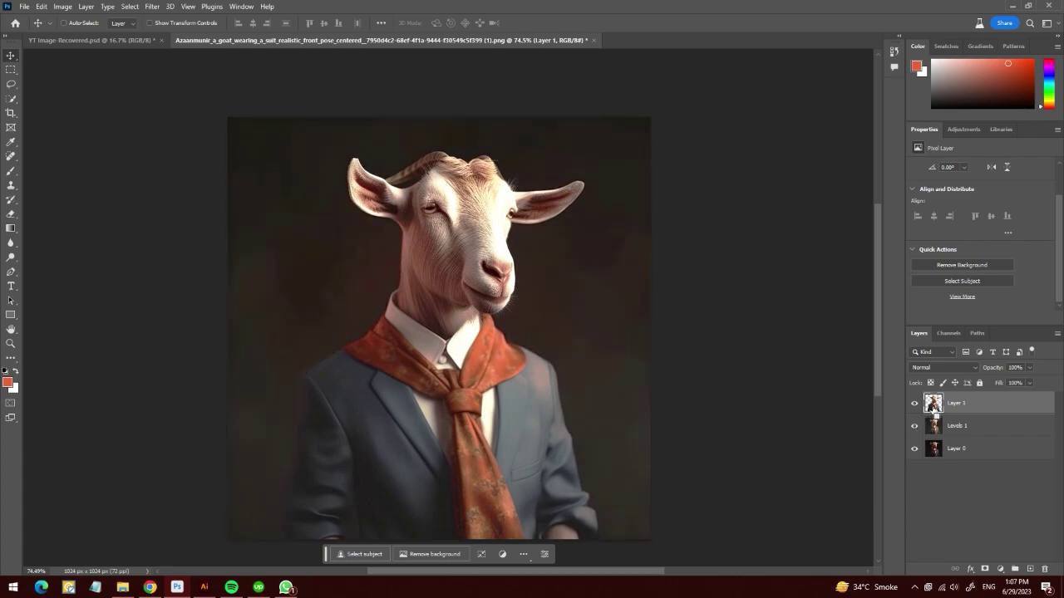
key("ctrl+z")
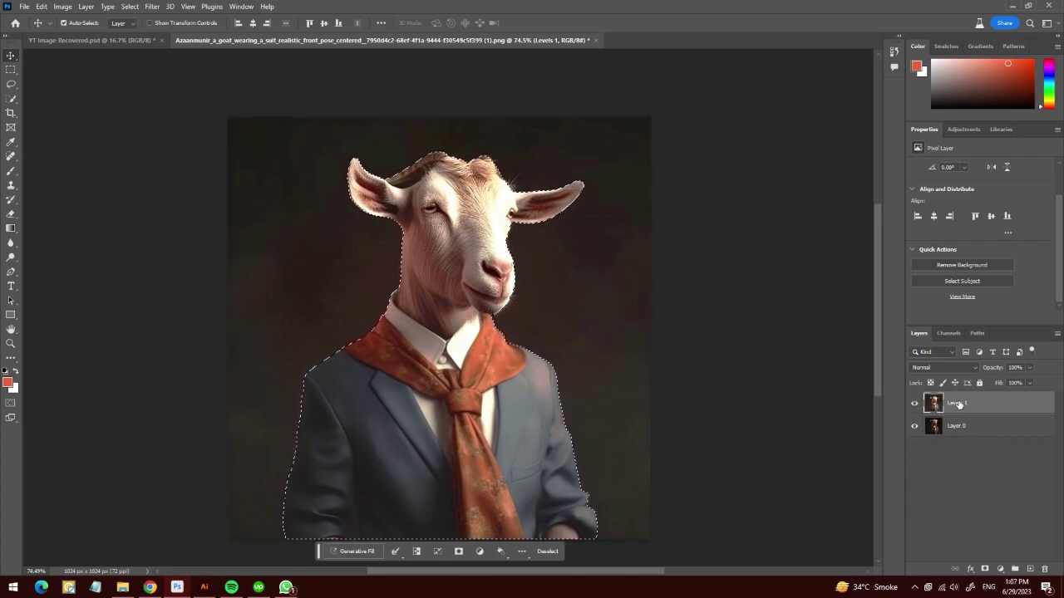
Copy the goat from Layer 0 to a cutout Layer 1 and delete the Levels 1 adjustment.
left_click(916, 405)
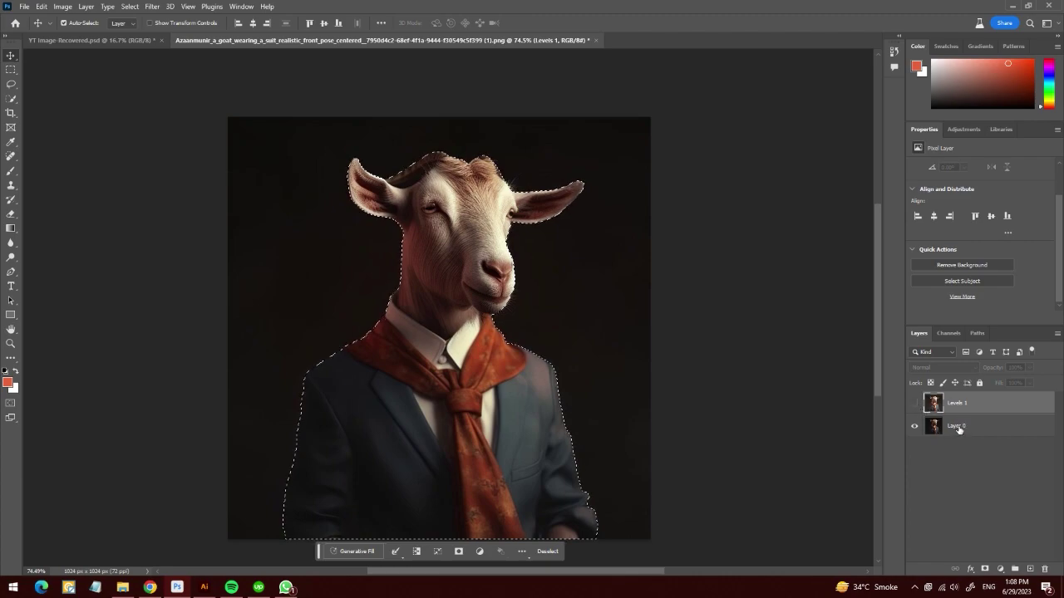
left_click(922, 430)
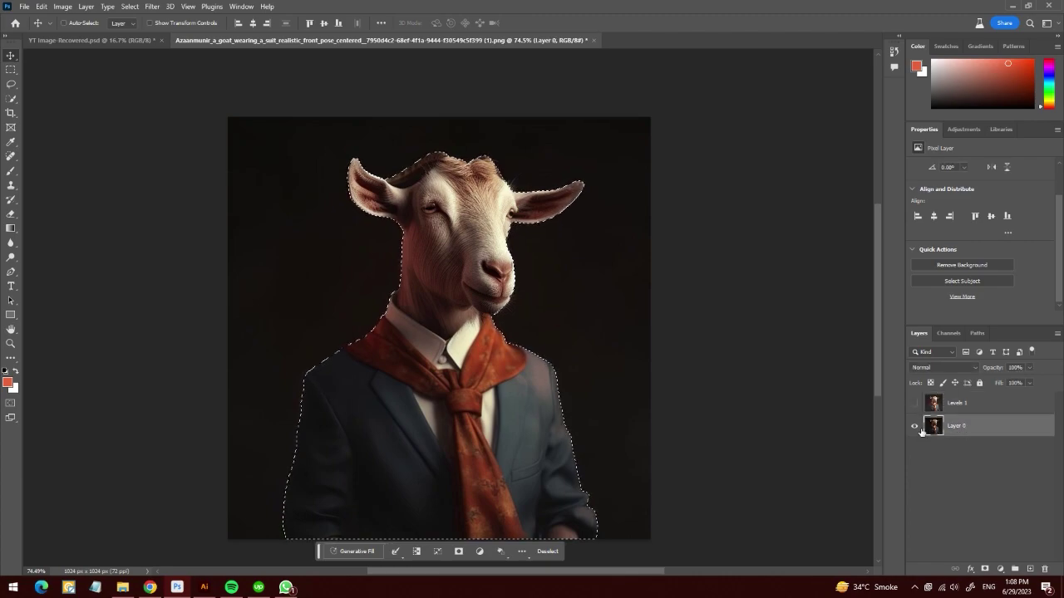
key("ctrl+j")
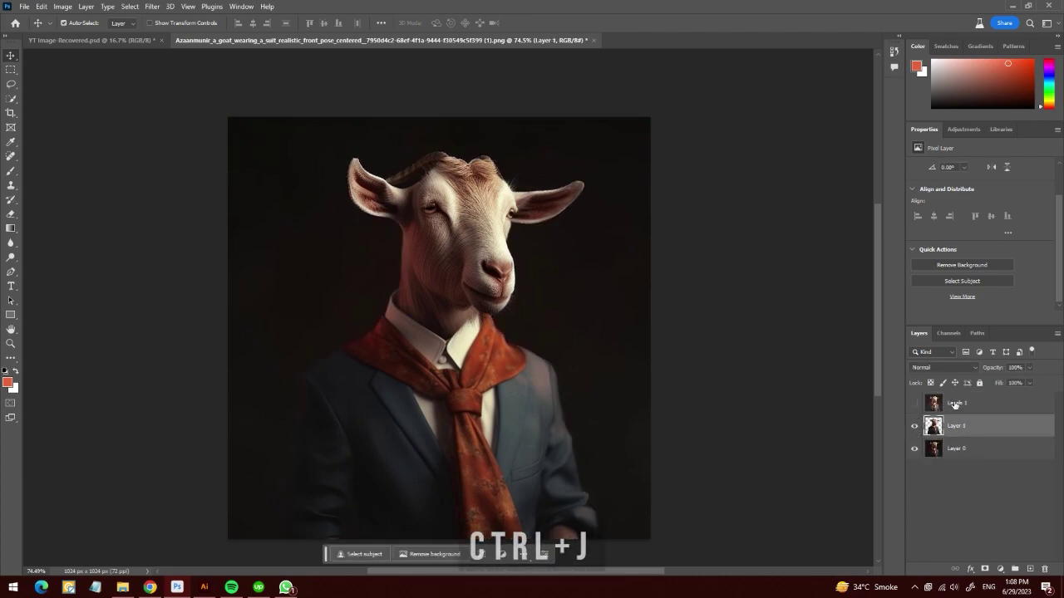
left_click(933, 404)
key("Delete")
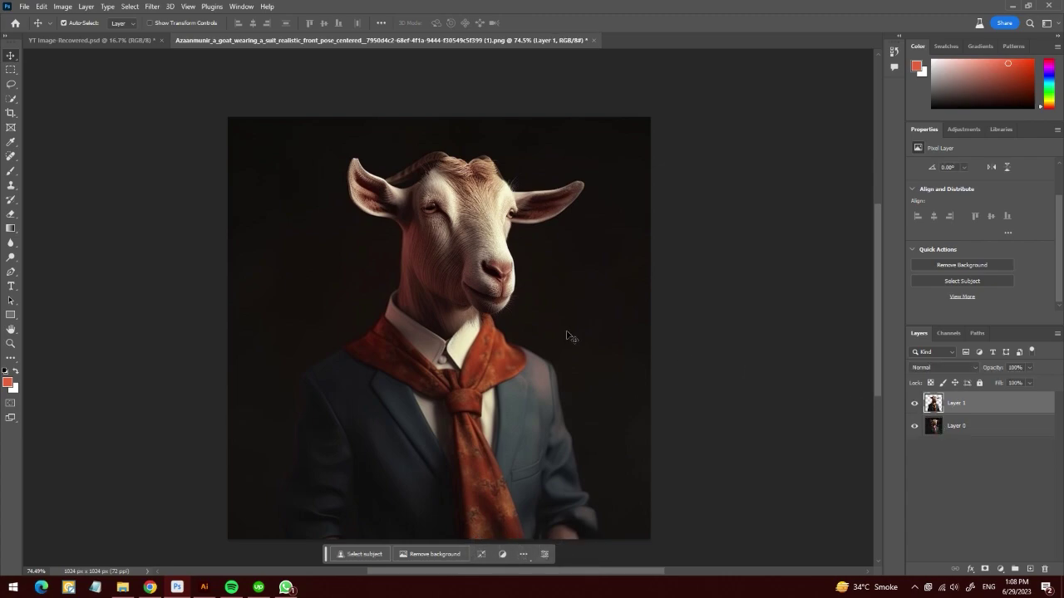
left_click(915, 427)
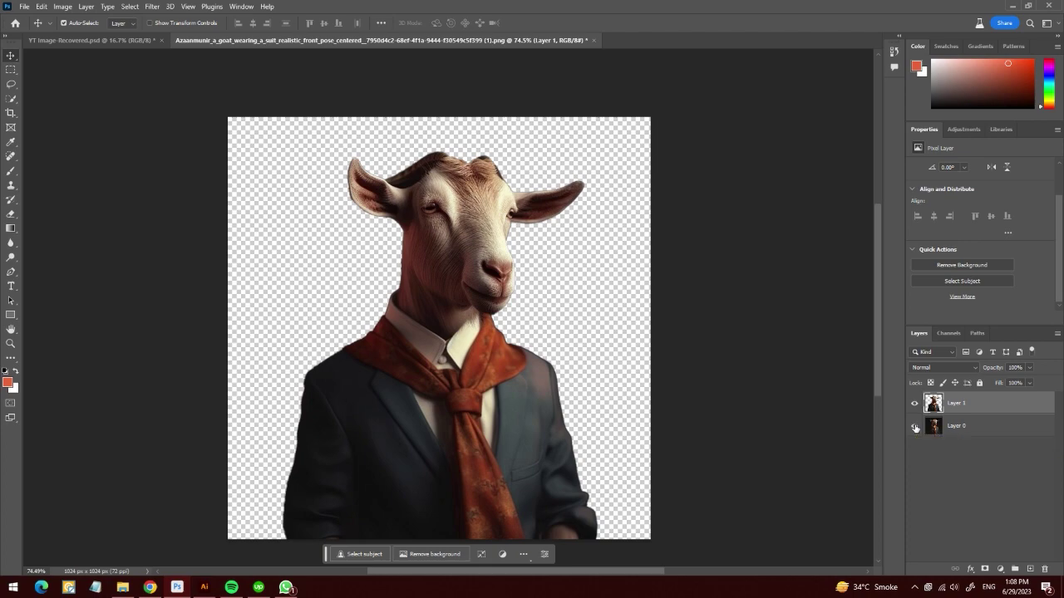
left_click(915, 427)
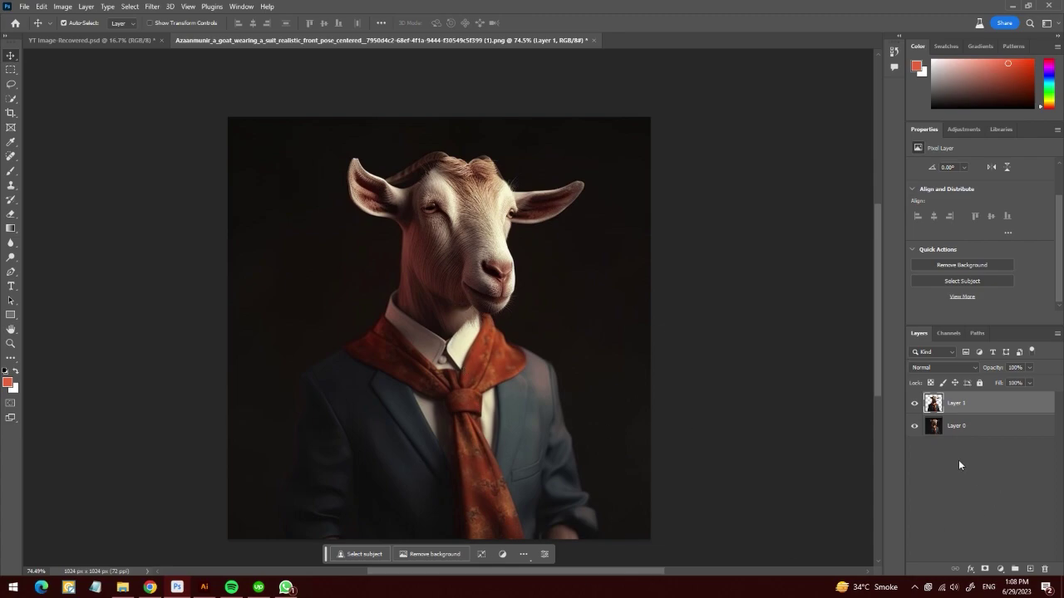
Expand the canvas to 1250×1249 px with a 1:1 square crop on Layer 0.
left_click(960, 427)
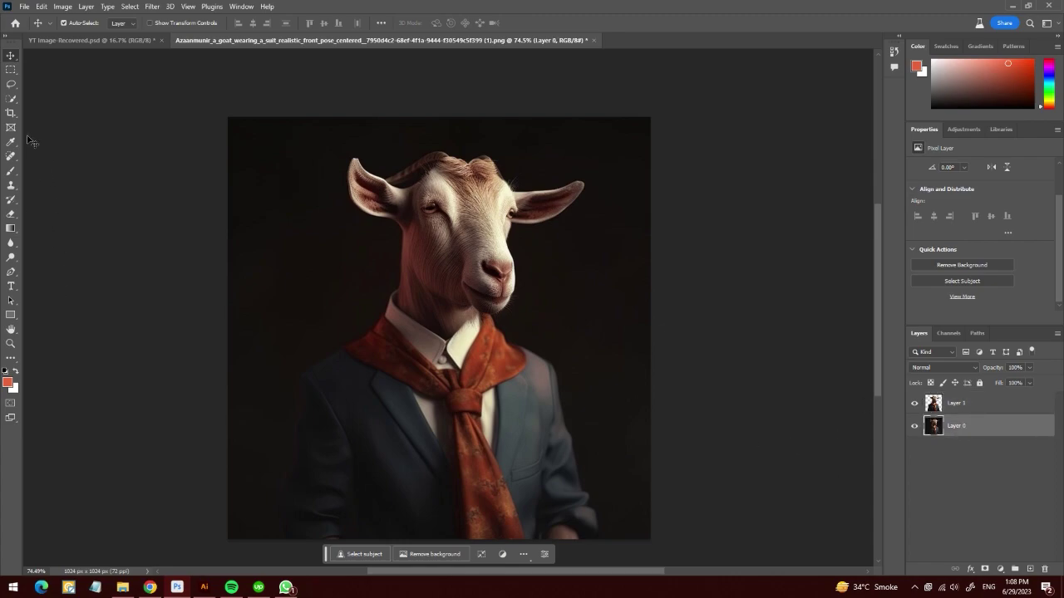
left_click(11, 113)
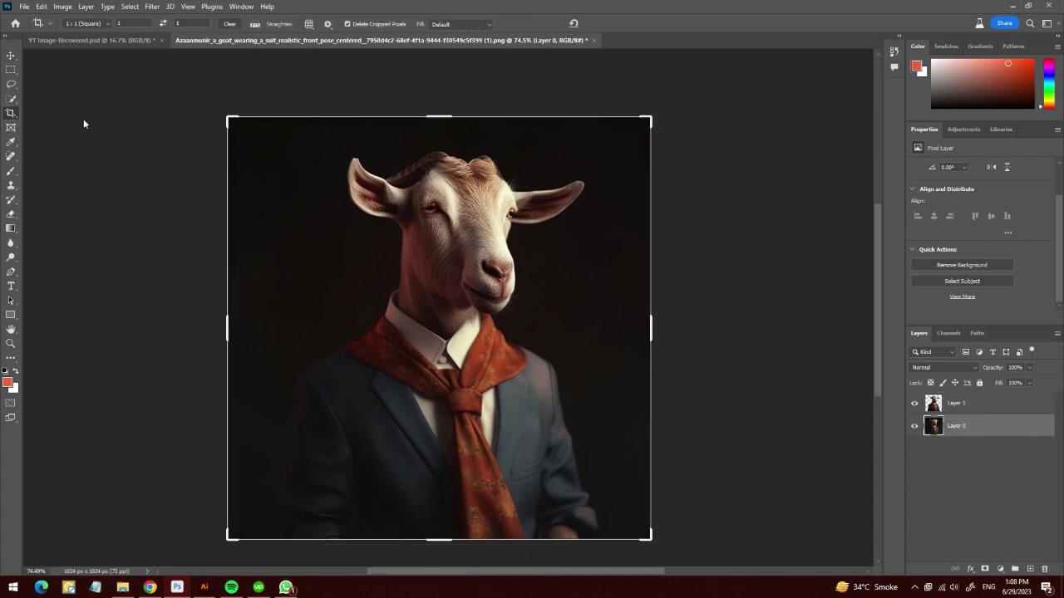
left_click(92, 24)
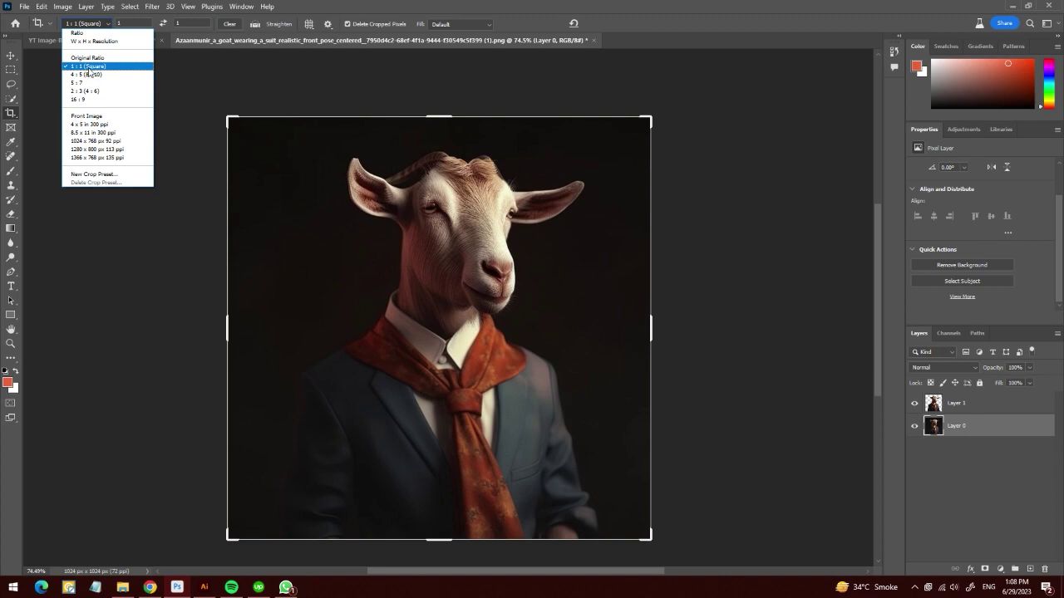
left_click(88, 67)
left_click_drag(439, 116, 444, 76)
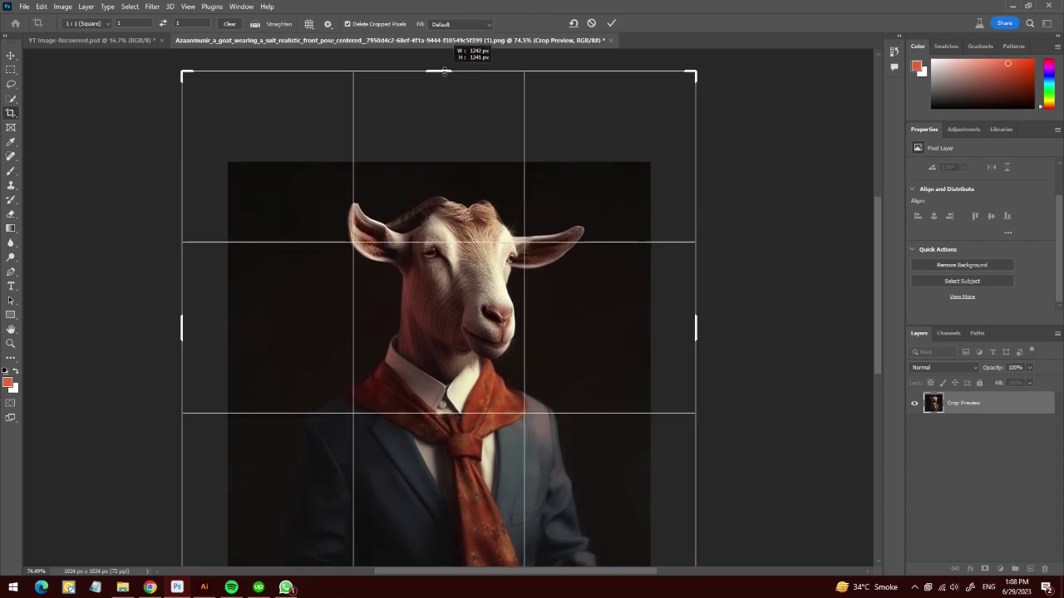
left_click_drag(445, 76, 449, 71)
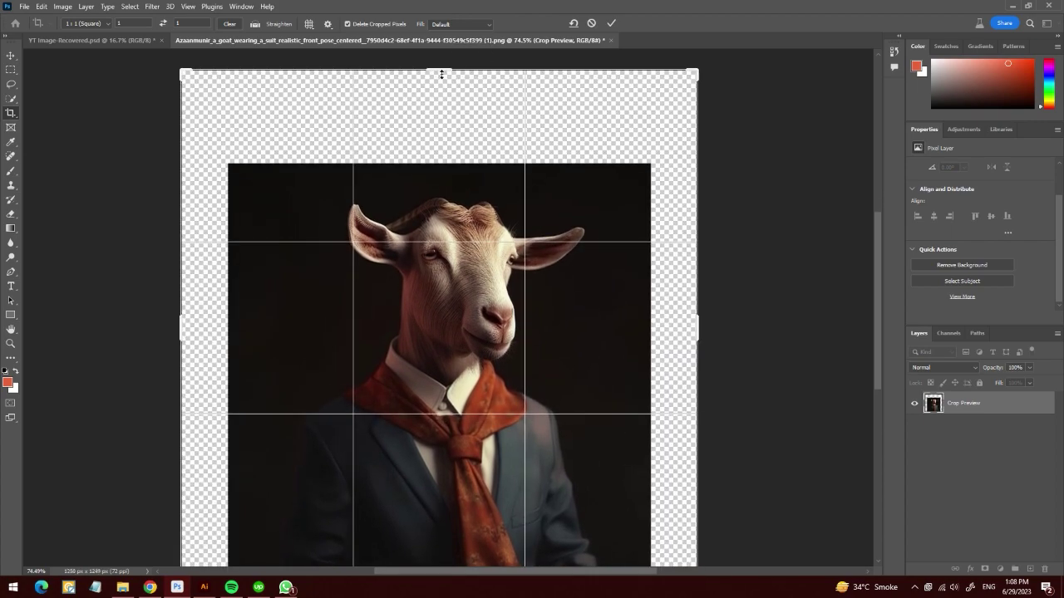
key("Return")
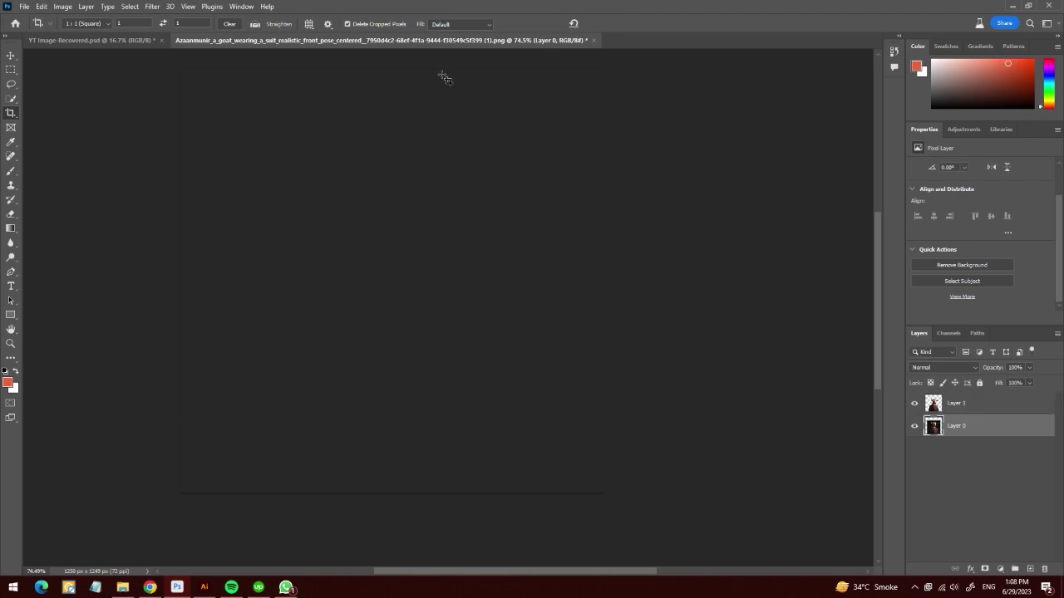
left_click(11, 54)
key("ctrl+0")
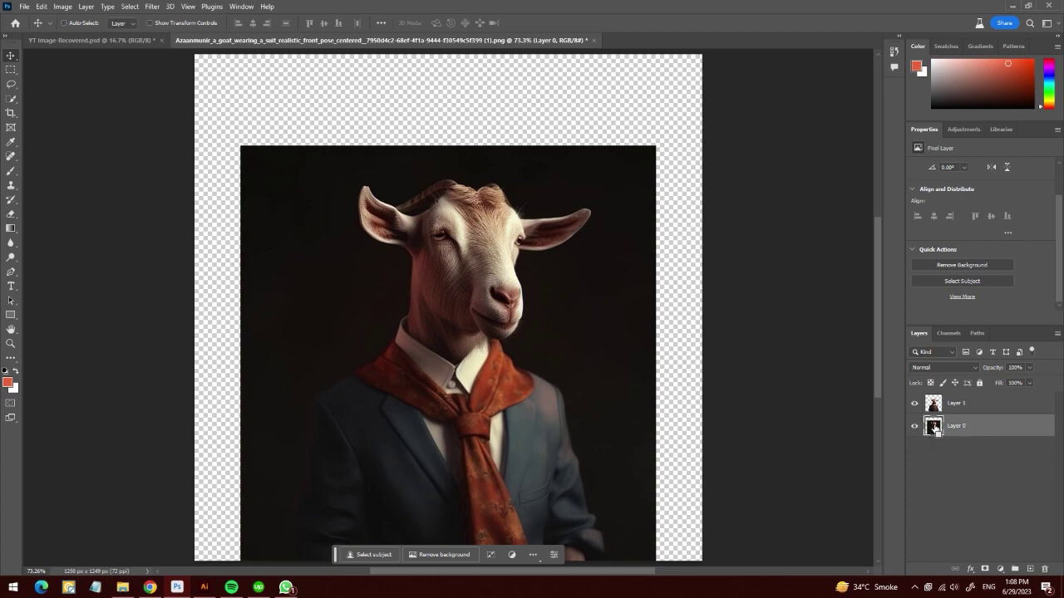
Load Layer 0's photo selection, contract it by 4 px, and invert it to the empty border.
left_click(933, 426, "ctrl")
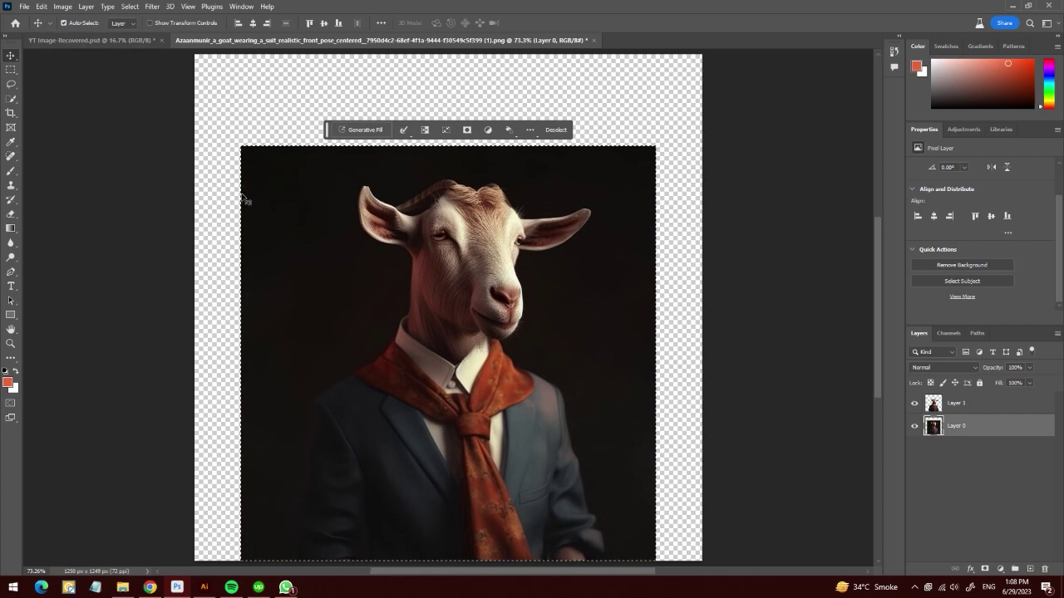
left_click(129, 6)
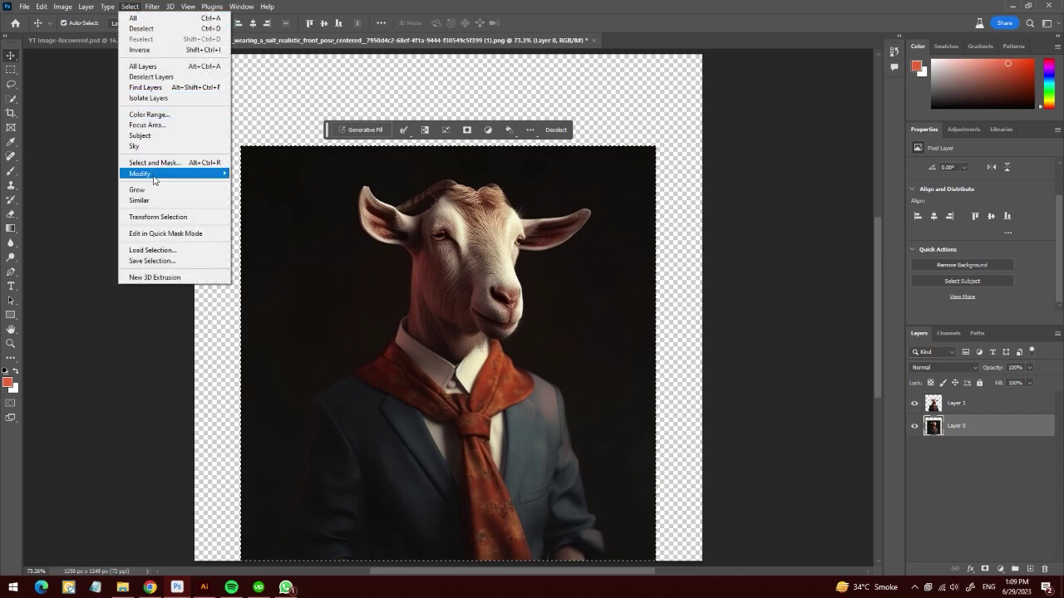
mouse_move(139, 174)
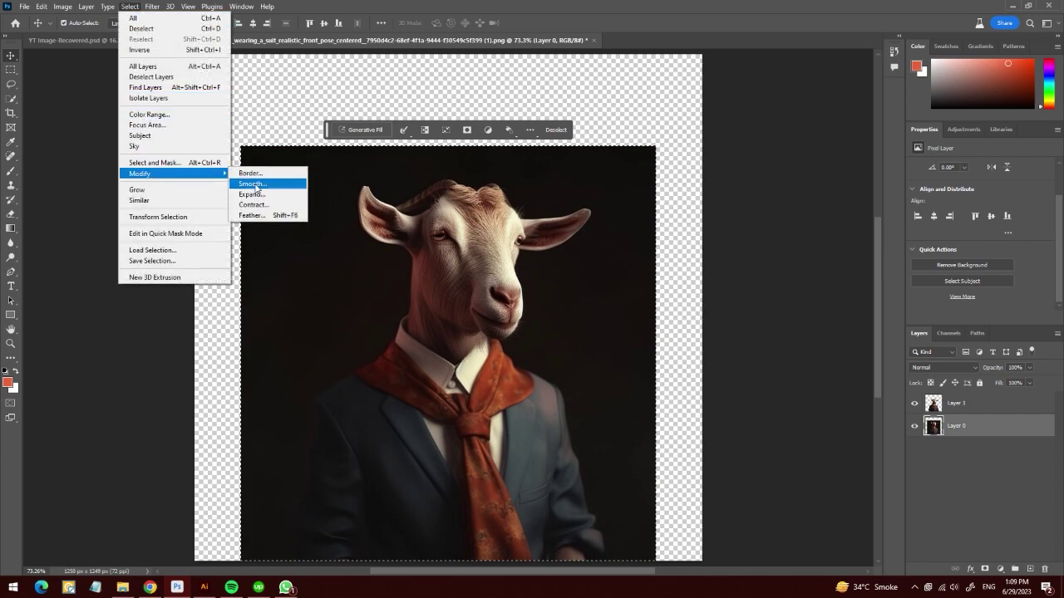
left_click(257, 209)
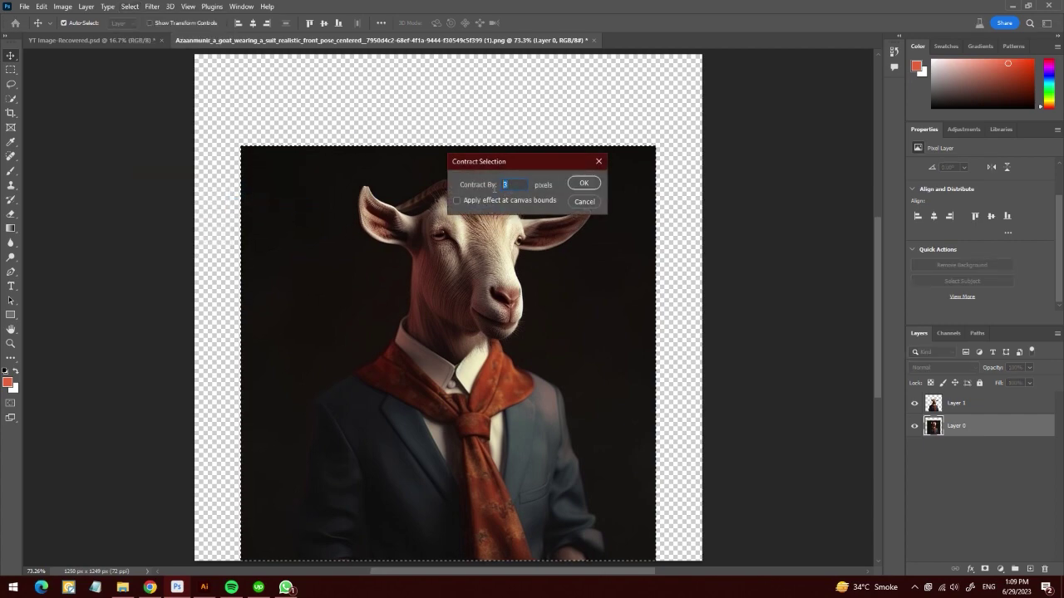
type("4")
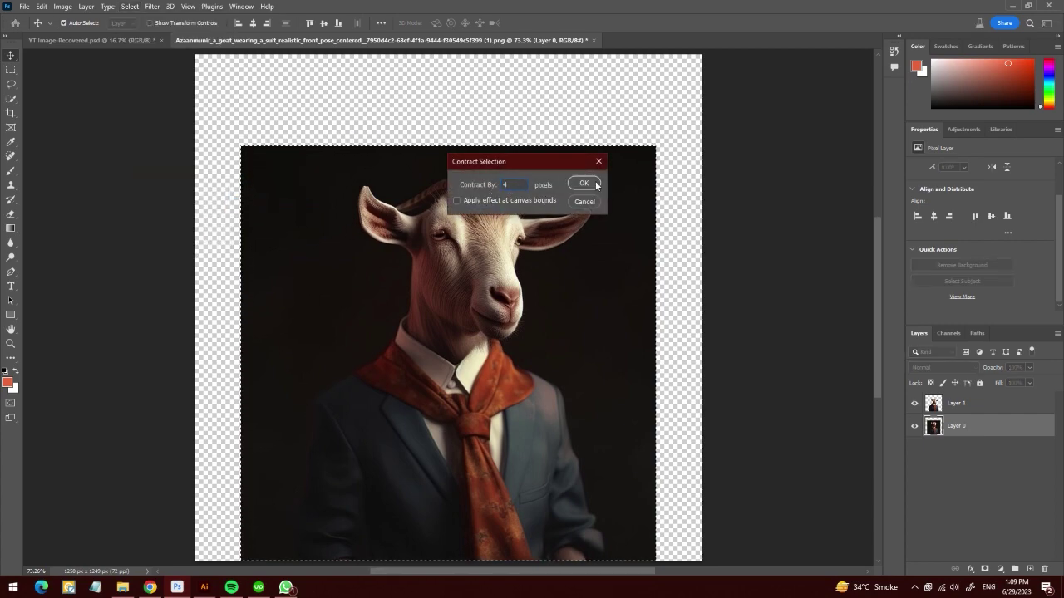
left_click(586, 183)
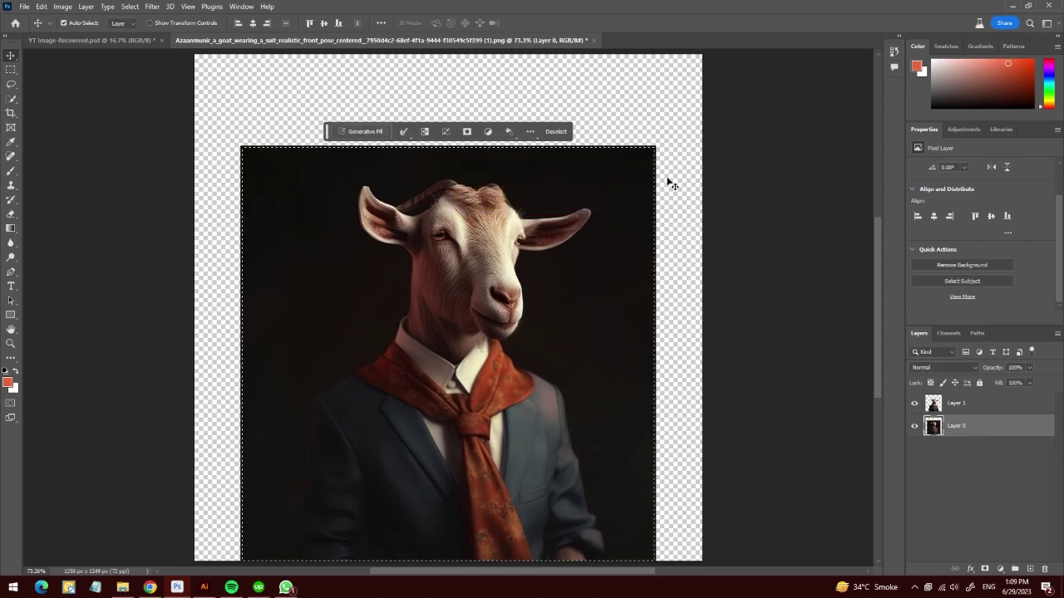
scroll(657, 192, "up", 5)
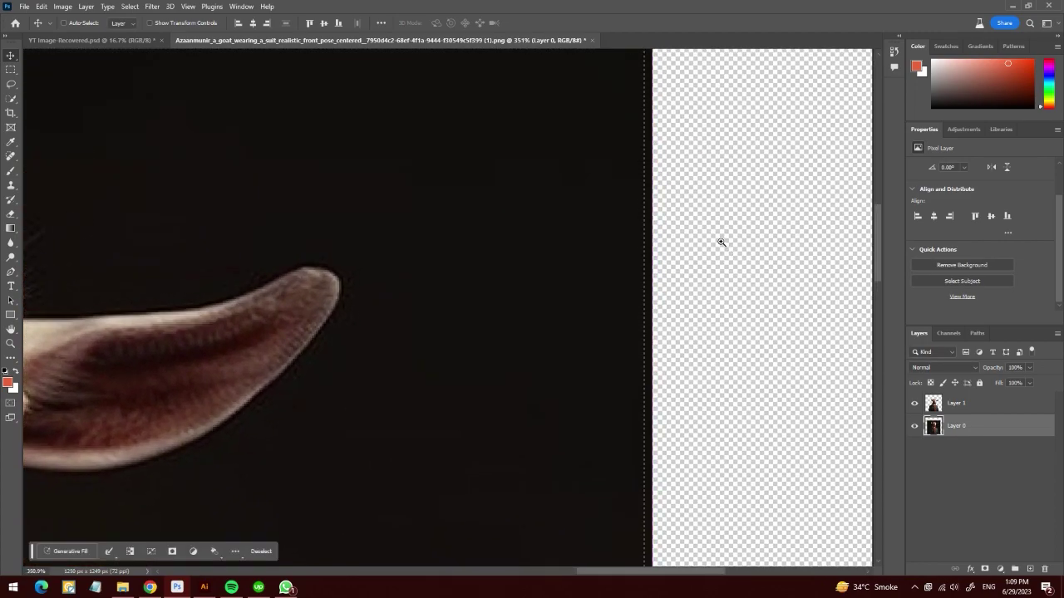
mouse_move(685, 264)
left_mouse_down()
mouse_move(557, 297)
mouse_move(534, 261)
mouse_move(537, 297)
left_mouse_up()
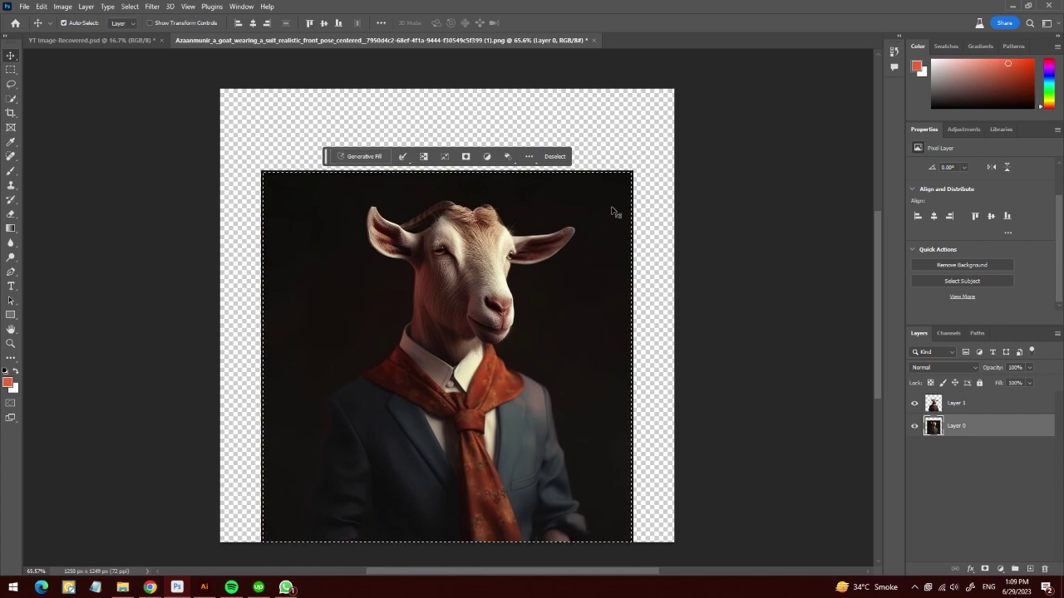
key("ctrl+shift+i")
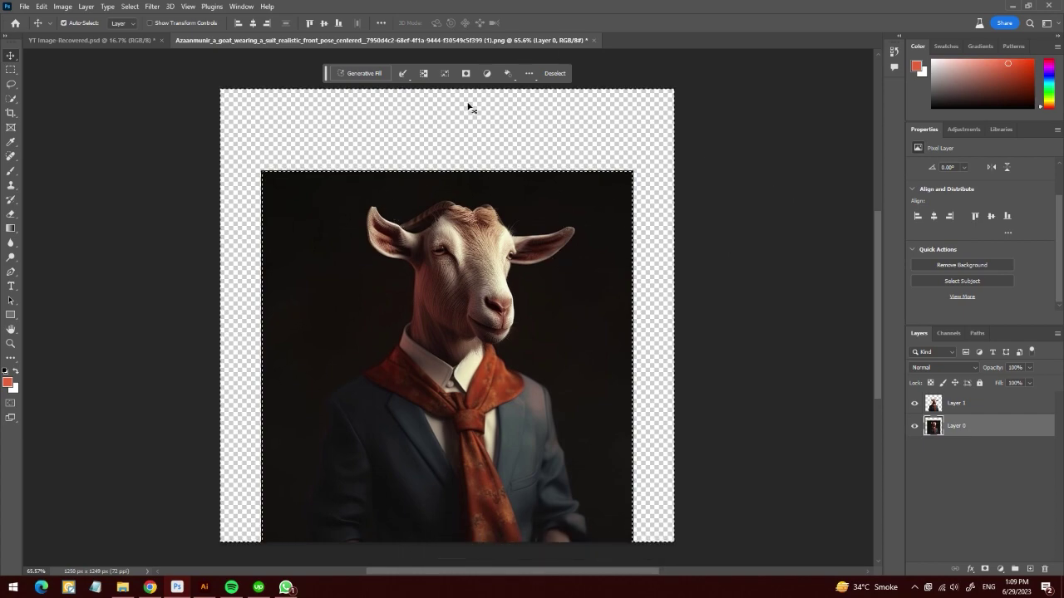
left_click(41, 7)
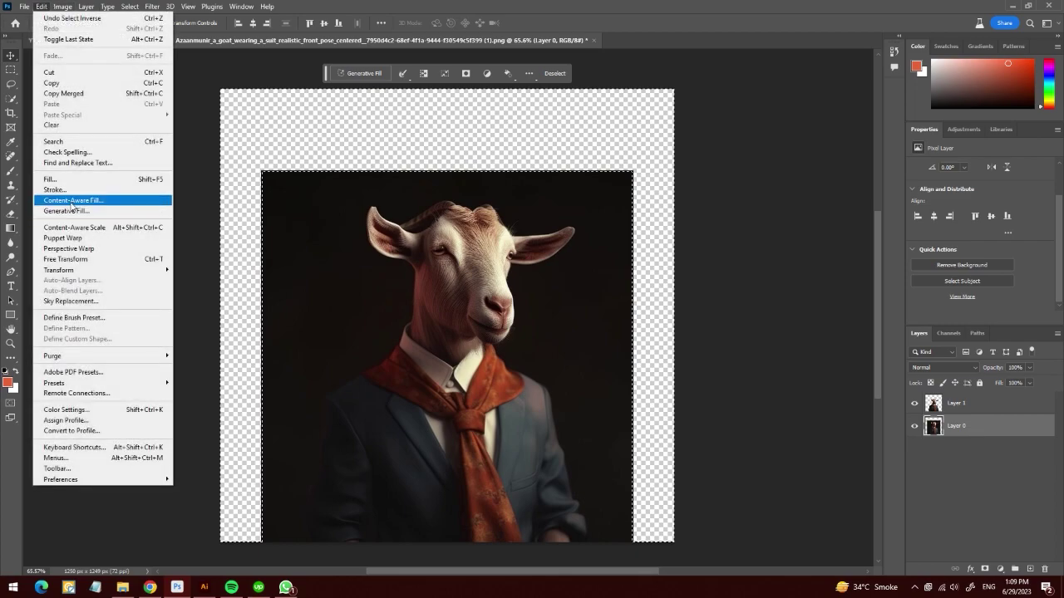
Content-Aware Fill the border with matching dark background, output to the Current Layer.
left_click(73, 203)
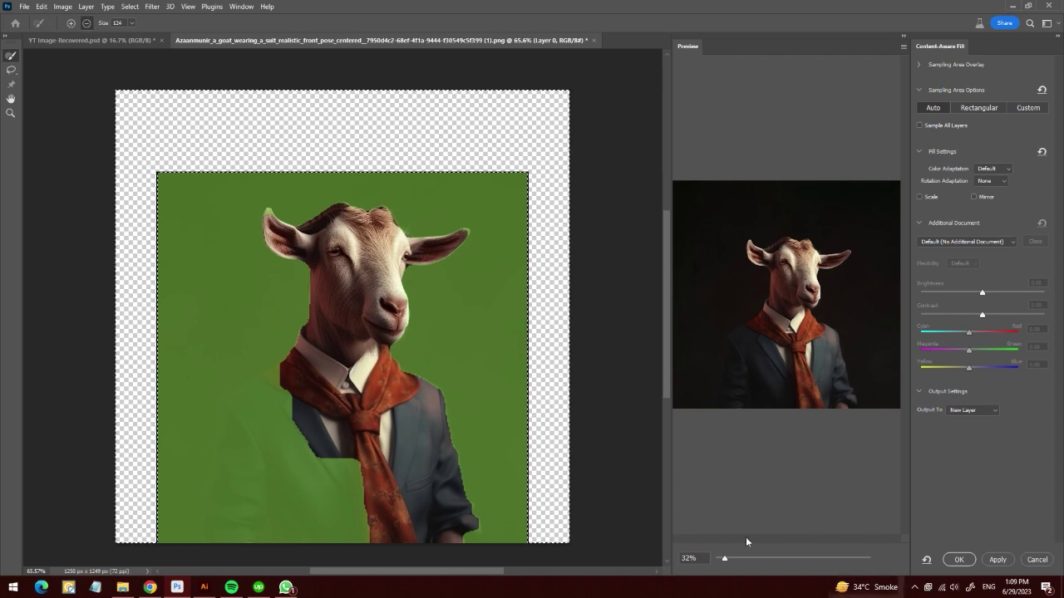
left_click(955, 412)
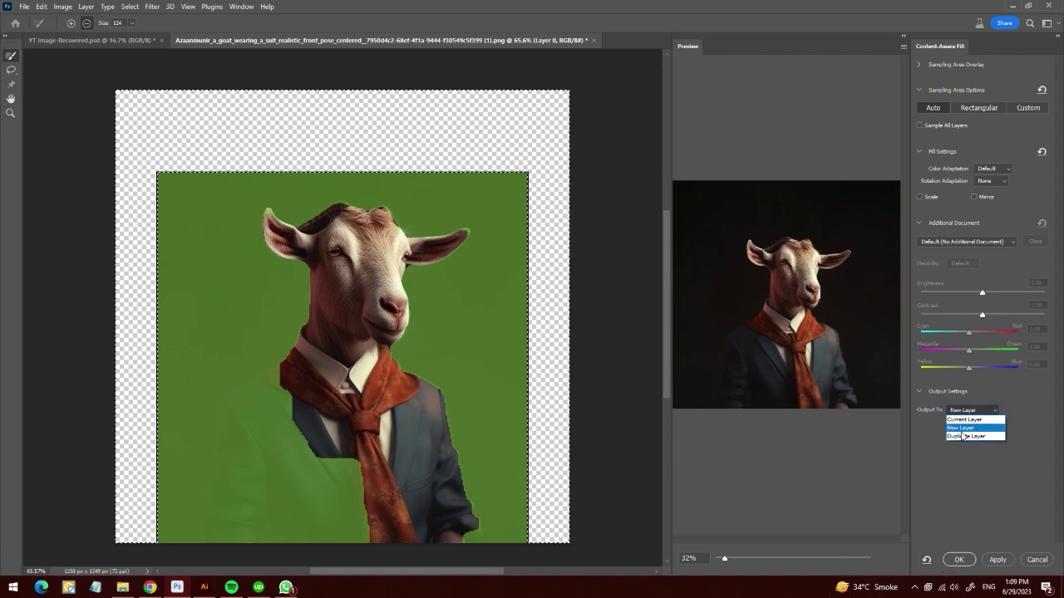
left_click(965, 420)
left_click(959, 560)
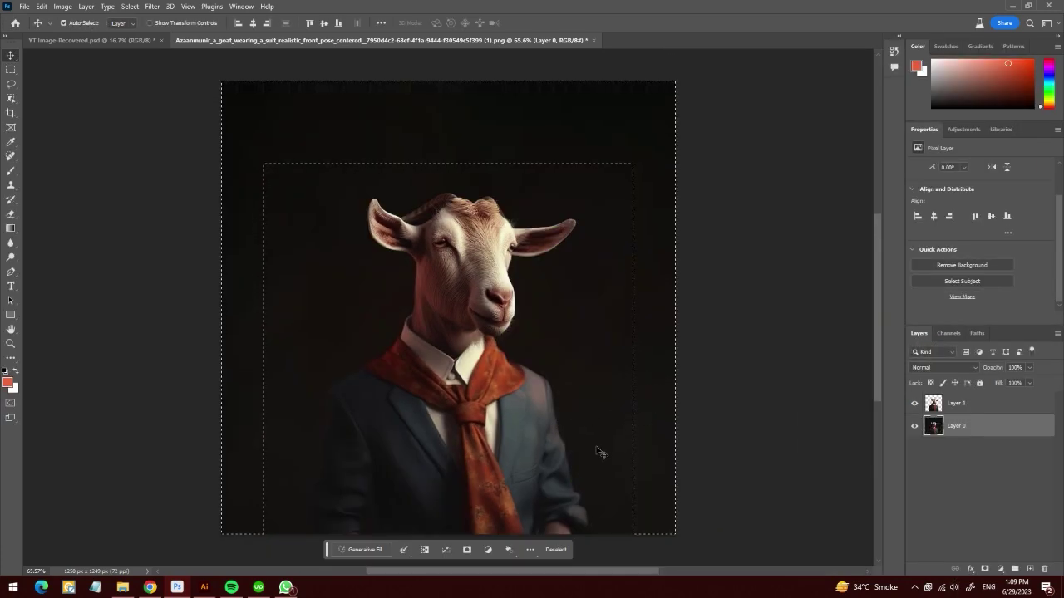
Deselect, then add empty Layer 2 above Layer 0, beneath the goat cutout Layer 1.
key("ctrl+d")
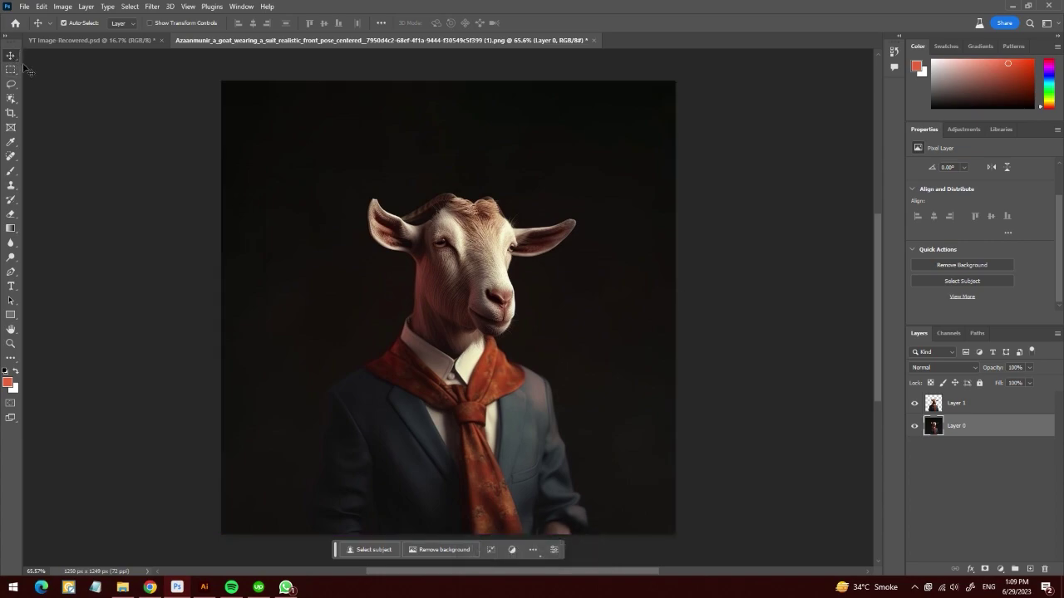
left_click(915, 426)
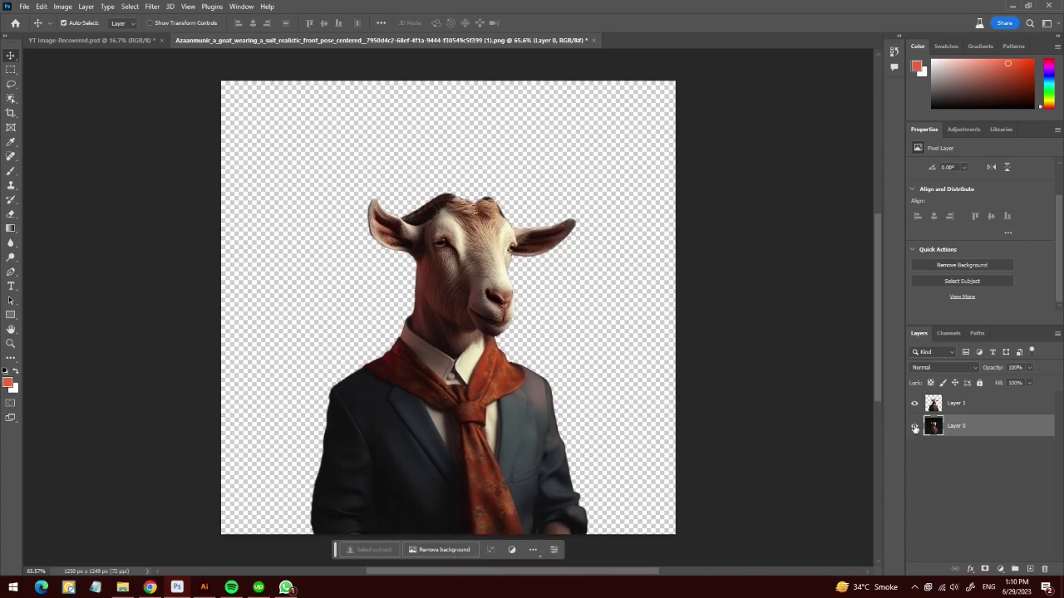
left_click(914, 426)
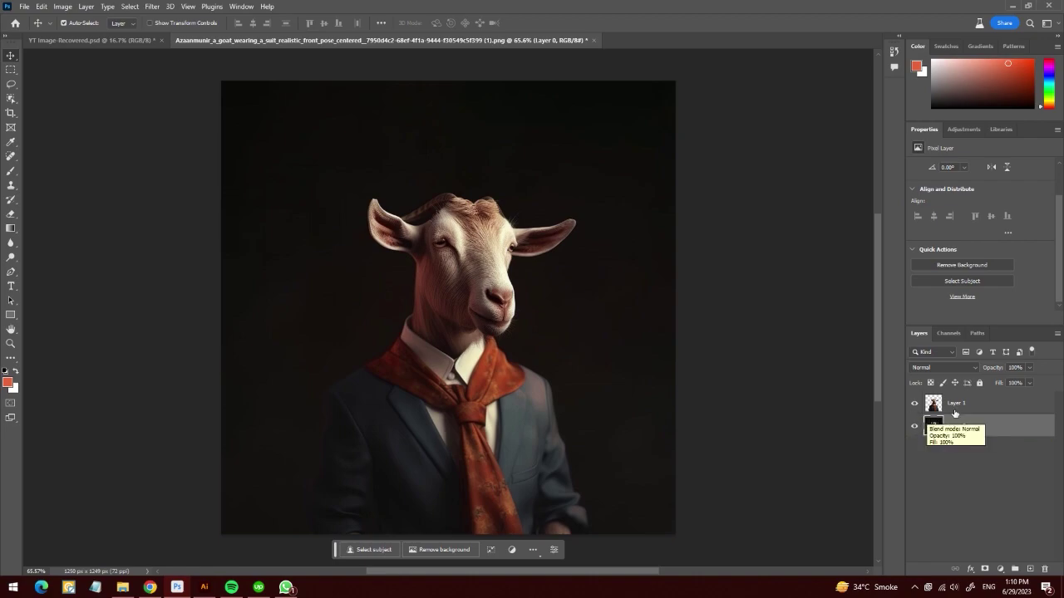
key("alt+bracketright")
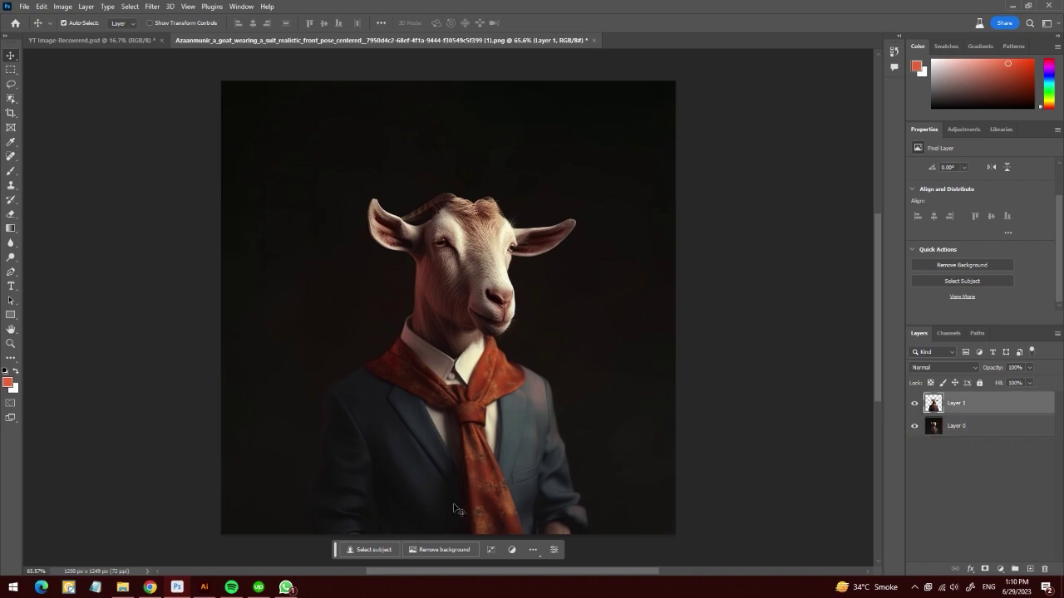
left_click(970, 433)
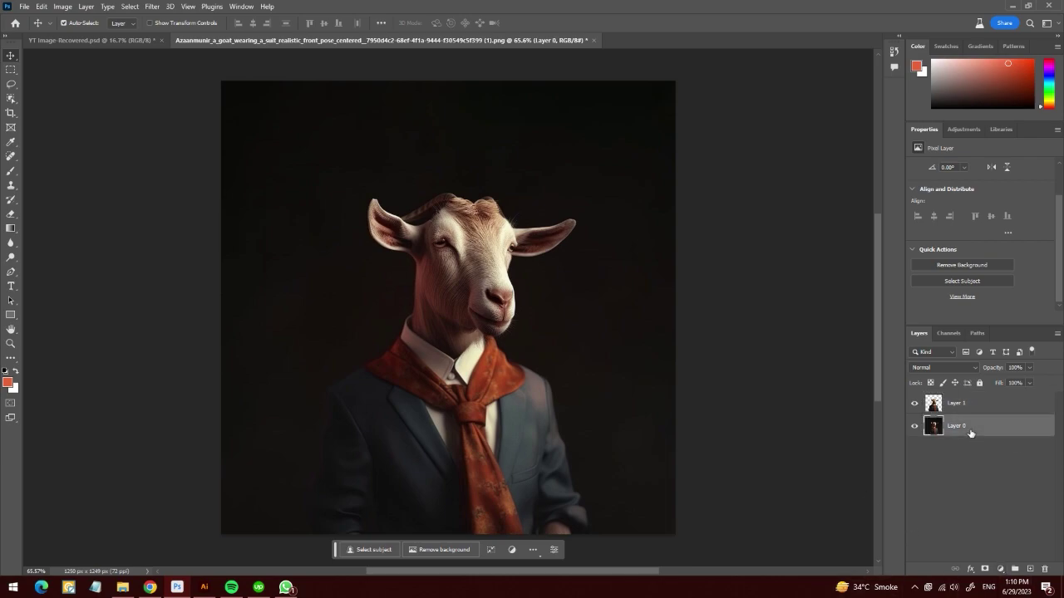
left_click(1030, 569)
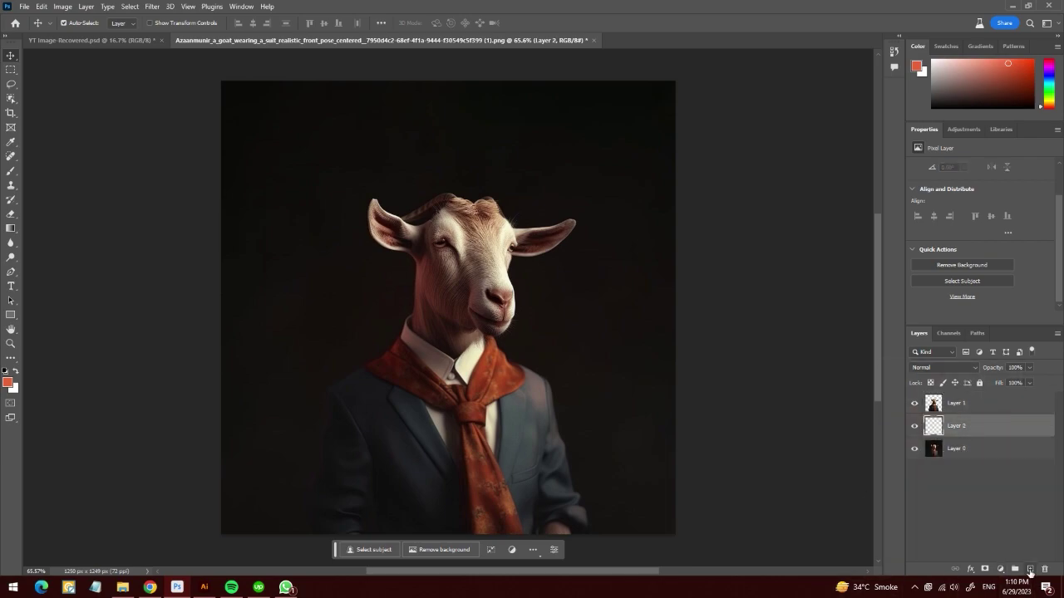
Sample the goat scarf's red and set a brighter shade as the foreground colour.
left_click(10, 174)
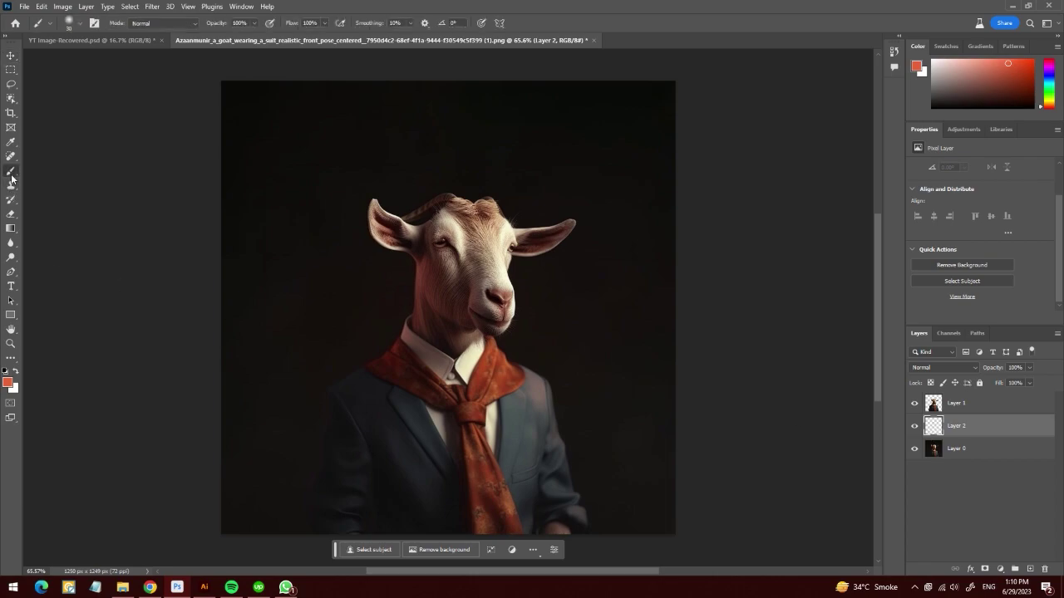
left_click(8, 383)
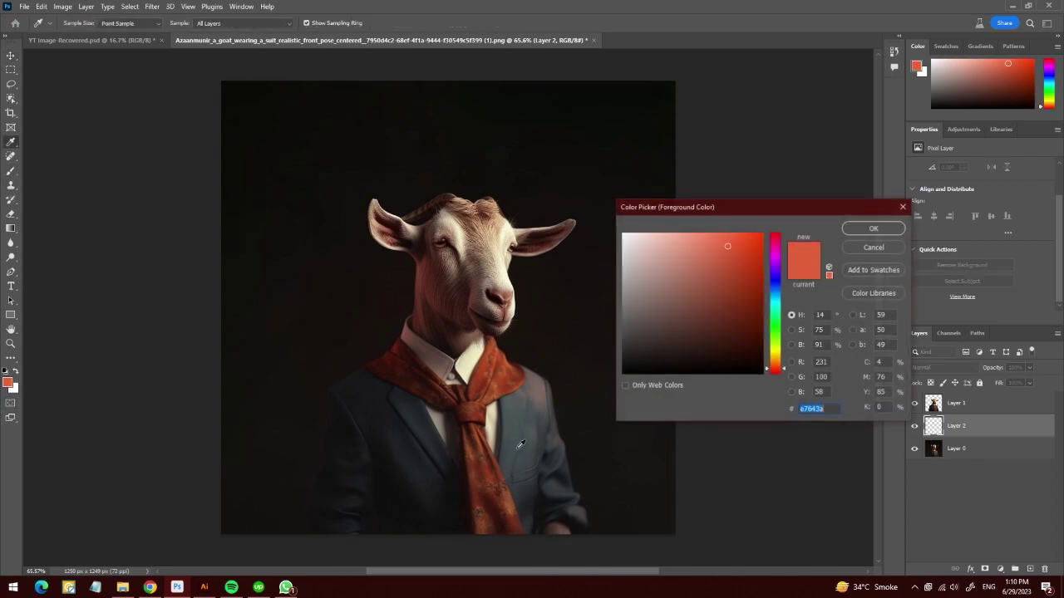
left_click(510, 375)
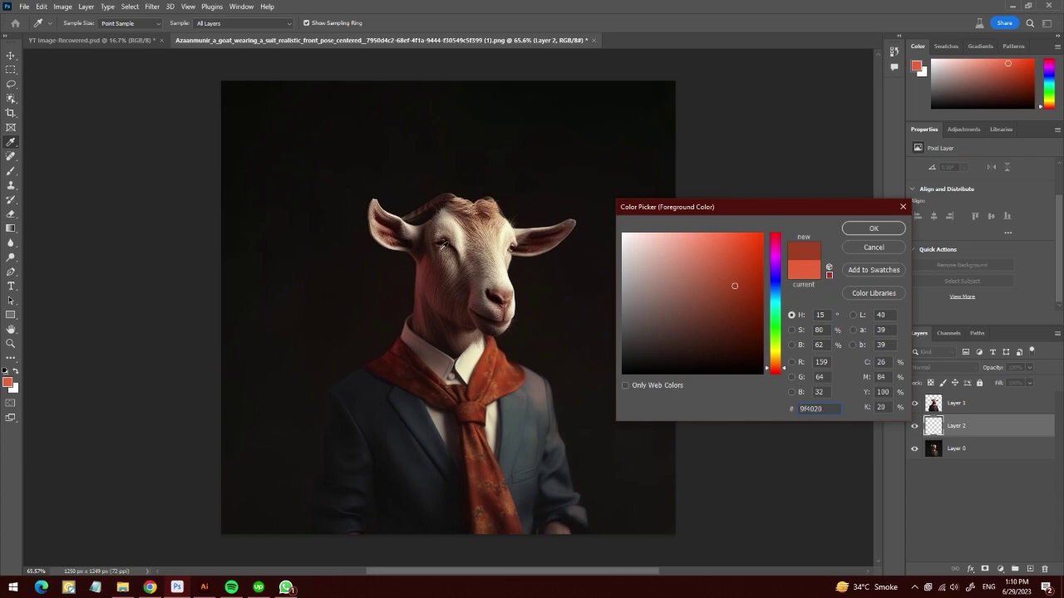
left_click(728, 261)
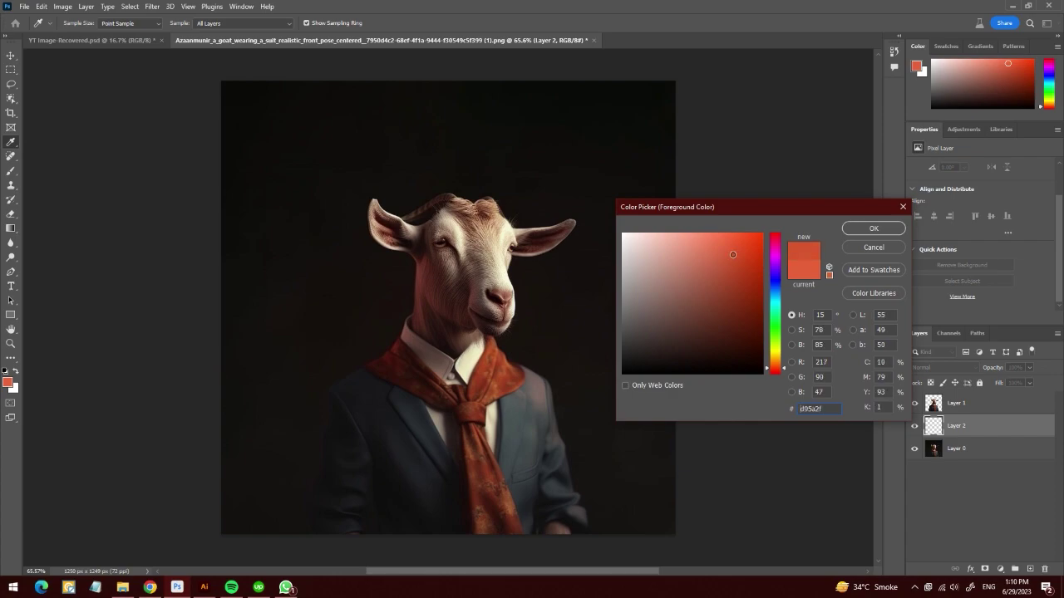
left_click(873, 228)
key("b")
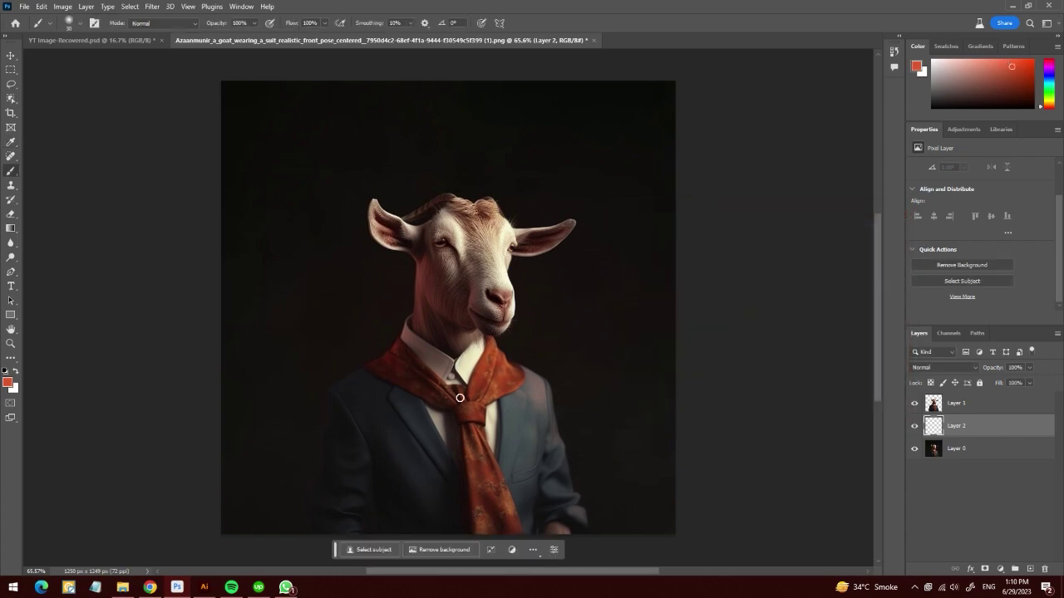
Paint a huge soft red-orange glow, about 1100 px, behind the goat on Layer 2.
left_click(81, 25)
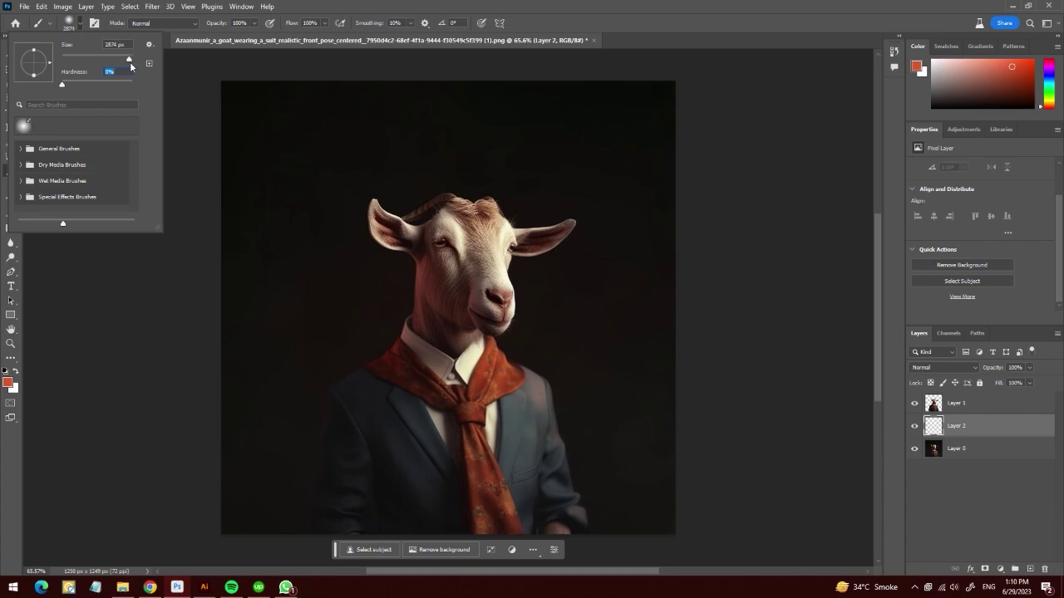
left_click_drag(115, 59, 127, 59)
key("Return")
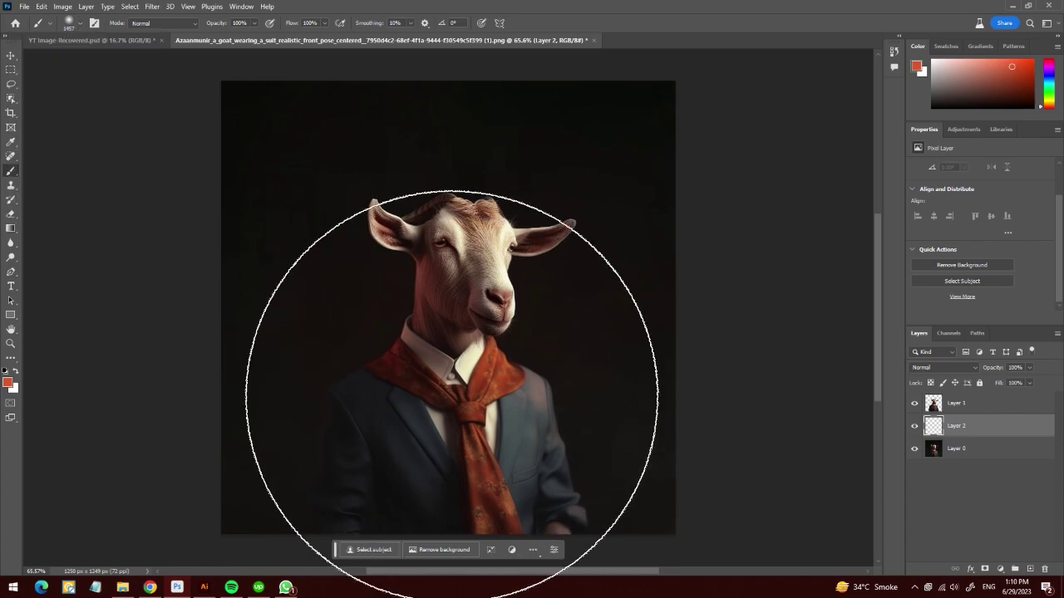
key("bracketleft")
key("bracketleft")
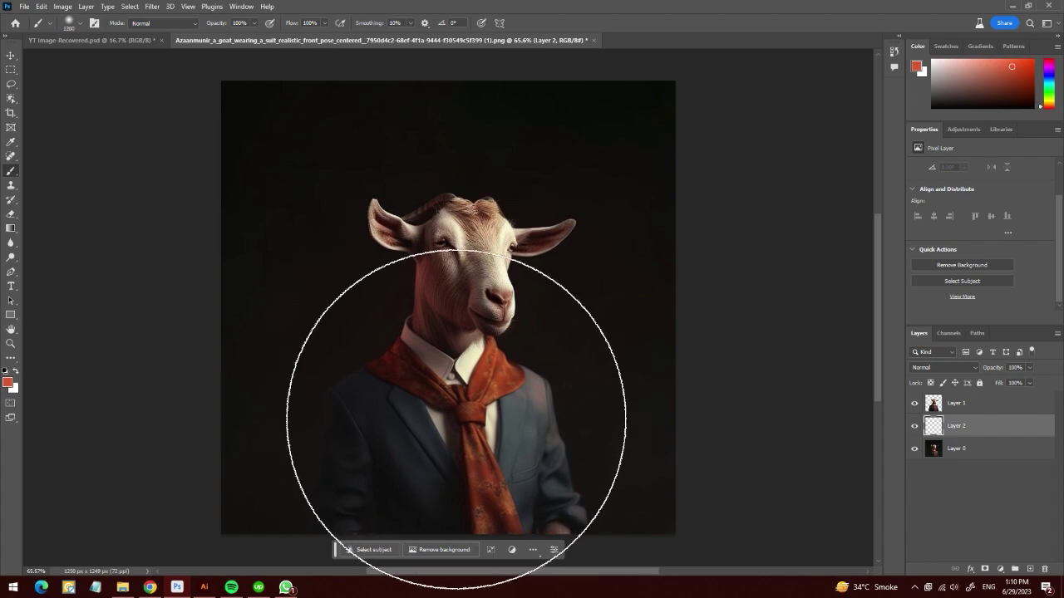
key("bracketleft")
key("bracketleft")
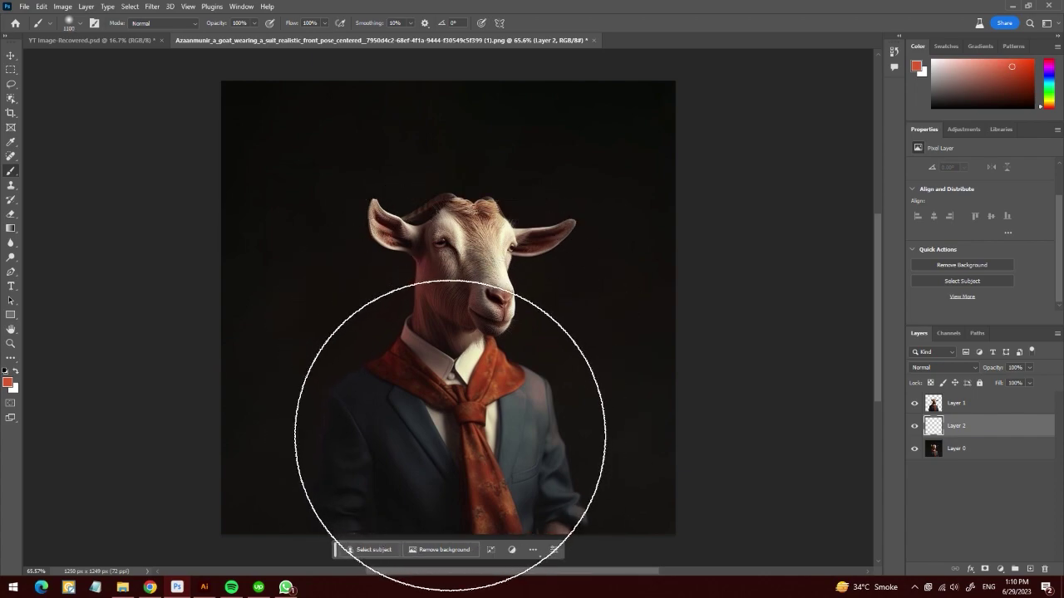
left_click(450, 436)
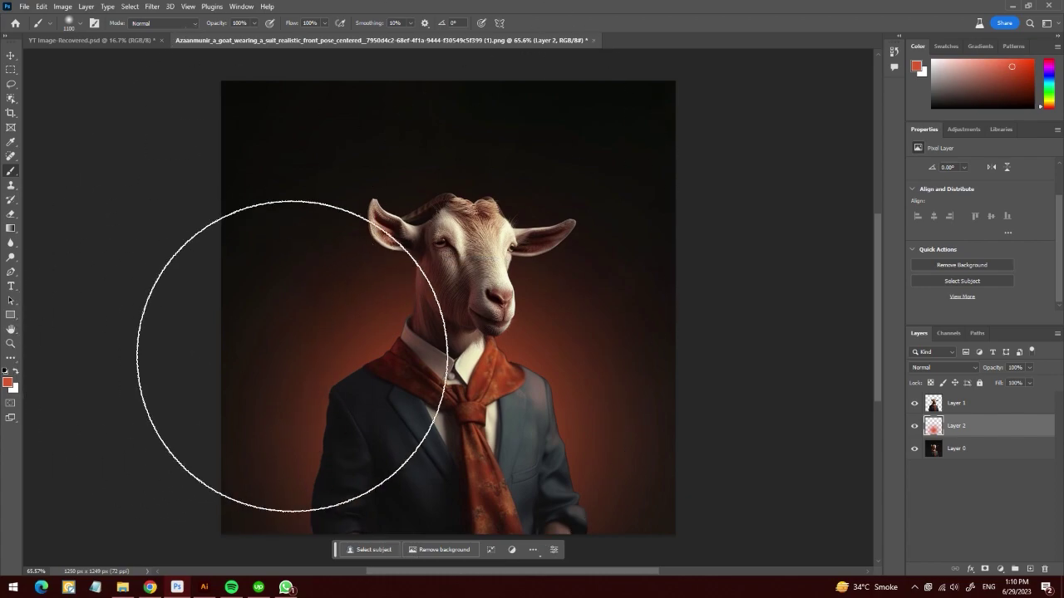
left_click(10, 55)
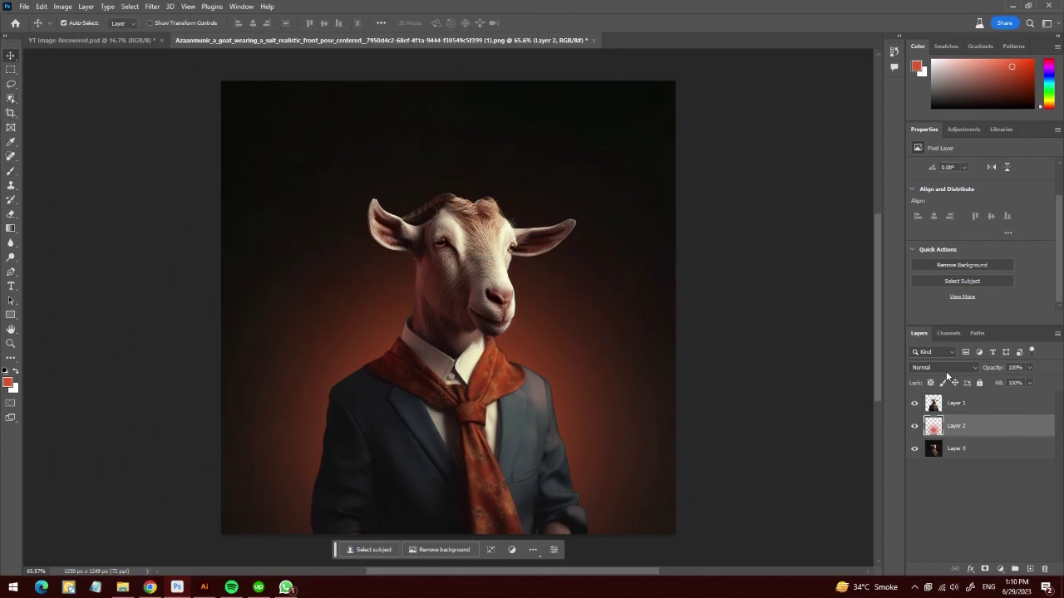
Set the glow layer to Soft Light, duplicate it, and stretch the copy upward past the top edge.
left_click(946, 368)
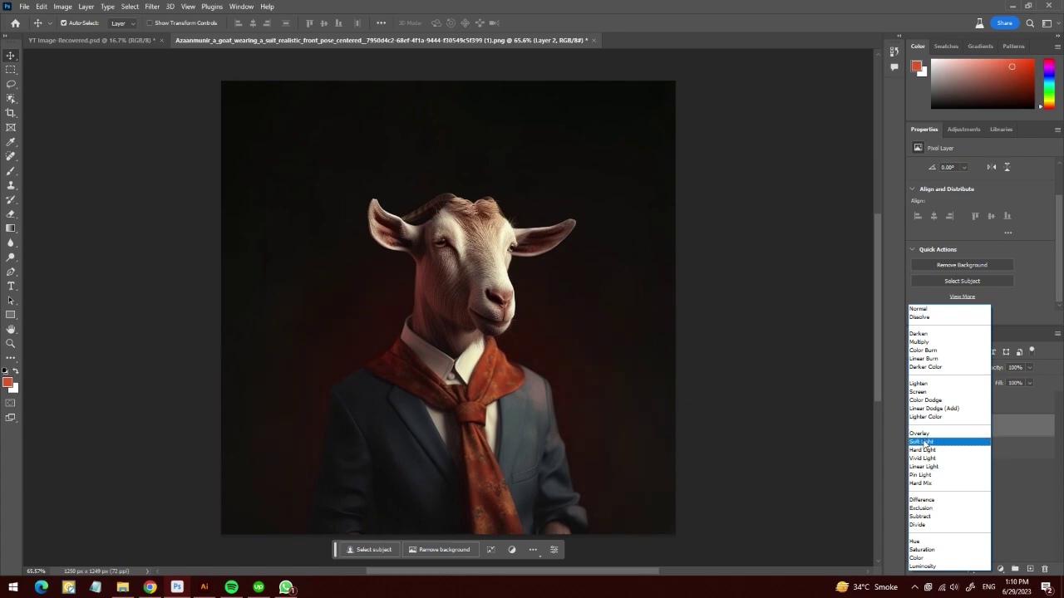
left_click(925, 442)
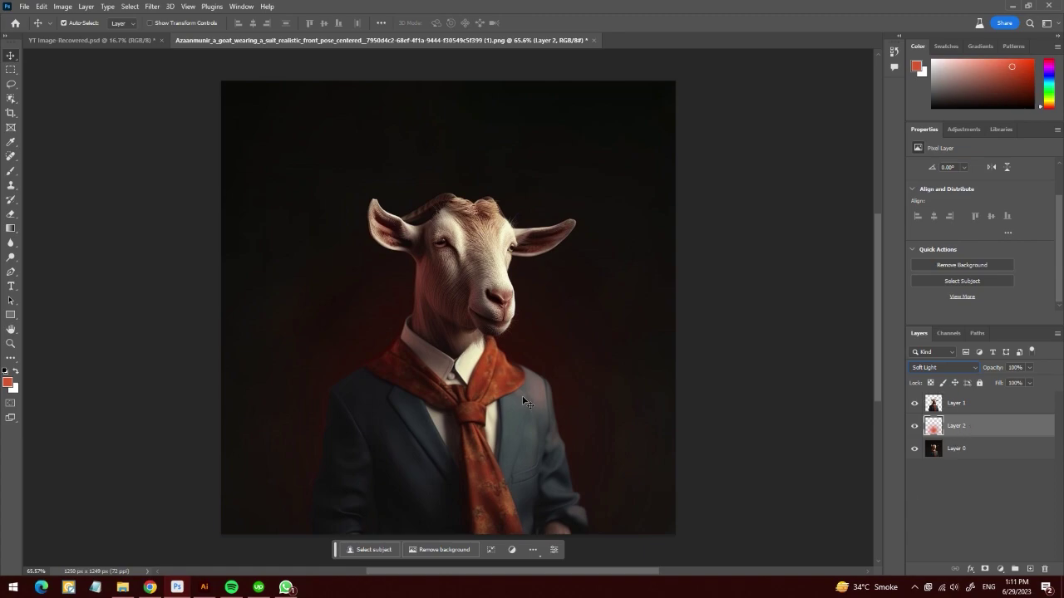
key("ctrl+j")
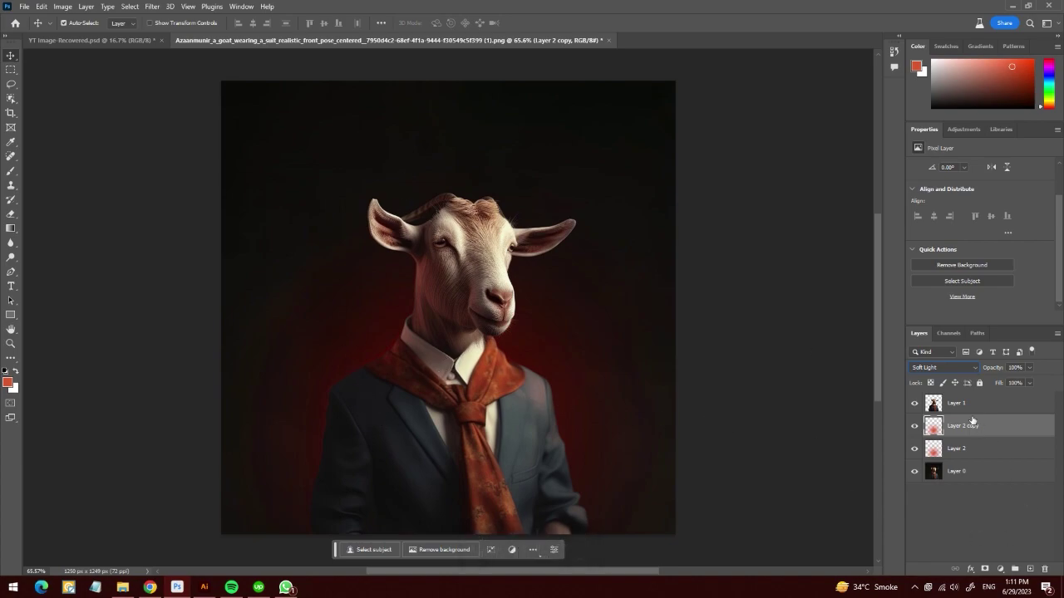
key("ctrl+t")
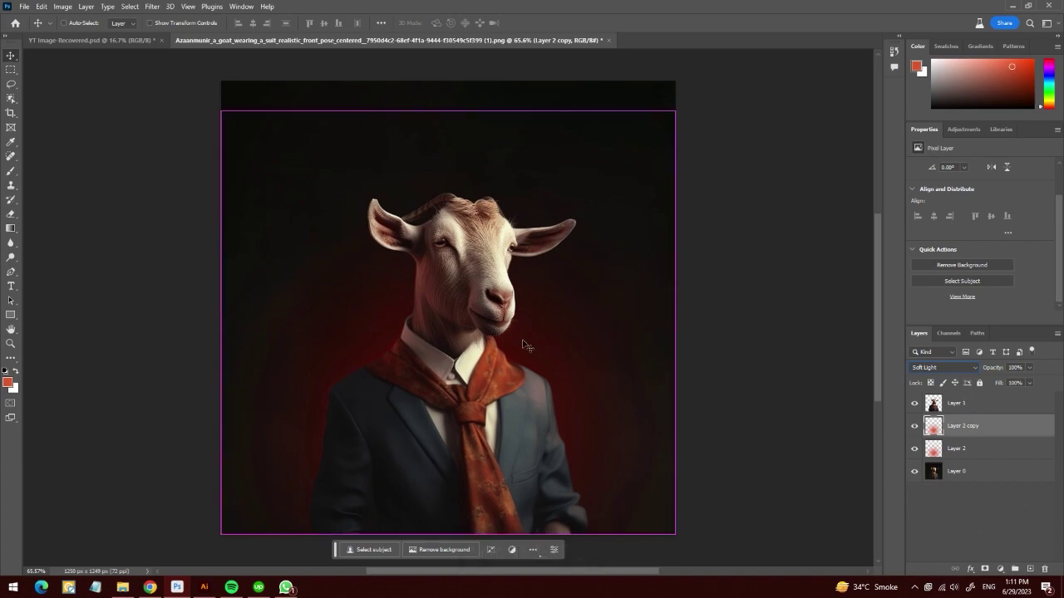
left_click_drag(449, 108, 449, 67)
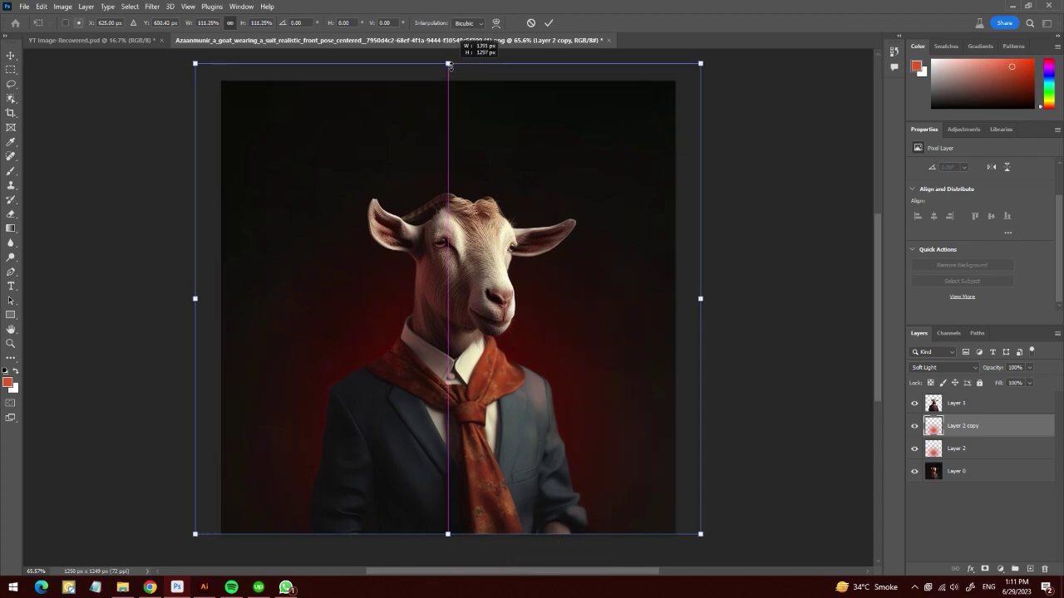
key("Return")
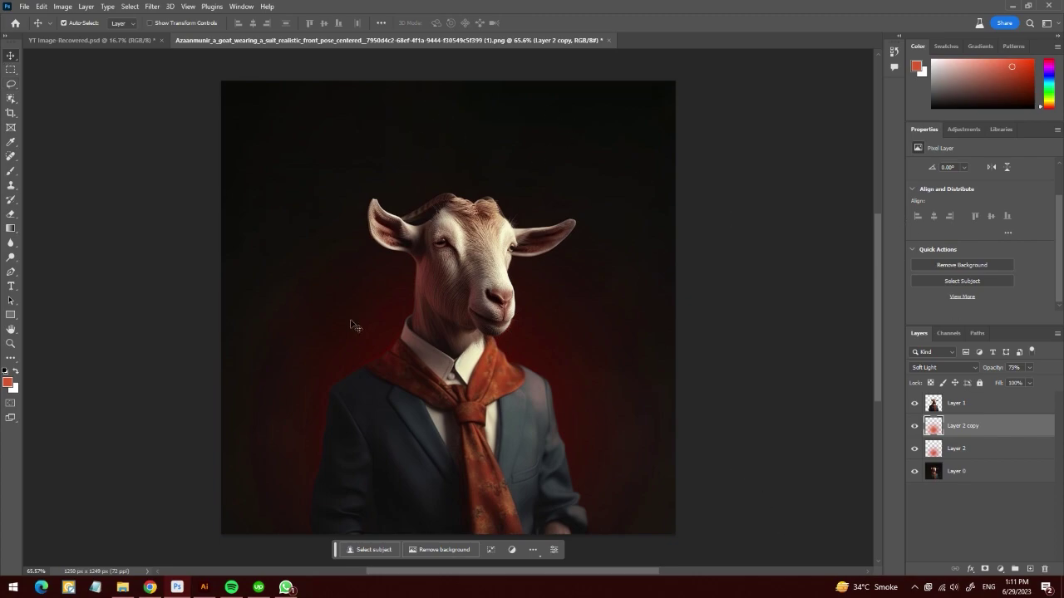
Search Google Images for 'eid ul adha arabic calligraphy online free' in a new tab.
left_click(149, 588)
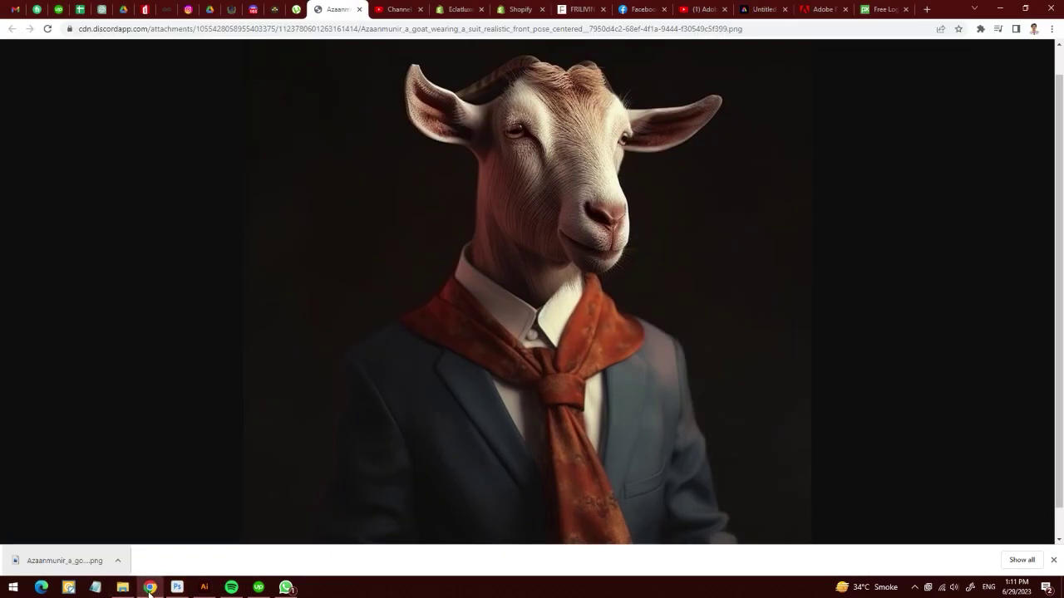
left_click(925, 10)
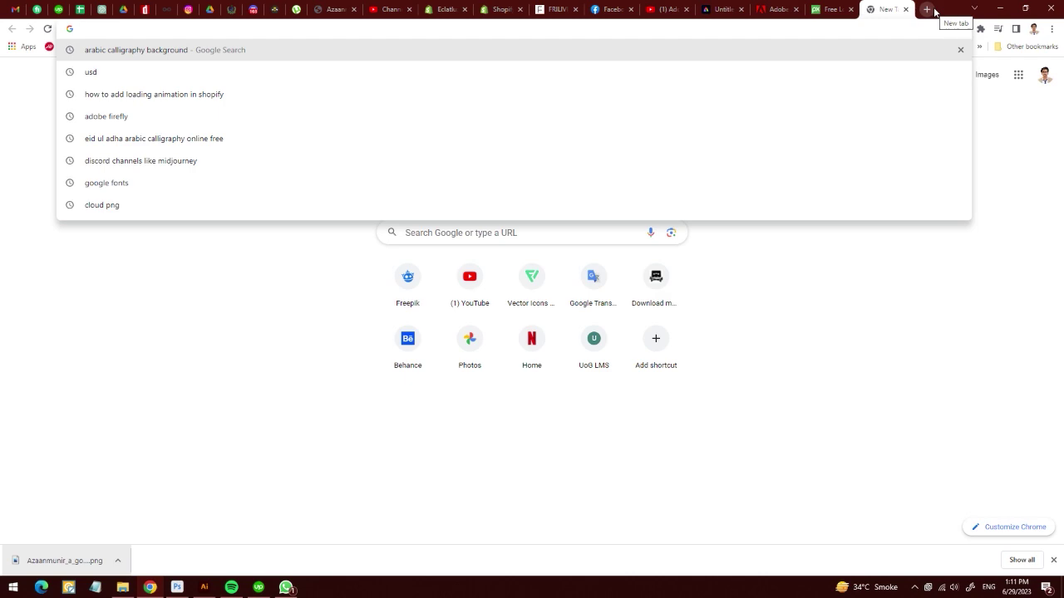
type("Eid")
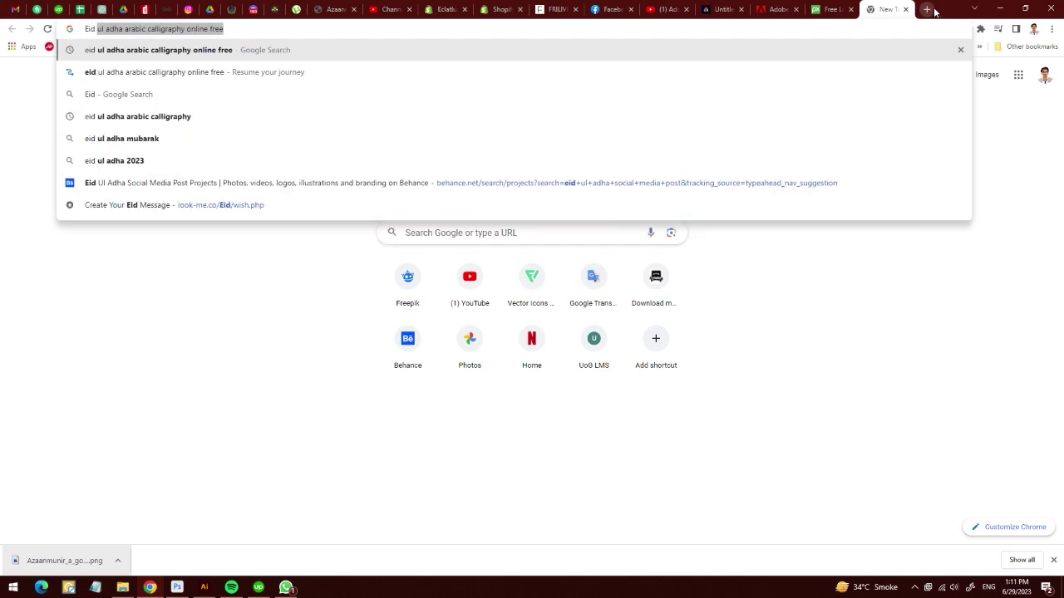
key("Return")
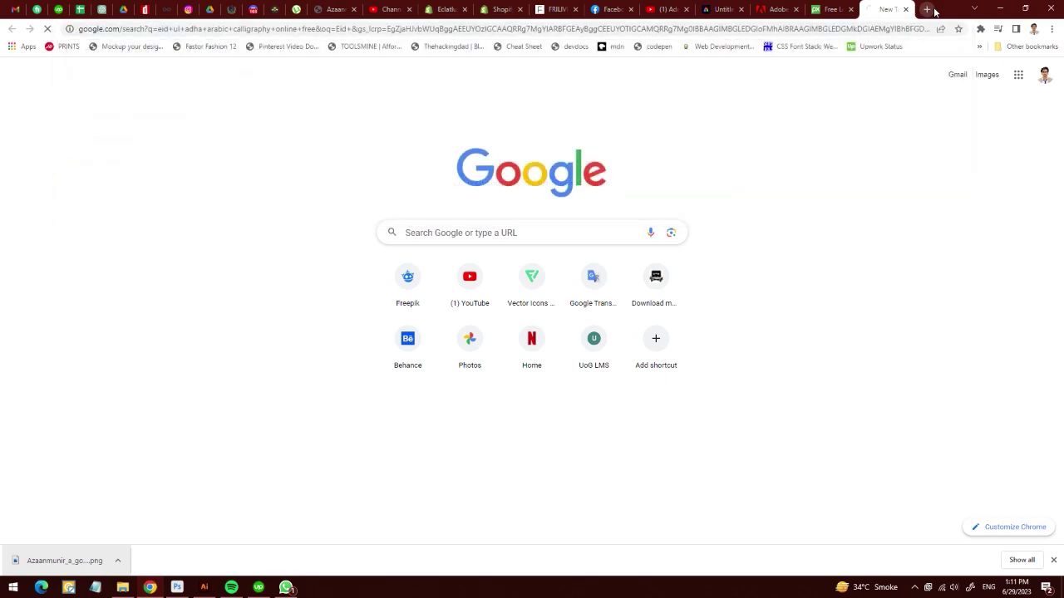
left_click(131, 101)
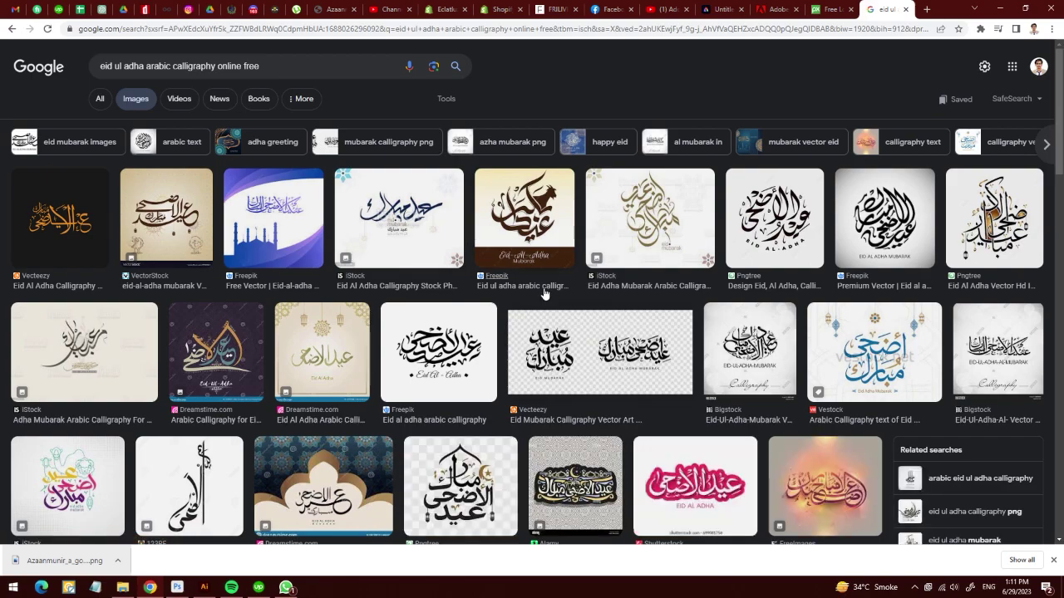
Browse the image results and preview the Vecteezy Eid Mubarak calligraphy image.
scroll(498, 250, "down", 1)
scroll(565, 283, "down", 2)
scroll(625, 313, "up", 2)
scroll(626, 314, "up", 1)
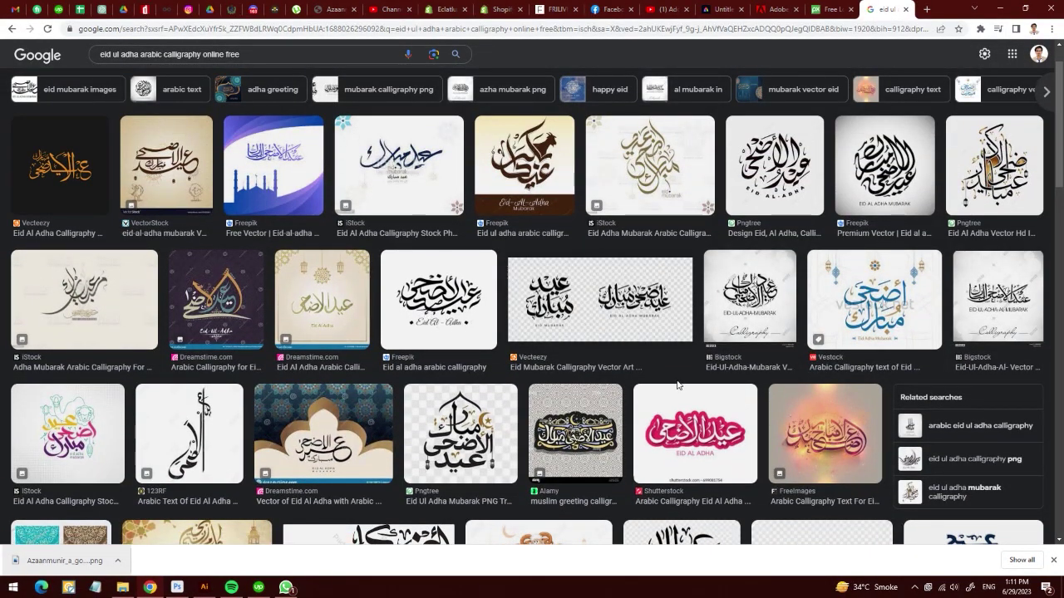
scroll(660, 346, "down", 3)
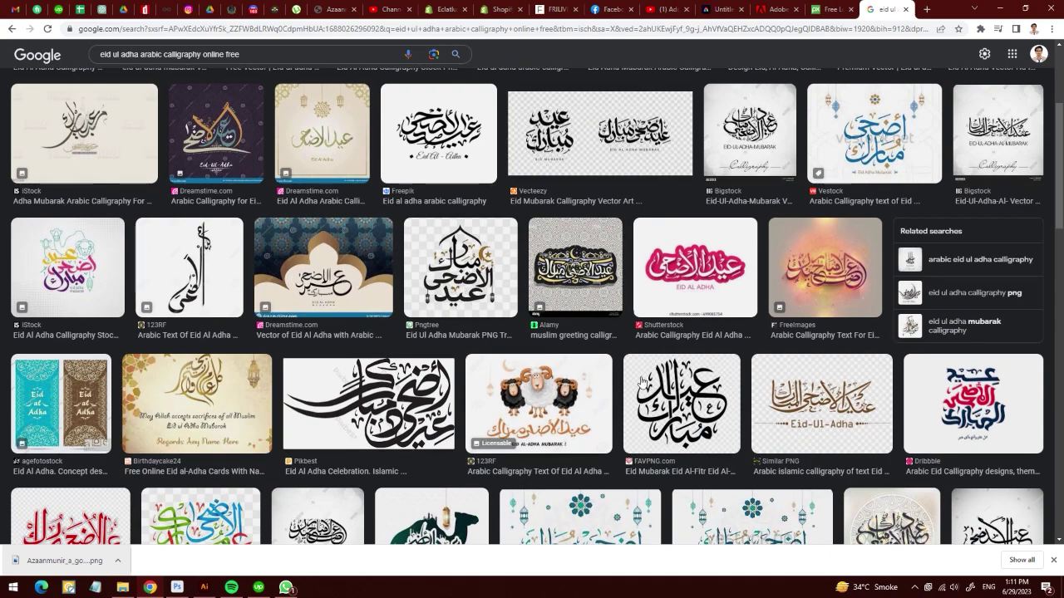
scroll(657, 348, "up", 3)
left_click(628, 349)
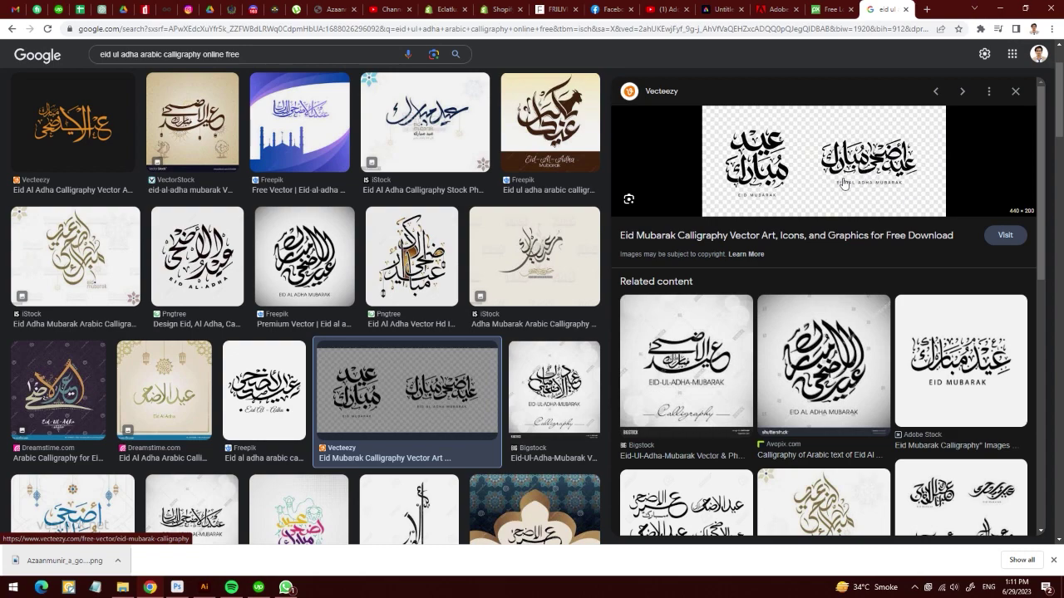
Open the Vecteezy Eid al-Adha calligraphy set page and start its free download.
left_click(689, 237)
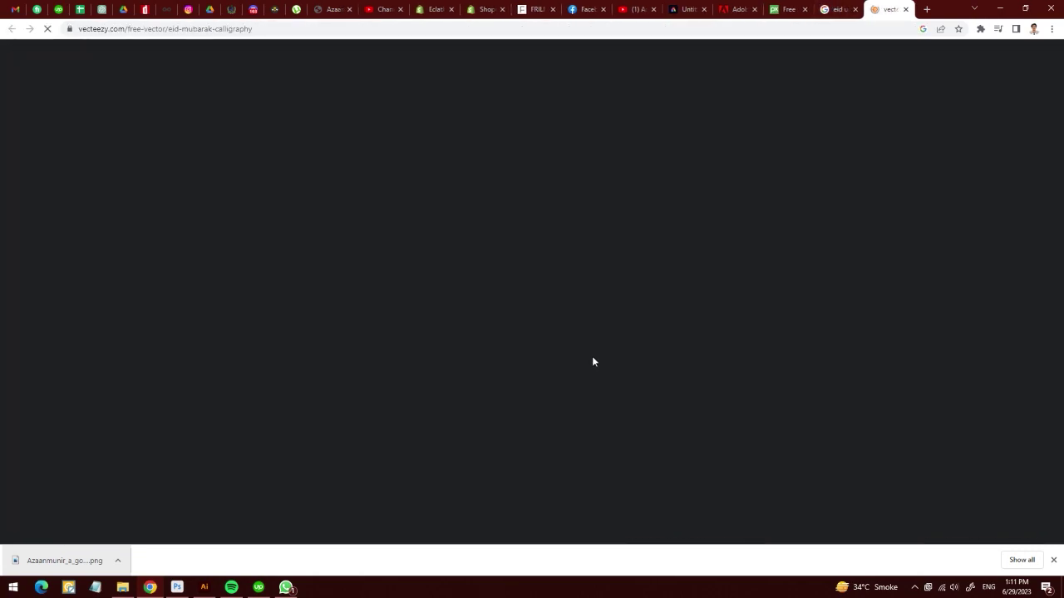
scroll(523, 355, "down", 2)
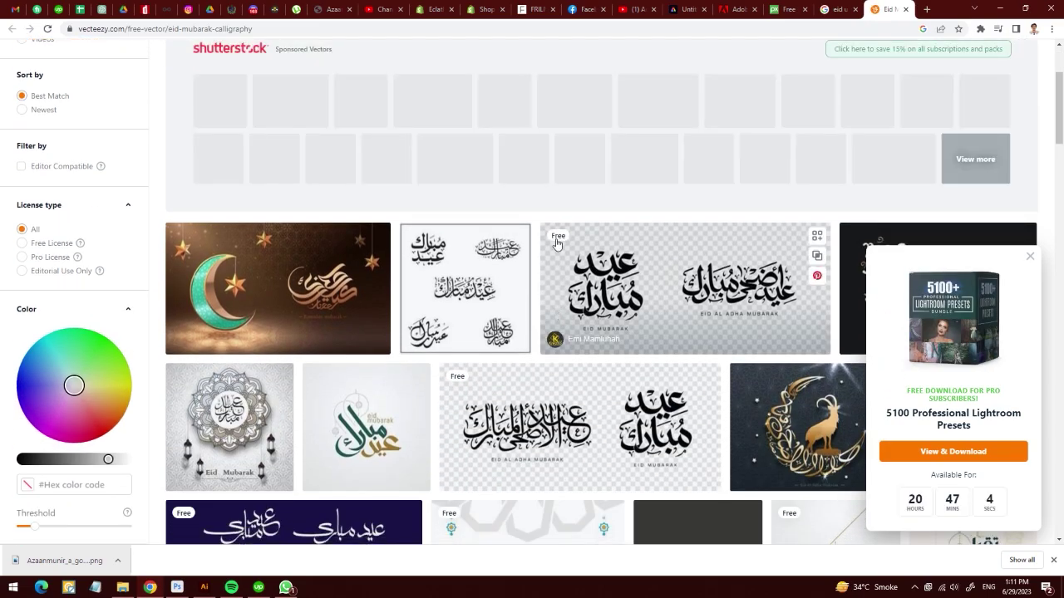
left_click(616, 291)
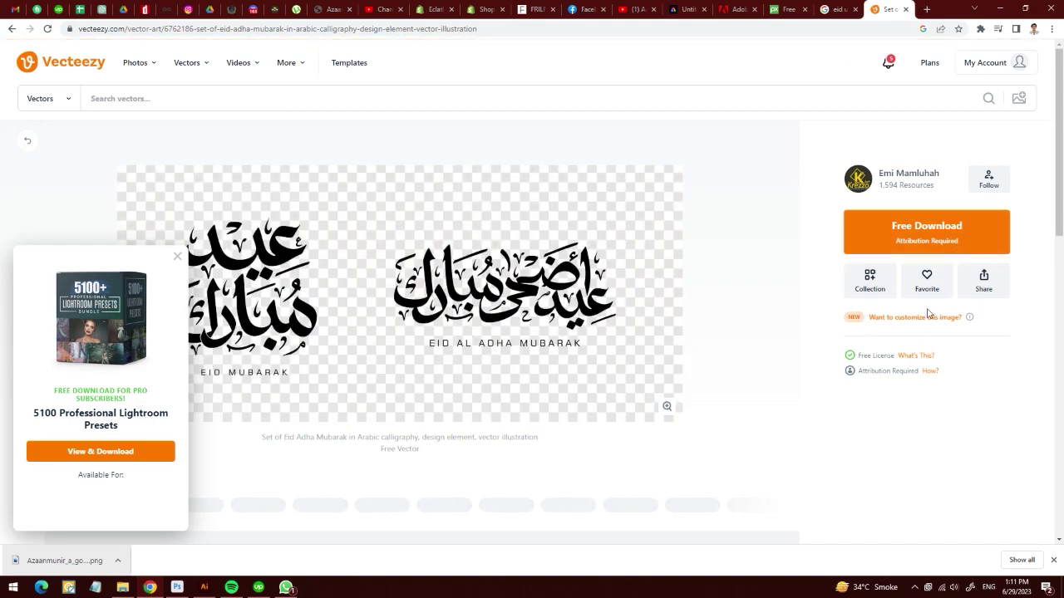
left_click(926, 231)
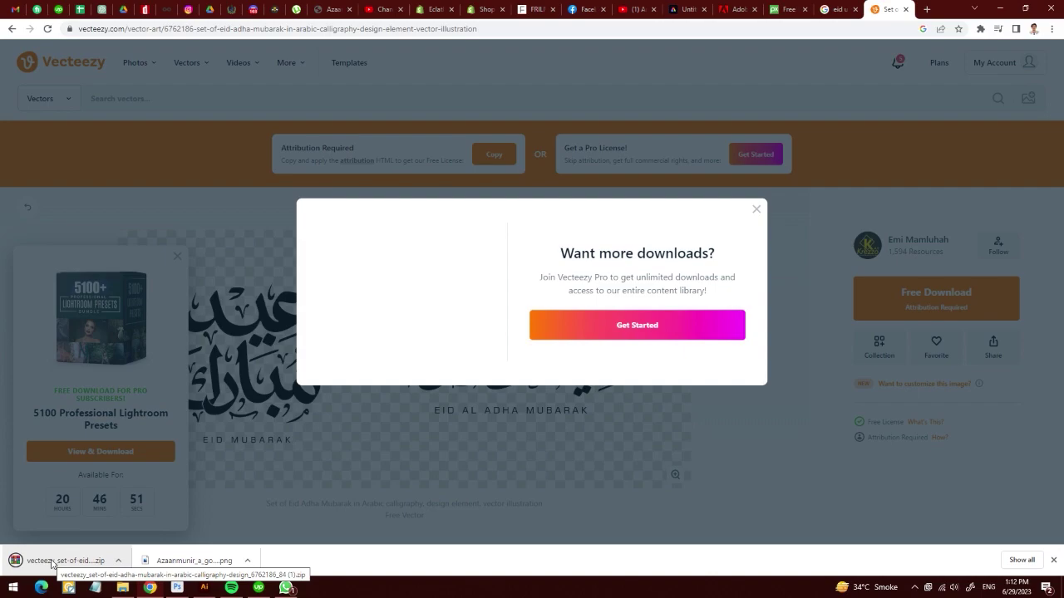
Open the downloaded zip and launch its EPS calligraphy file.
left_click(51, 562)
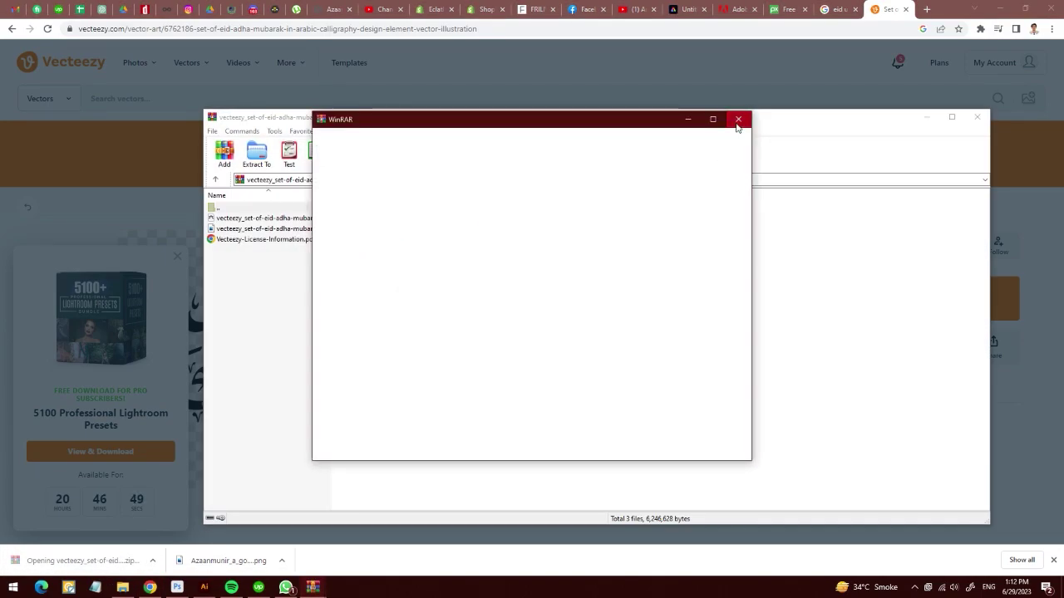
left_click(738, 120)
left_click(249, 219)
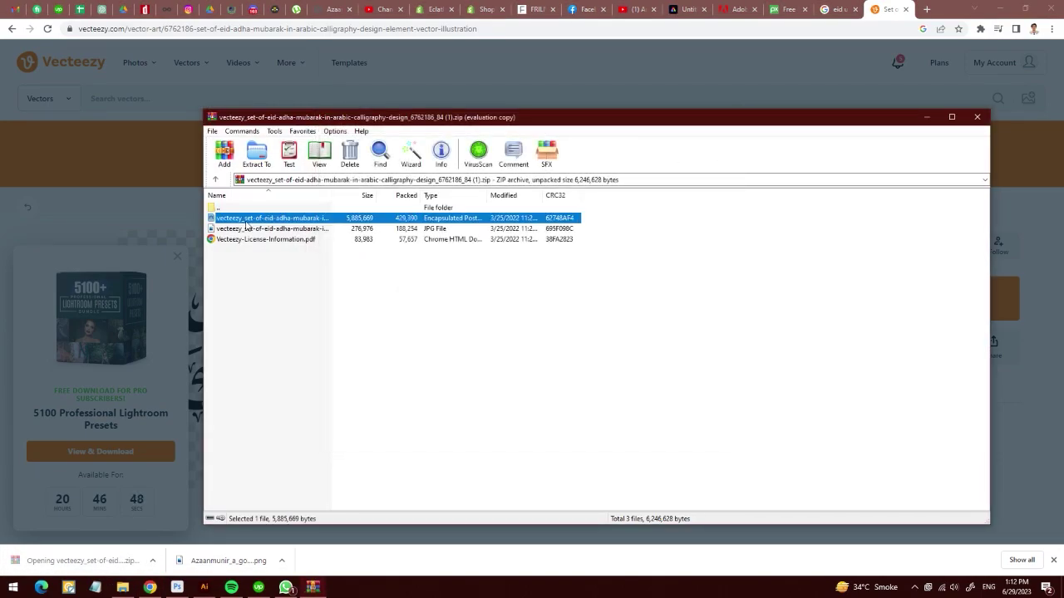
double_click(311, 219)
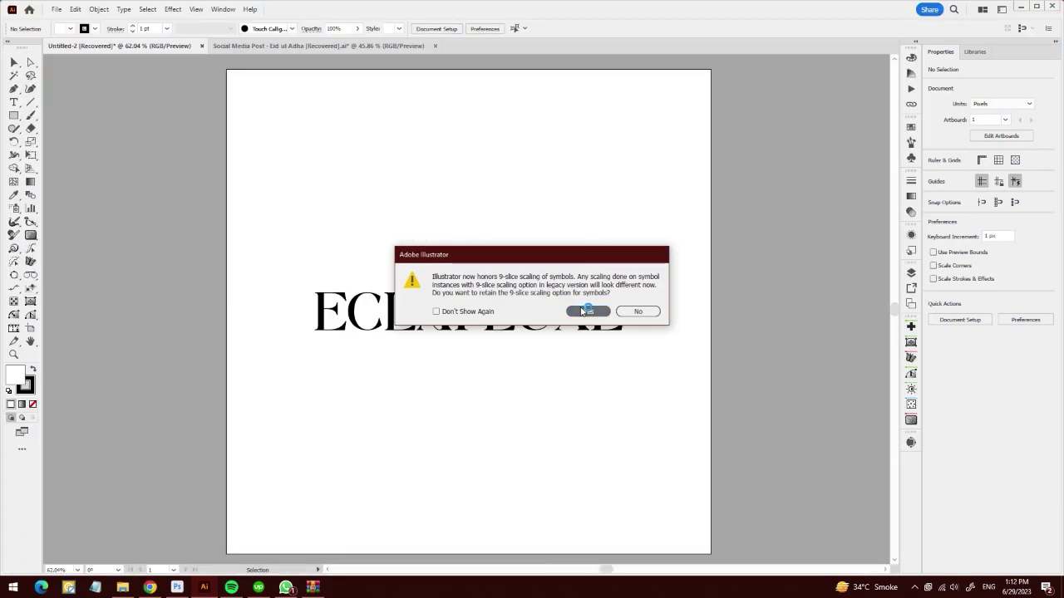
Keep 9-slice scaling, ungroup the calligraphy set, and delete the checkerboard grid.
left_click(584, 311)
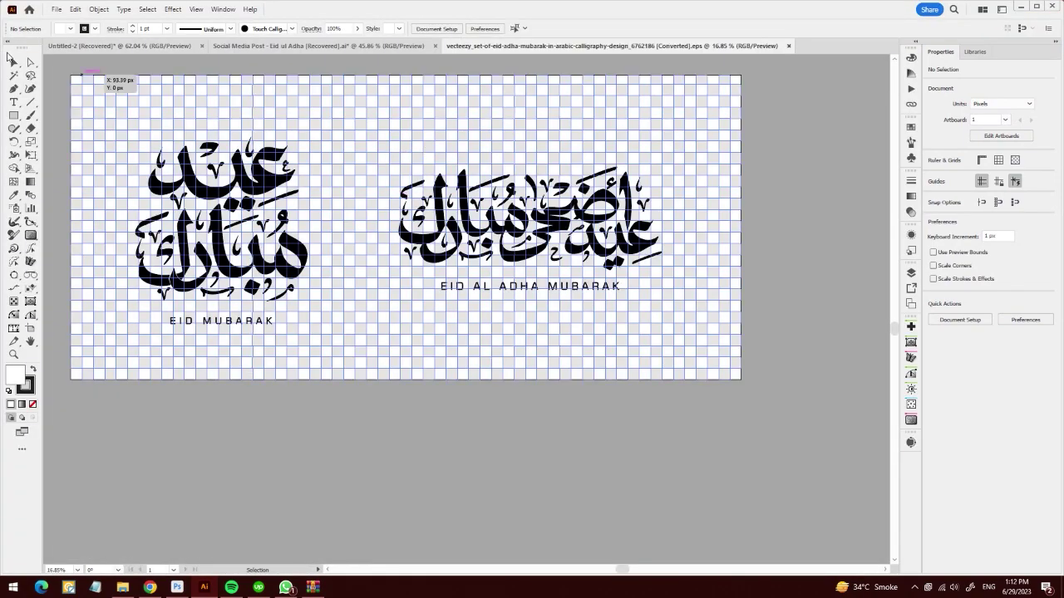
key("Delete")
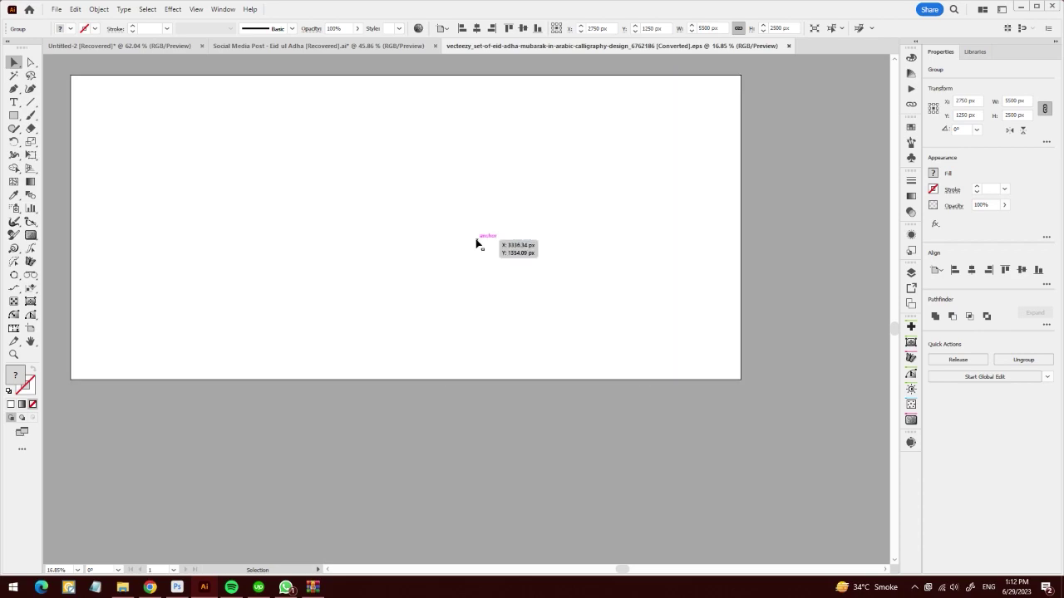
key("ctrl+z")
right_click(481, 203)
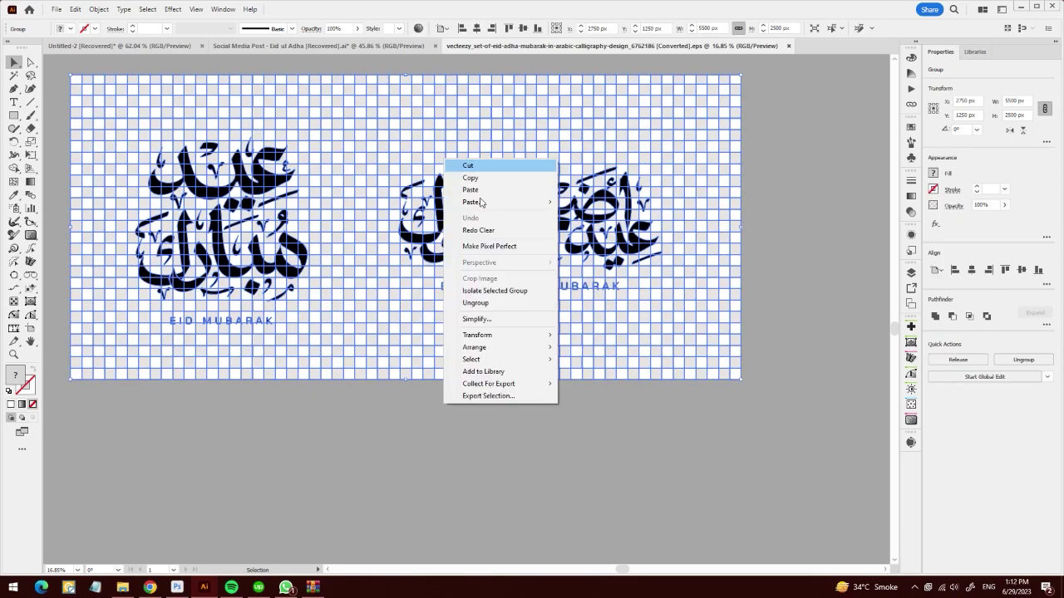
left_click(480, 302)
key("Delete")
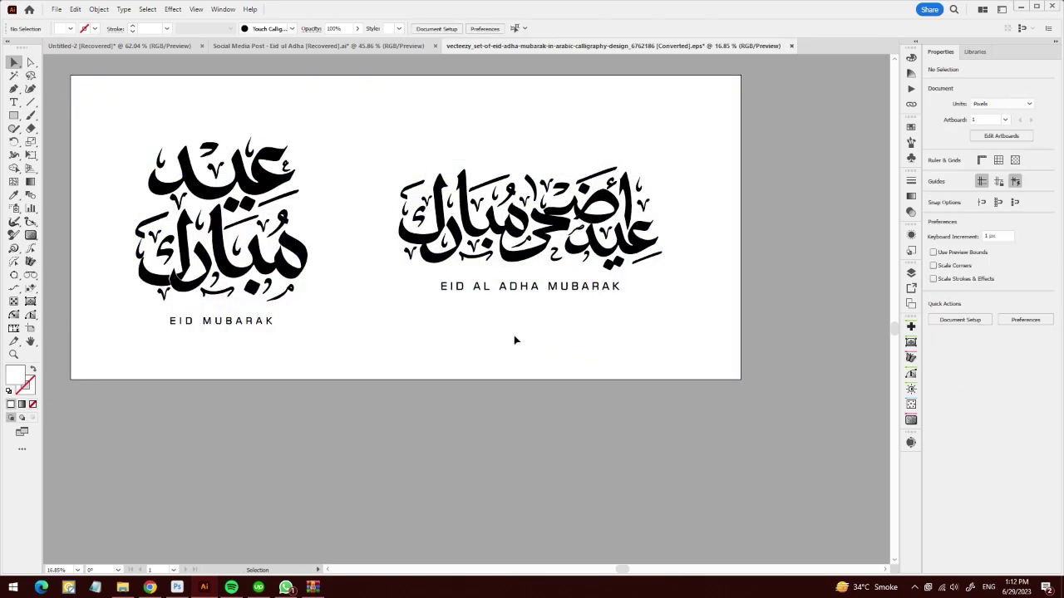
Move the EID AL ADHA MUBARAK calligraphy below the artboard, fill it white, and copy it.
left_click_drag(679, 315, 361, 142)
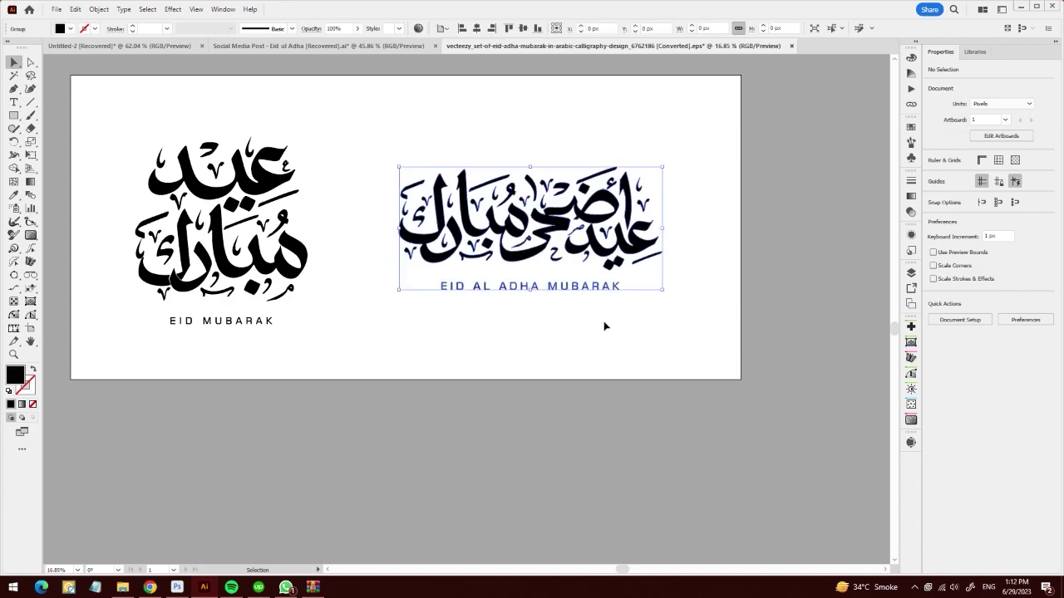
left_click_drag(496, 202, 494, 460)
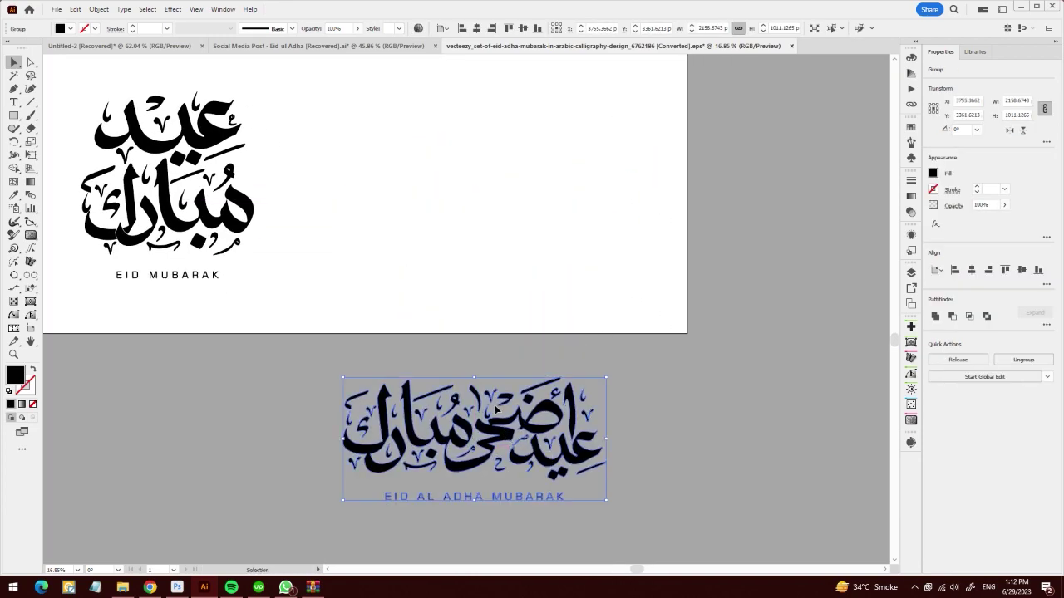
key("i")
left_click(371, 228)
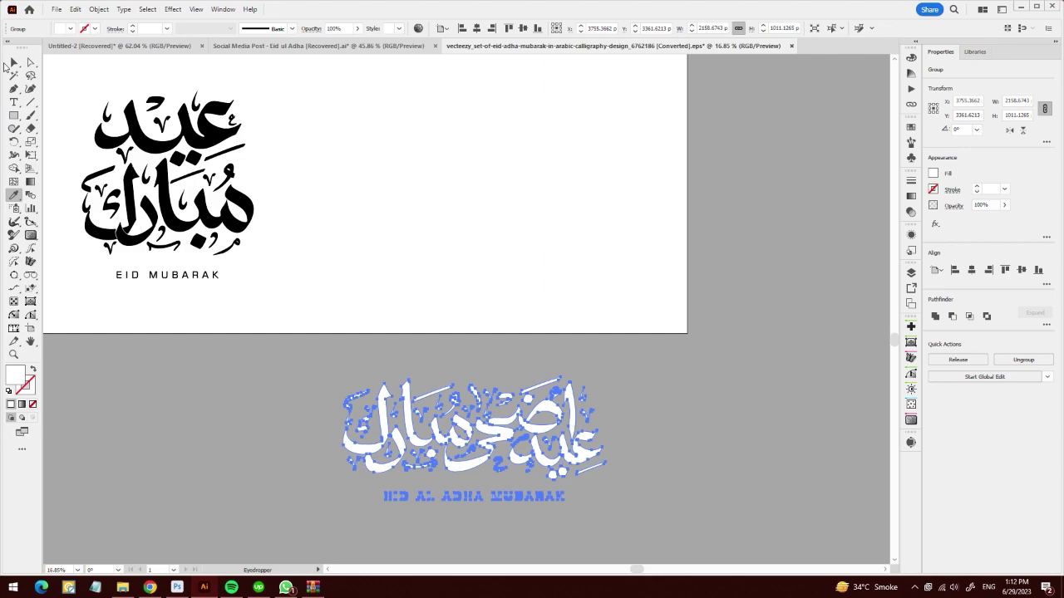
key("v")
left_click(395, 352)
left_click_drag(693, 568, 582, 490)
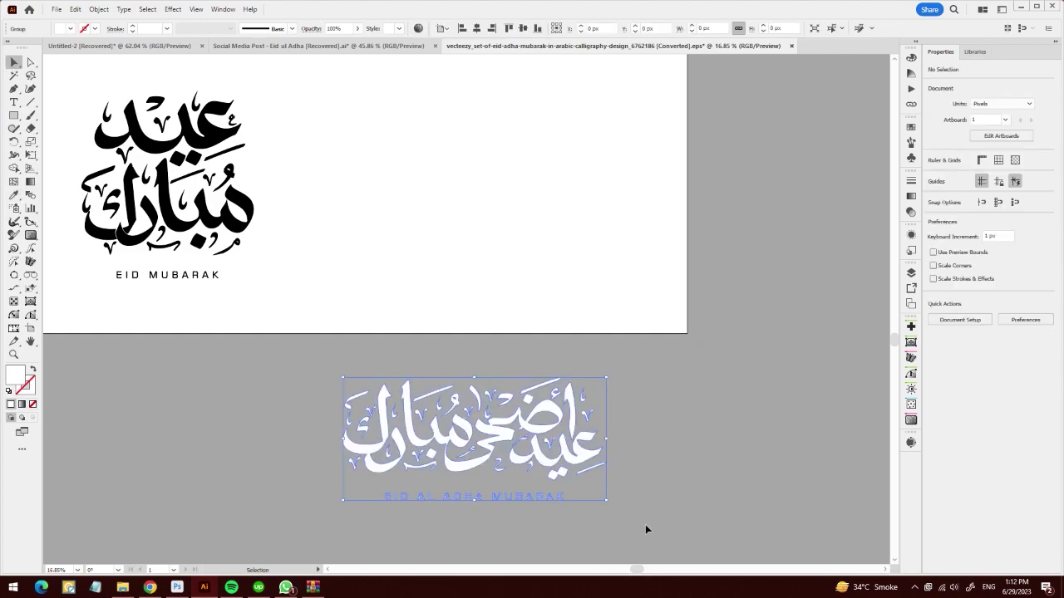
key("a")
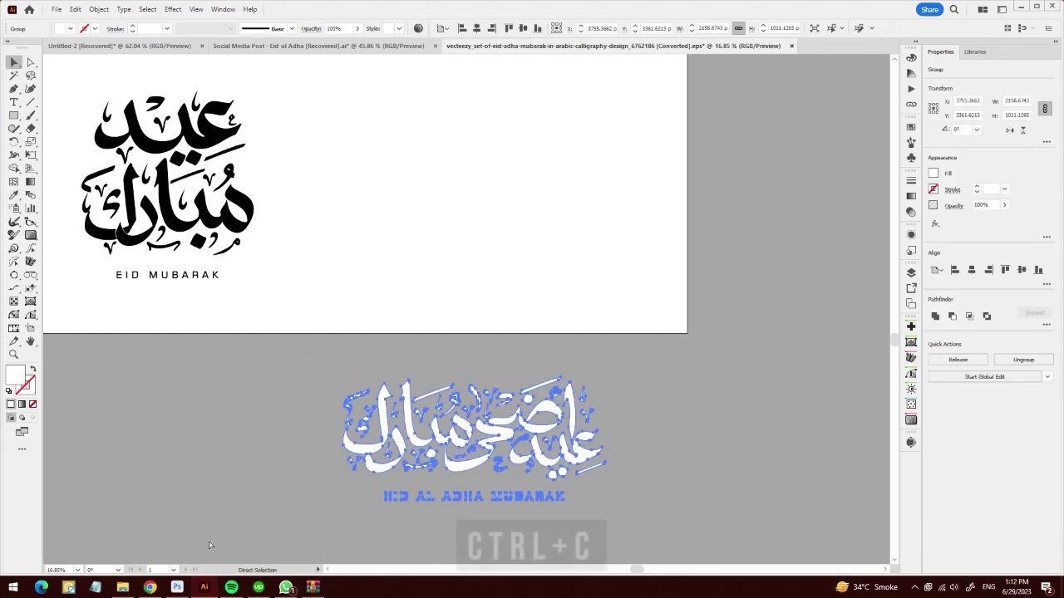
left_click(178, 588)
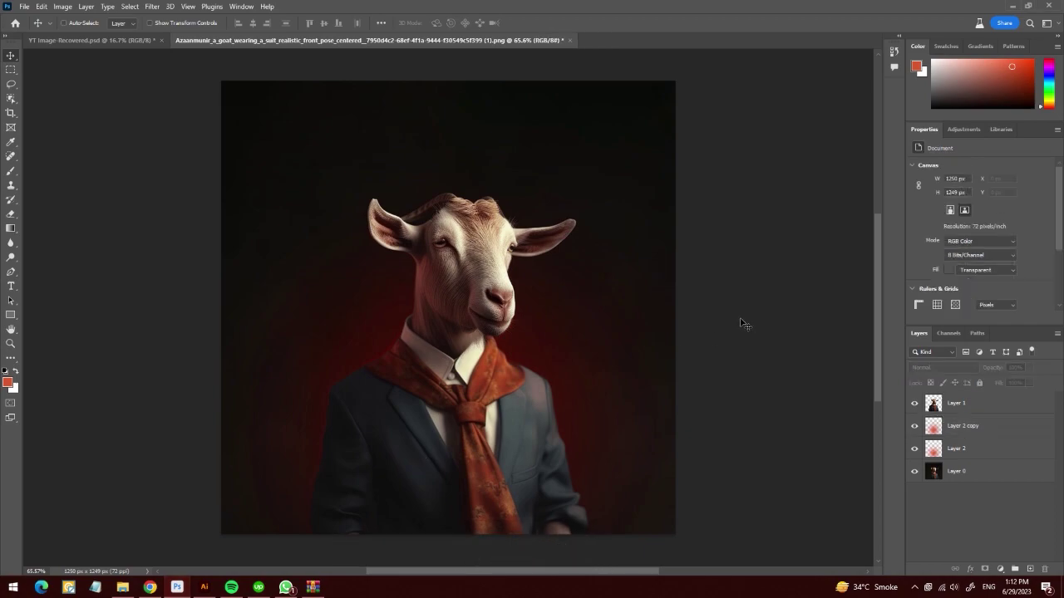
Paste the copied calligraphy into the poster as a Smart Object.
key("ctrl+v")
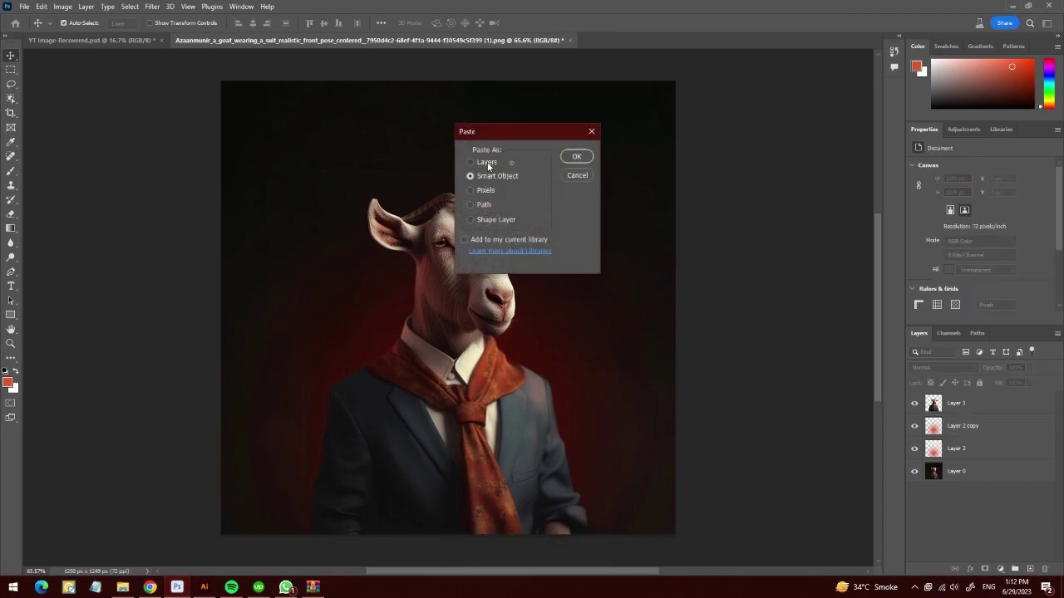
left_click(487, 163)
left_click(488, 178)
left_click(485, 192)
left_click(491, 178)
left_click(570, 157)
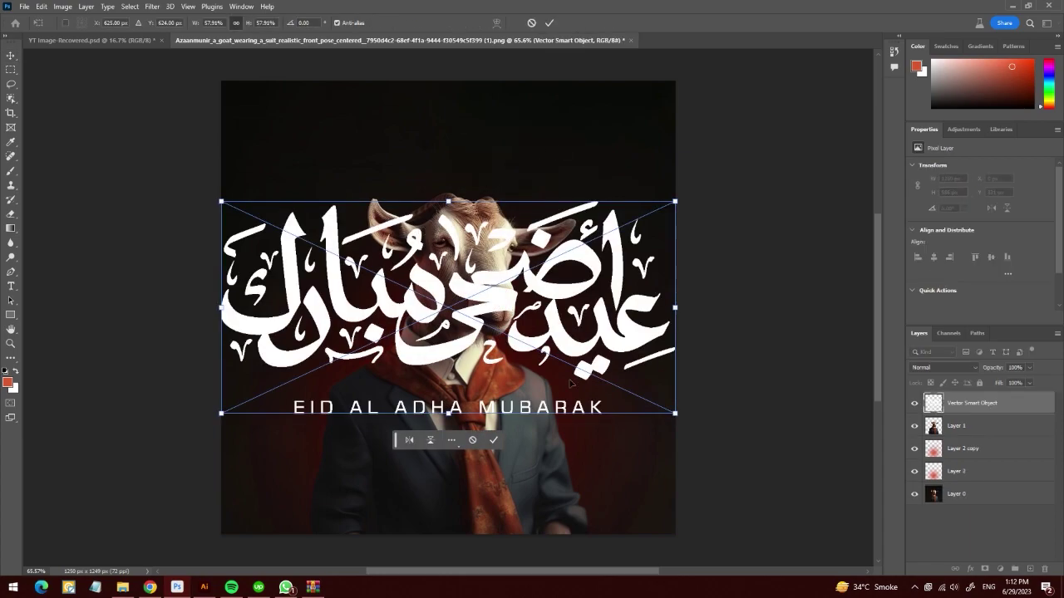
Shrink the calligraphy to about 406 px wide and place it at the top centre.
left_click_drag(671, 413, 527, 364)
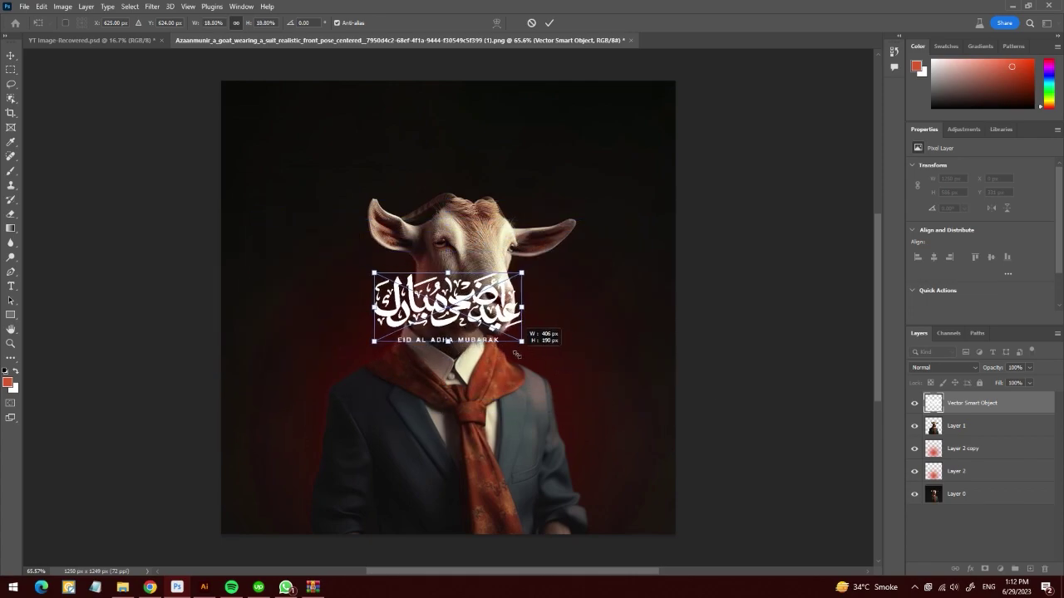
left_click_drag(507, 302, 507, 136)
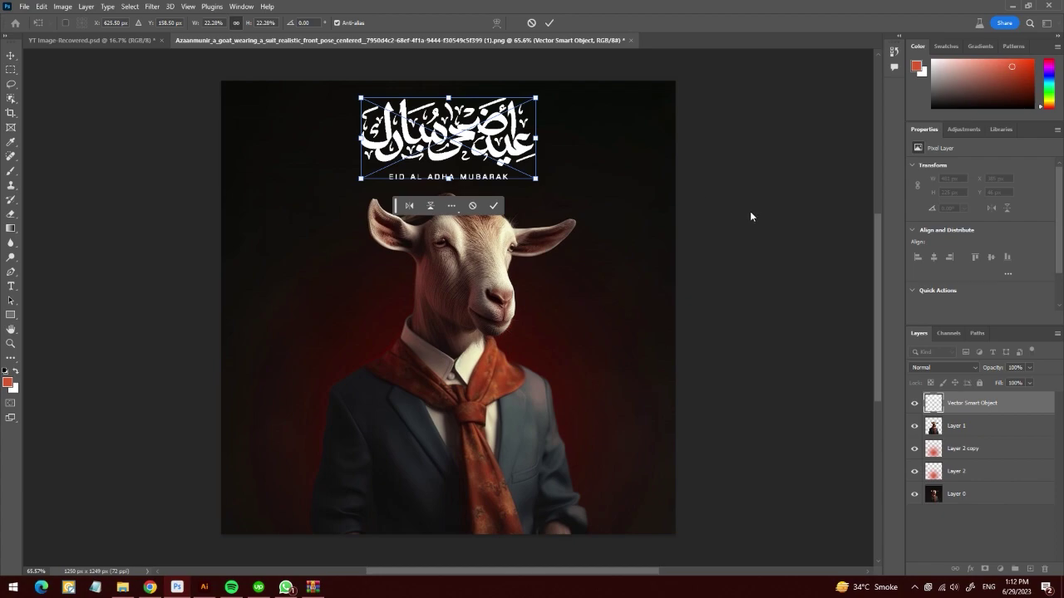
key("Return")
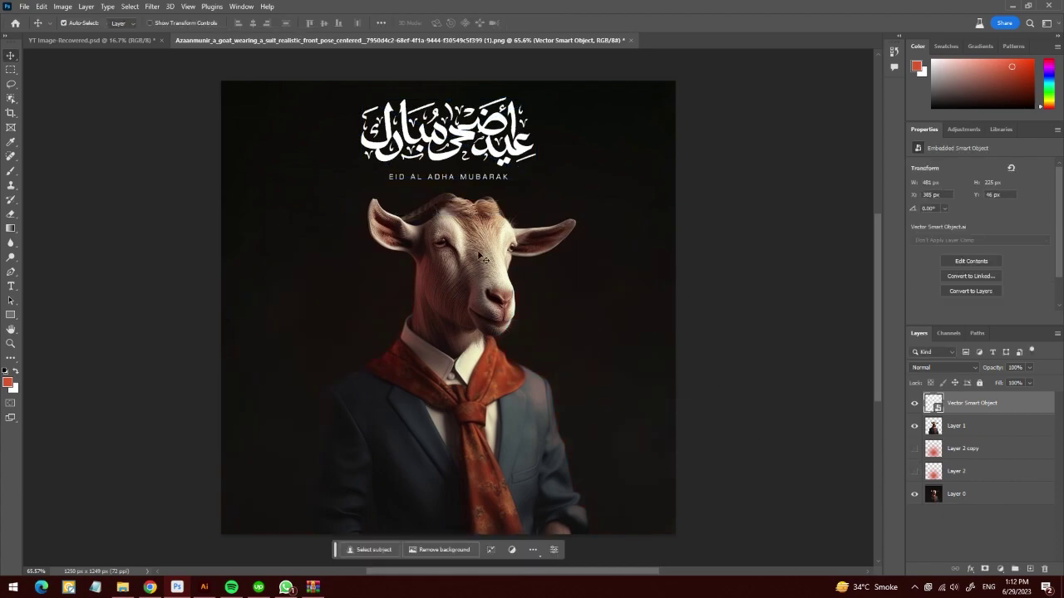
Crop Layer 0 outward to a 1392×1392 px square, nudging the image into position.
left_click(945, 502)
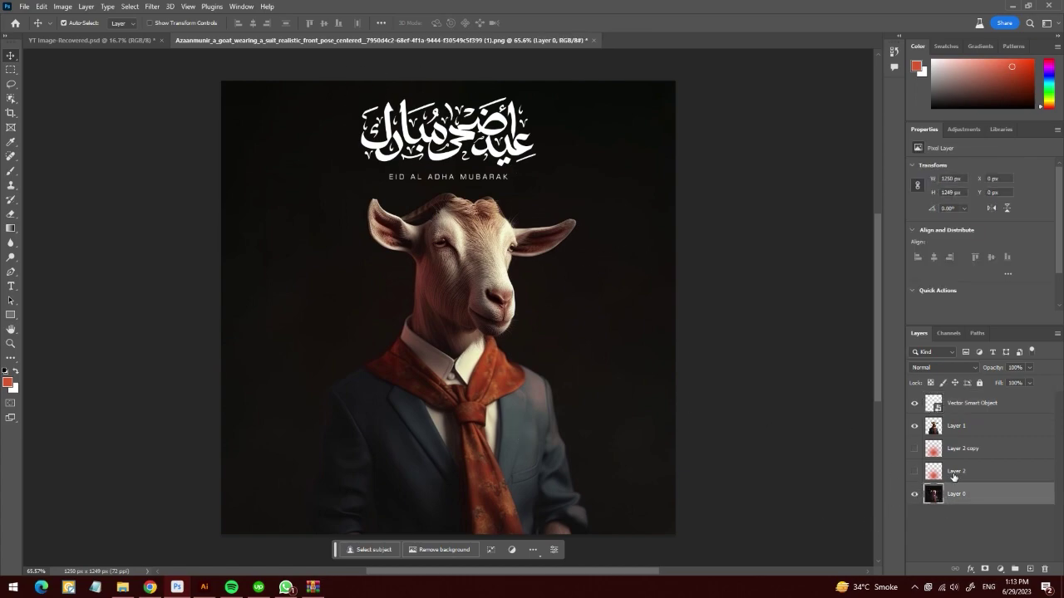
key("c")
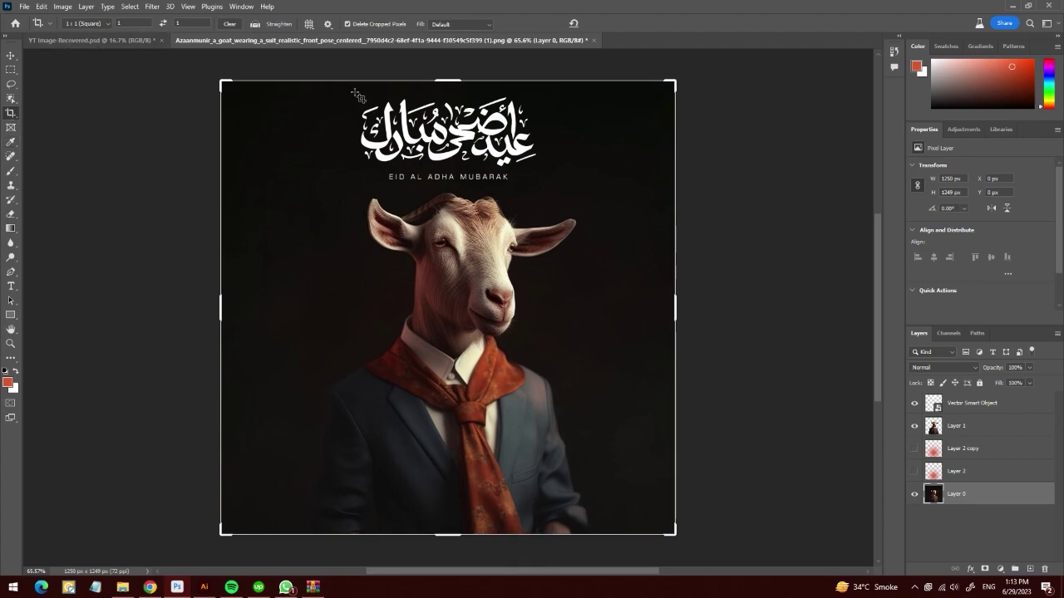
left_click_drag(446, 81, 446, 55)
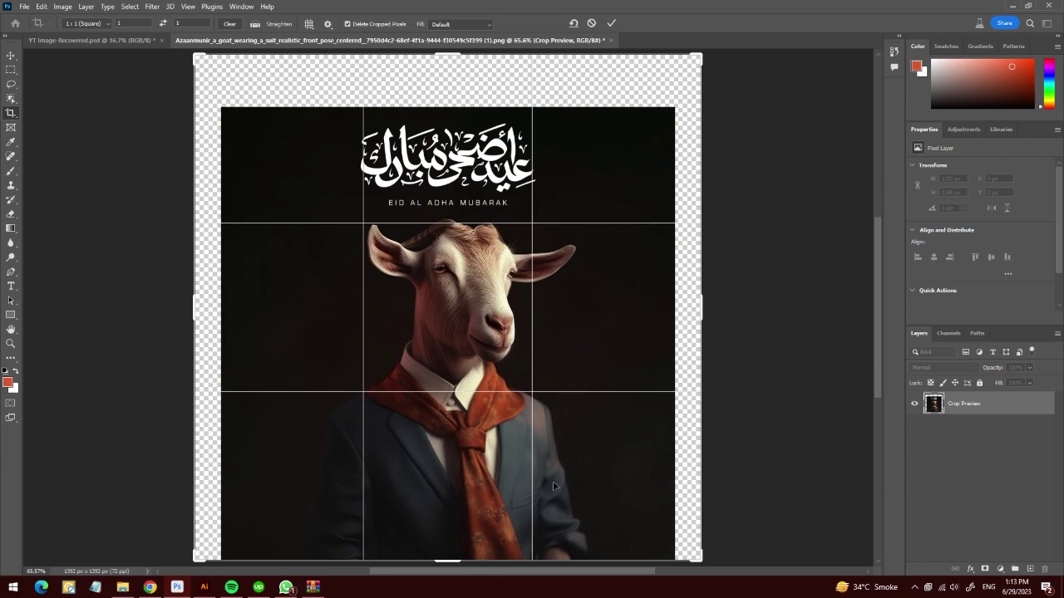
left_click_drag(407, 466, 404, 463)
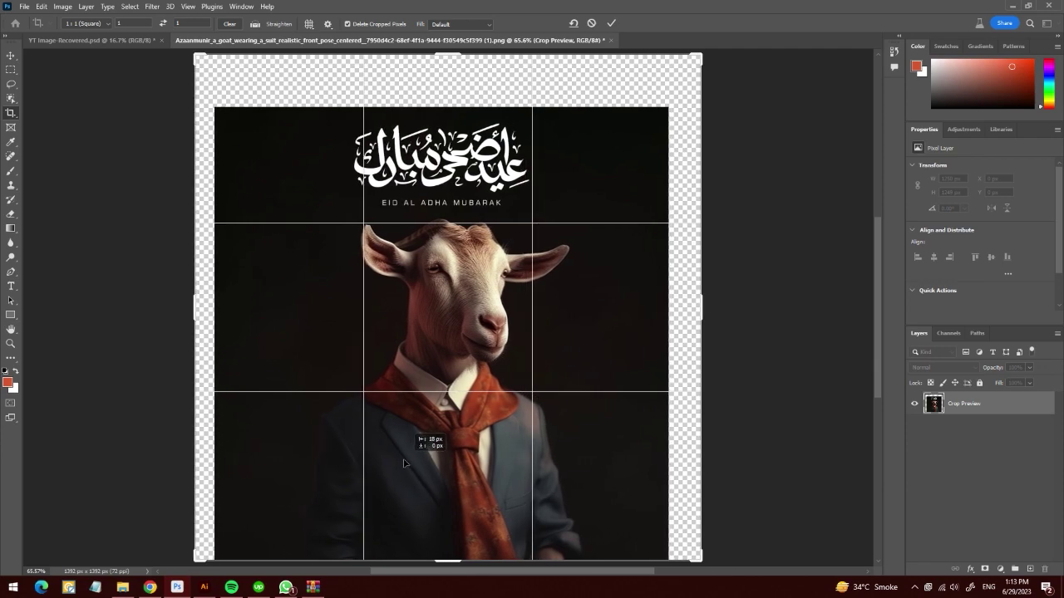
left_click_drag(404, 463, 403, 463)
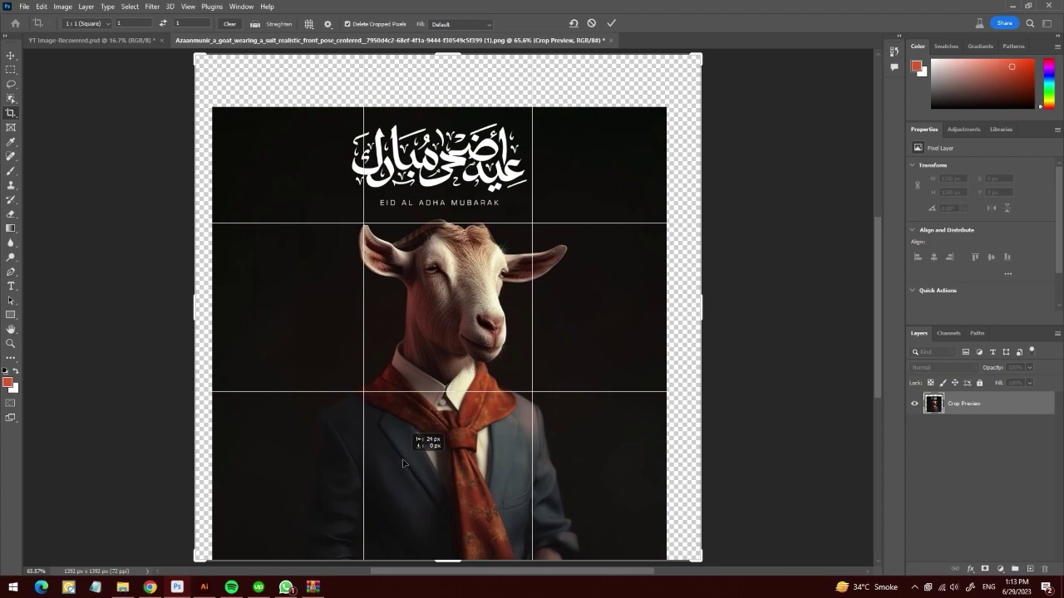
left_click_drag(403, 463, 403, 463)
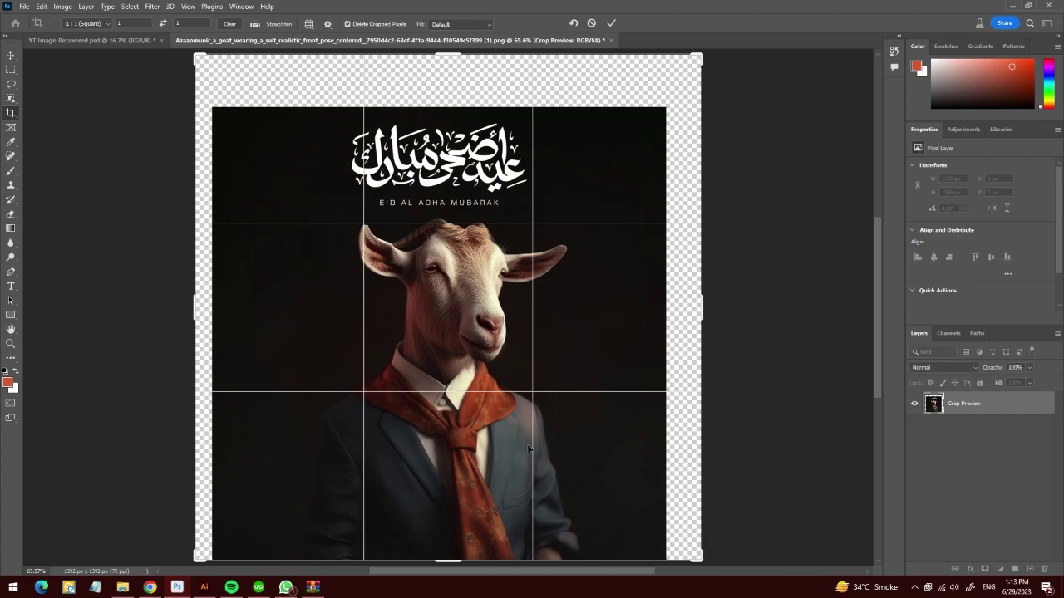
key("Return")
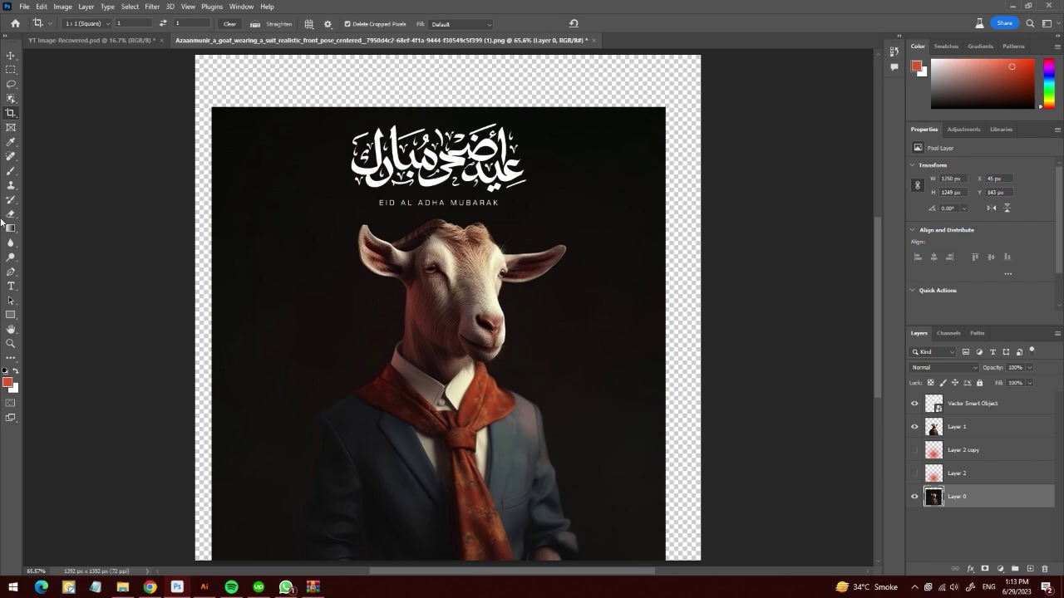
Select the goat image's pixels, contract the selection, and invert it onto the empty border.
left_click(11, 55)
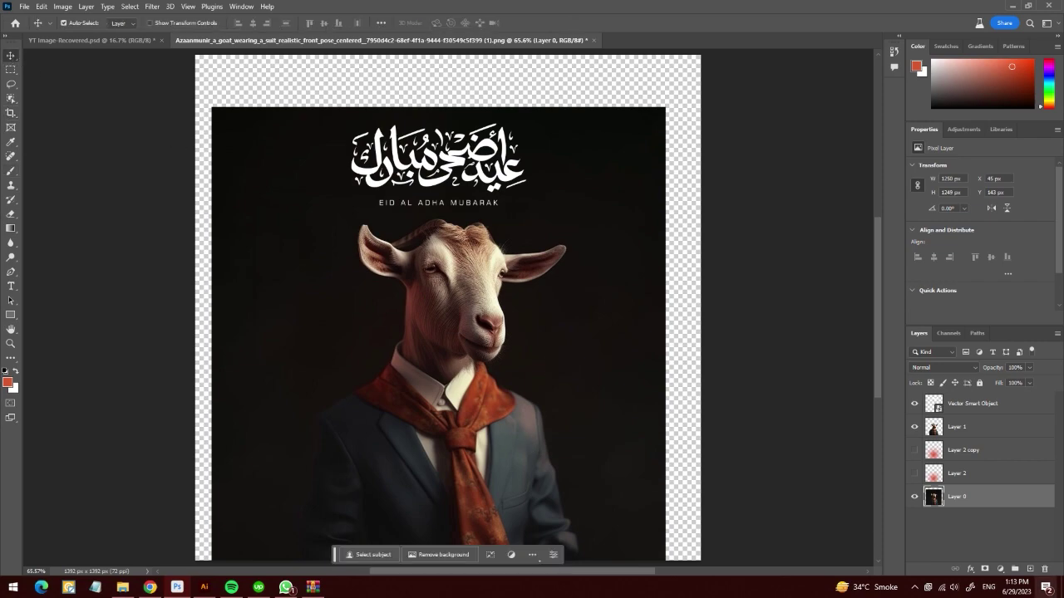
left_click(933, 497, "ctrl")
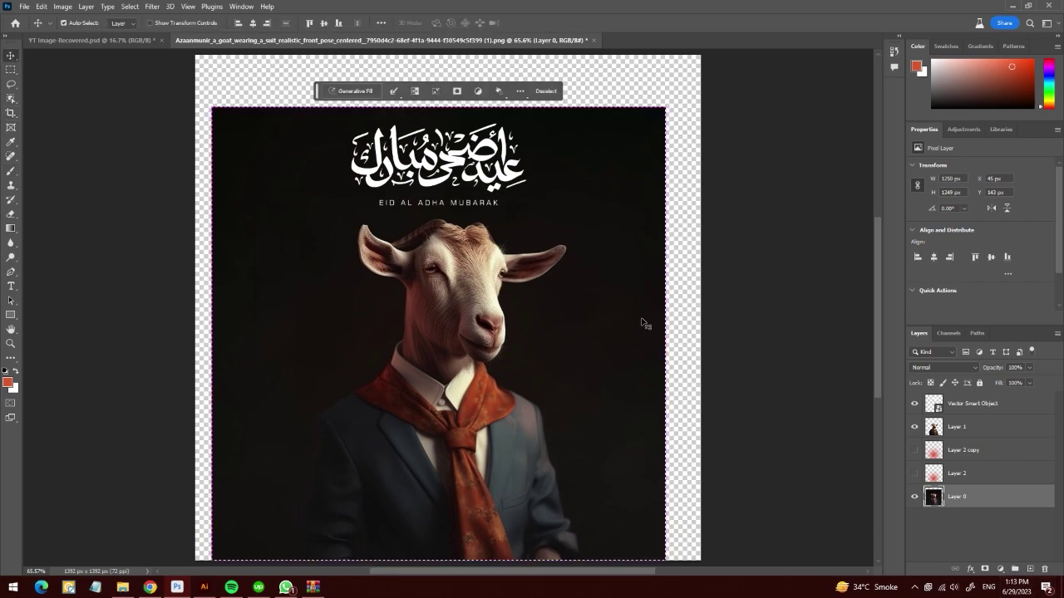
left_click(129, 7)
mouse_move(139, 173)
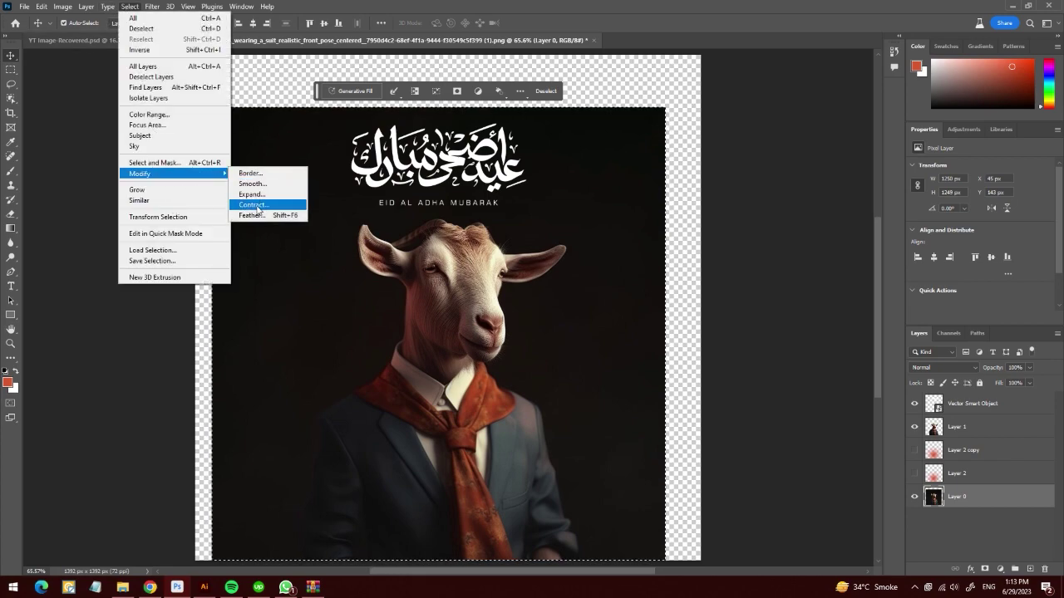
left_click(252, 205)
key("Return")
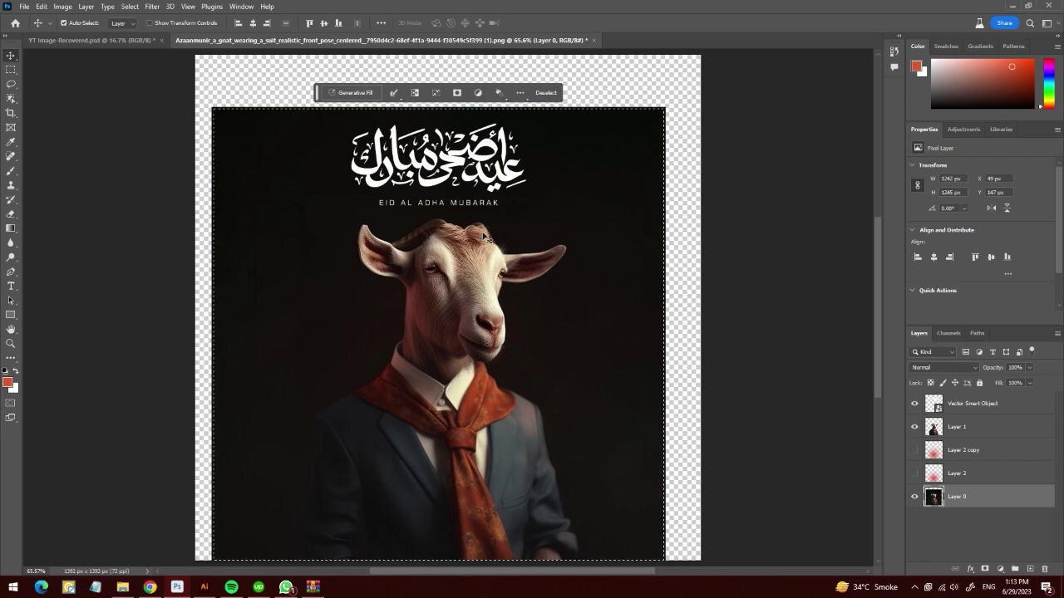
key("ctrl+shift+i")
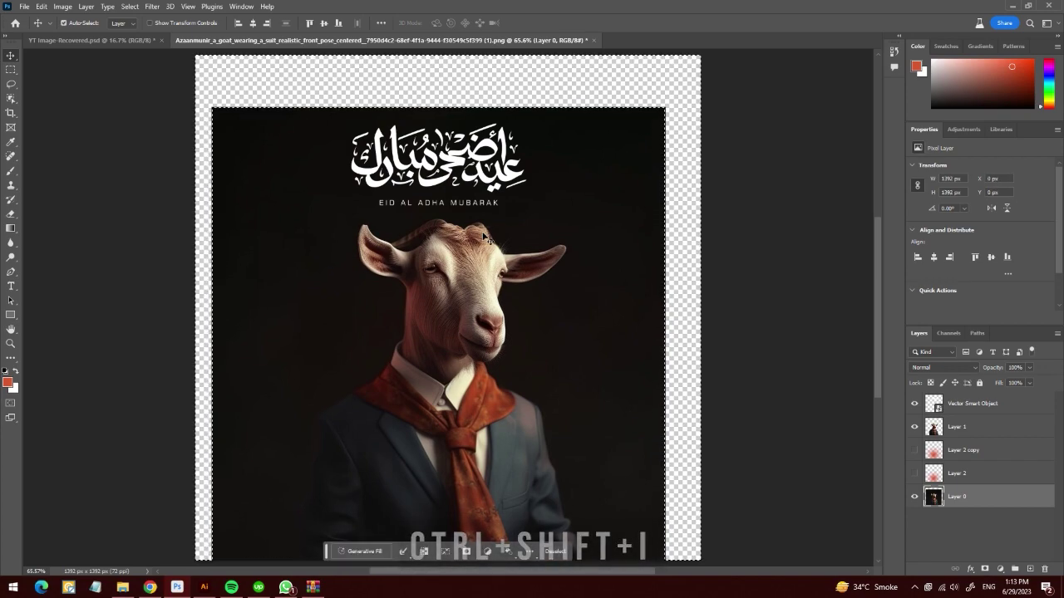
Content-Aware Fill the border on the current layer, then deselect.
left_click(46, 6)
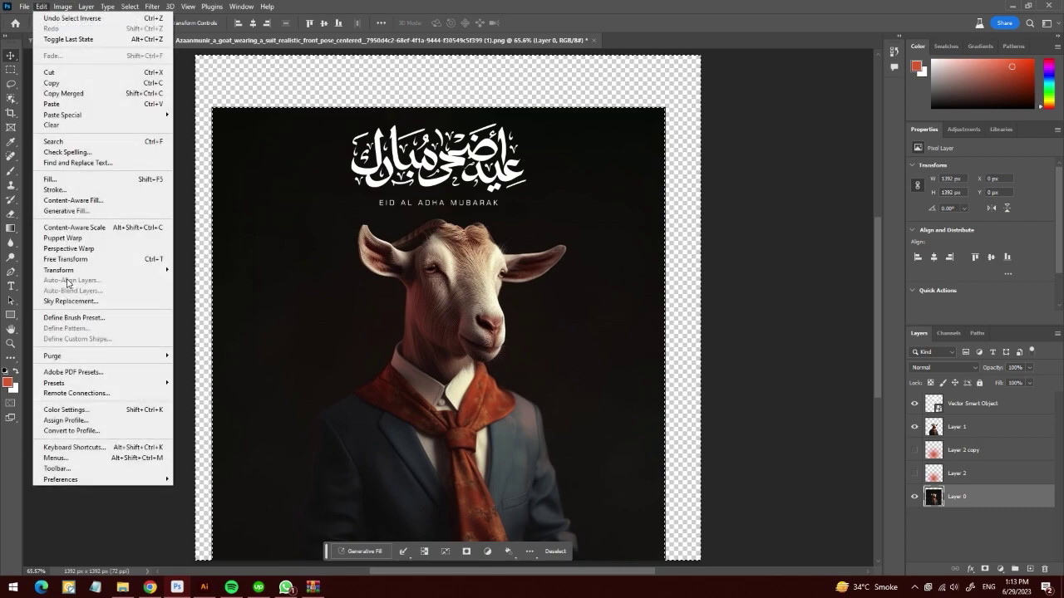
left_click(73, 200)
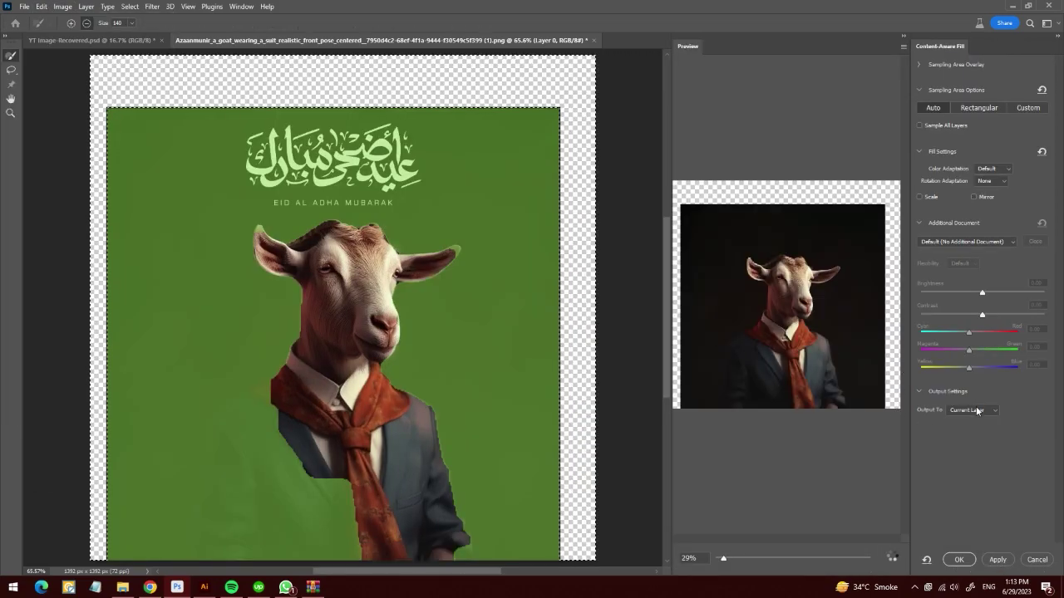
left_click(978, 411)
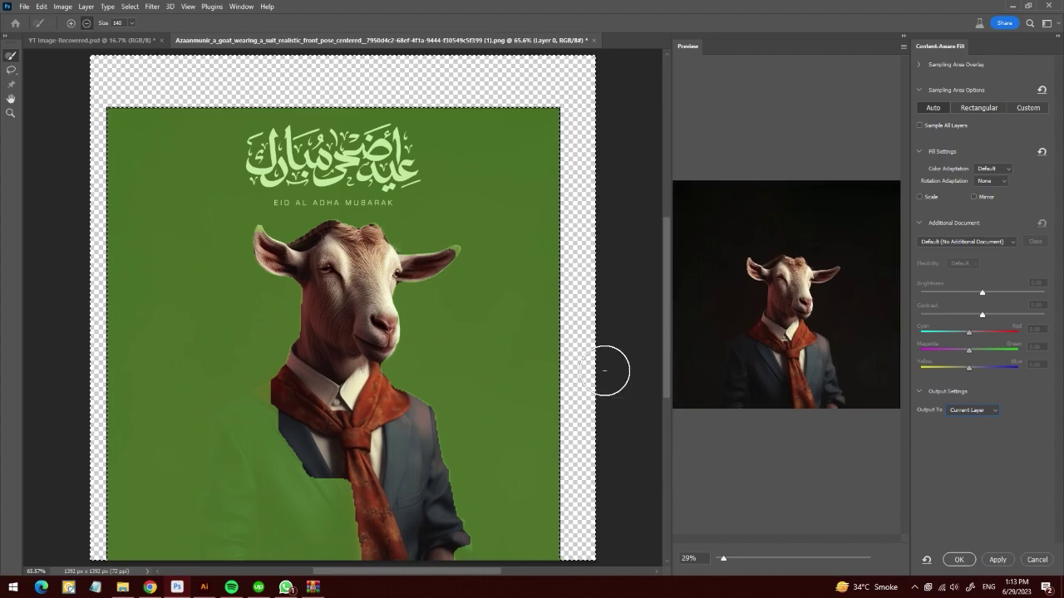
left_click(967, 564)
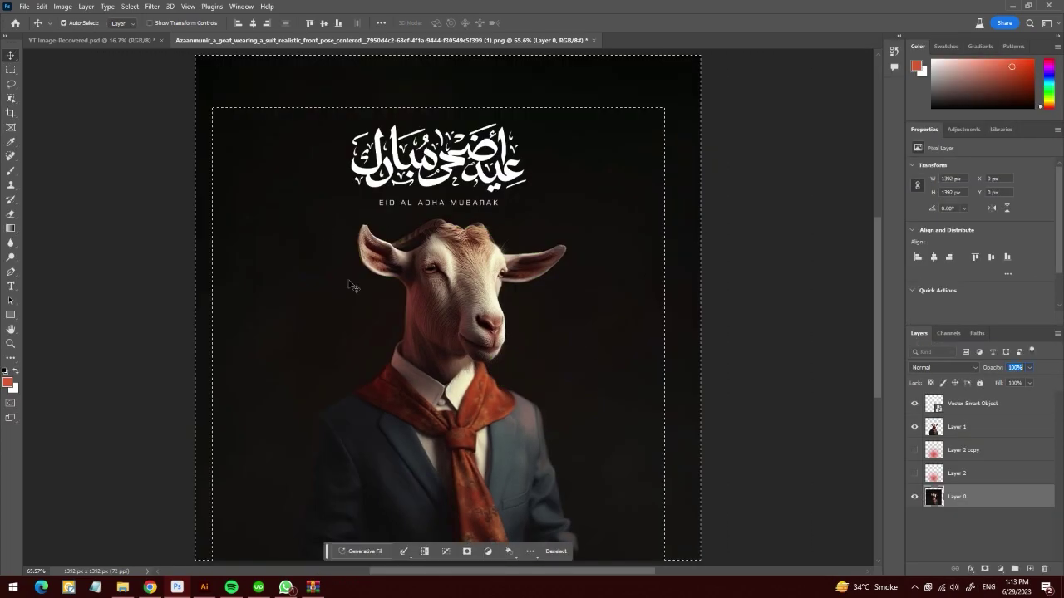
key("ctrl+d")
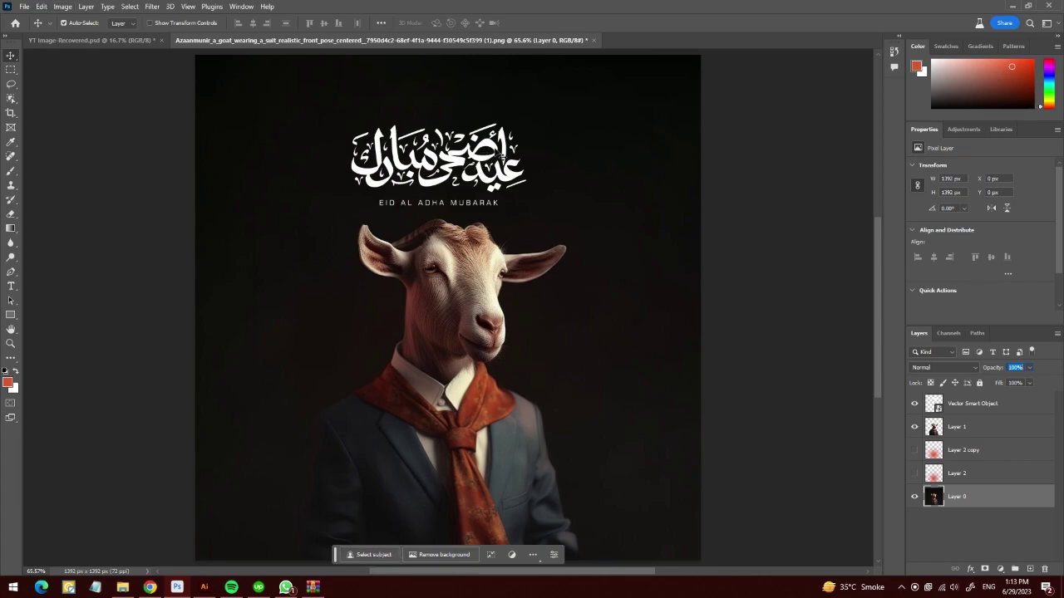
Reposition the calligraphy title above the goat with several small drags, then clear any selection.
left_click_drag(499, 152, 492, 114)
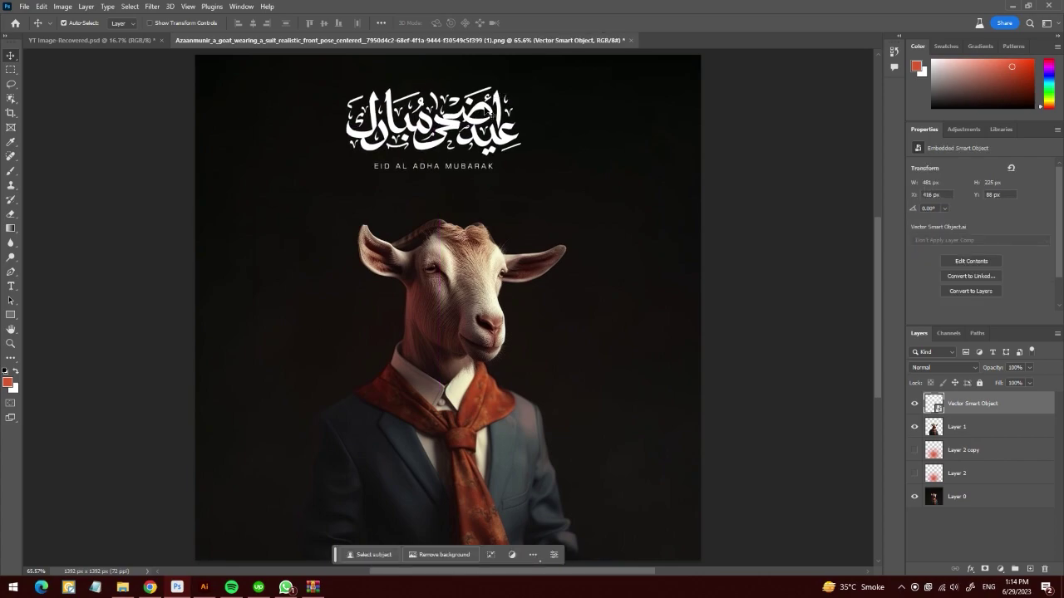
left_click_drag(480, 111, 486, 117)
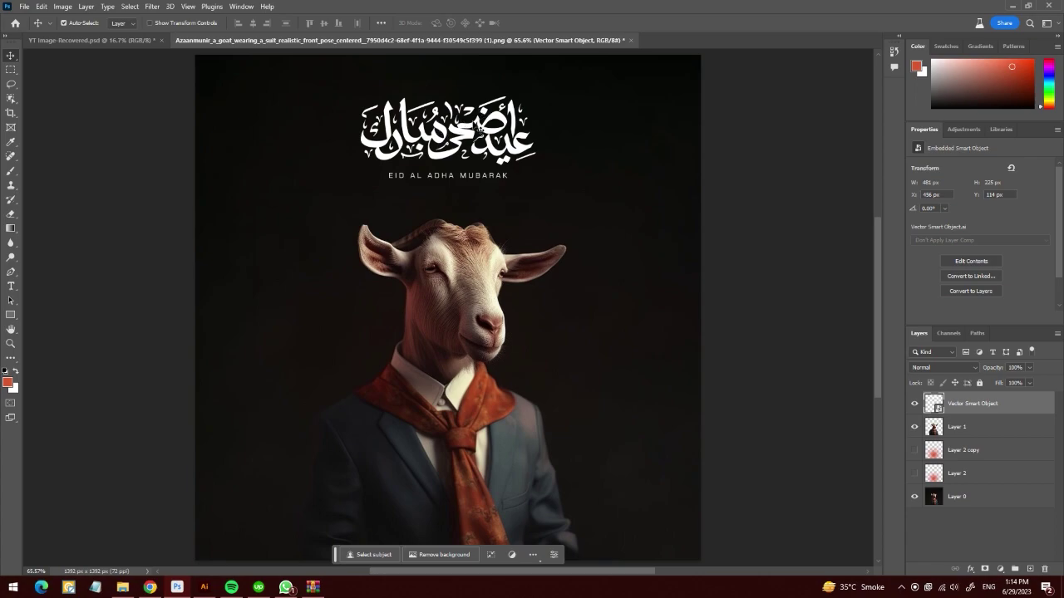
mouse_move(480, 127)
left_mouse_down()
mouse_move(468, 119)
mouse_move(454, 132)
left_mouse_up()
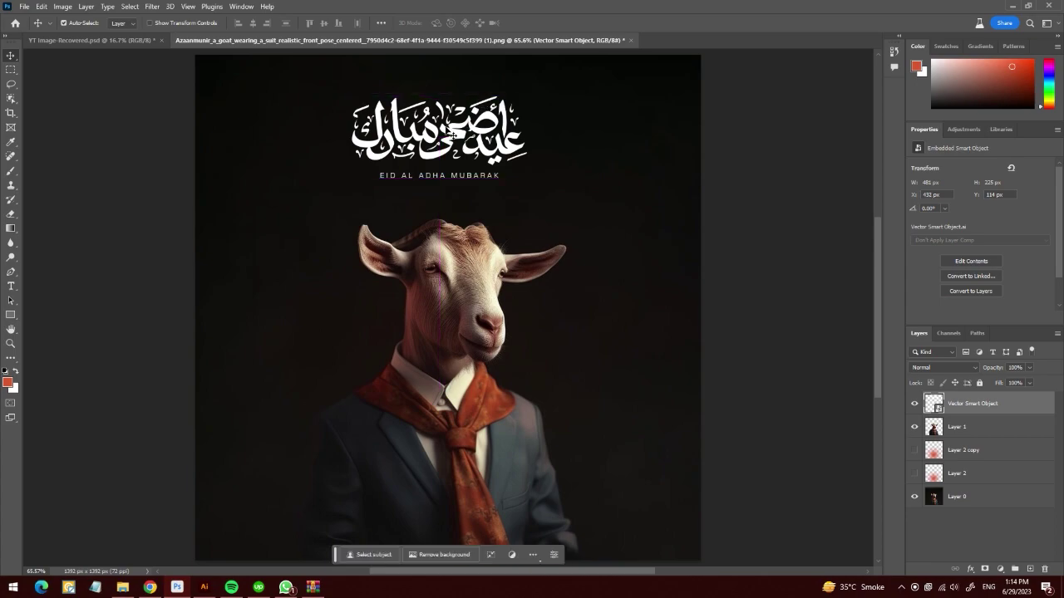
left_click(25, 7)
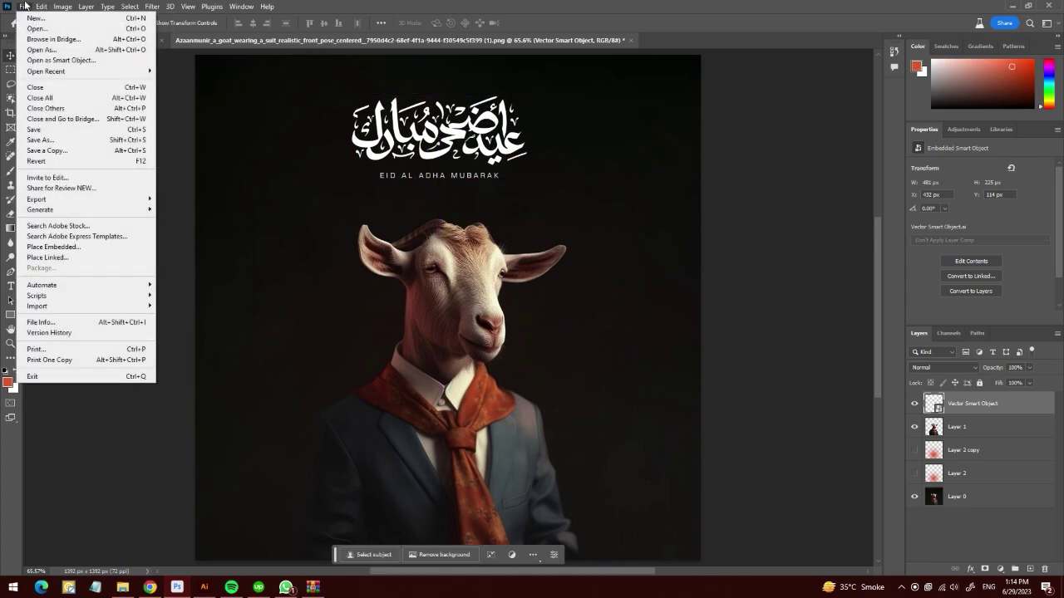
left_click(498, 153)
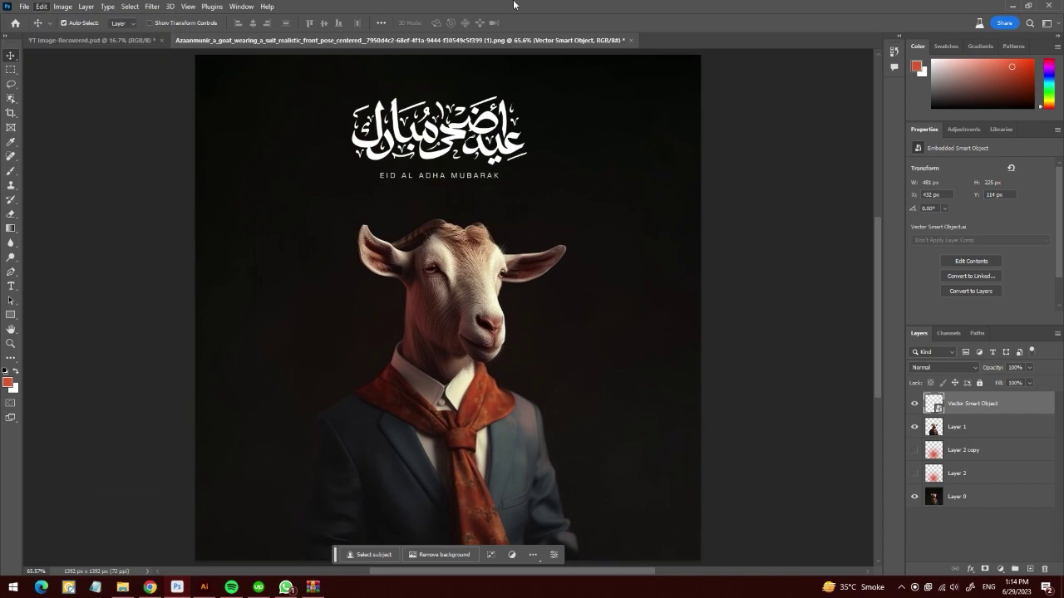
left_click_drag(499, 126, 507, 126)
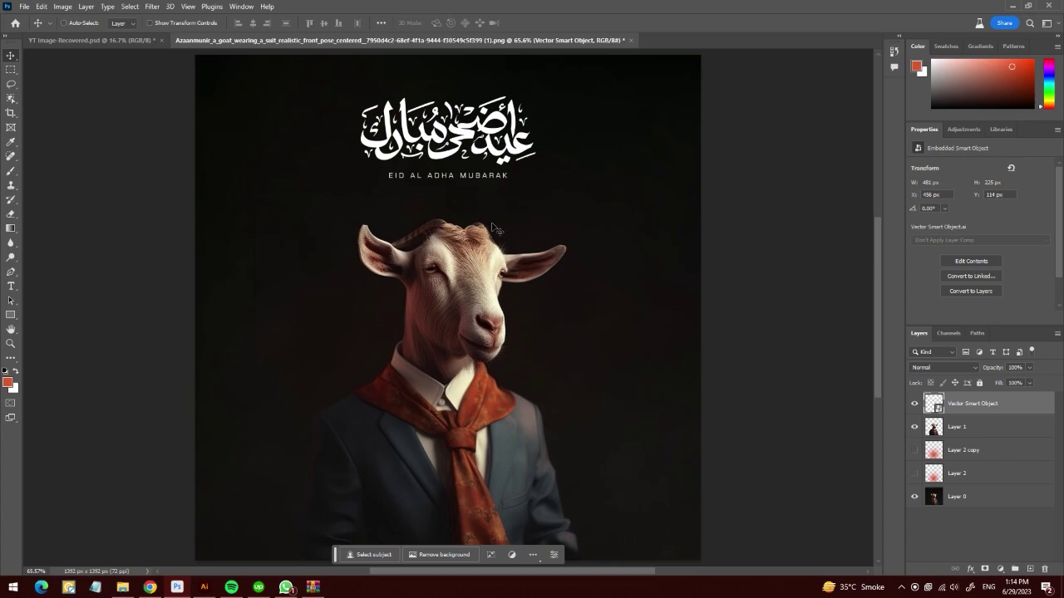
key("ctrl+a")
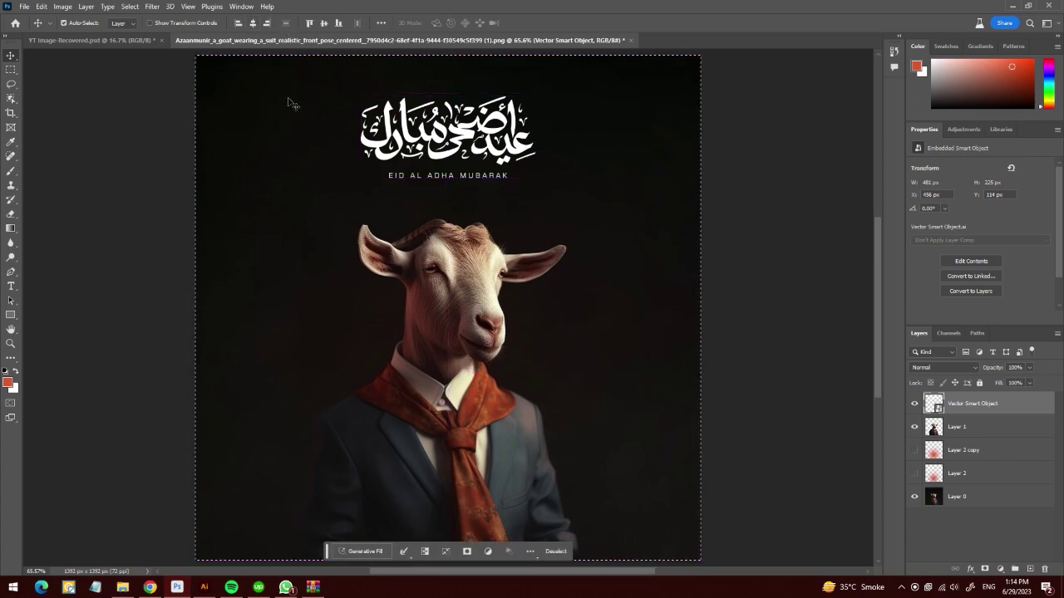
key("ctrl+d")
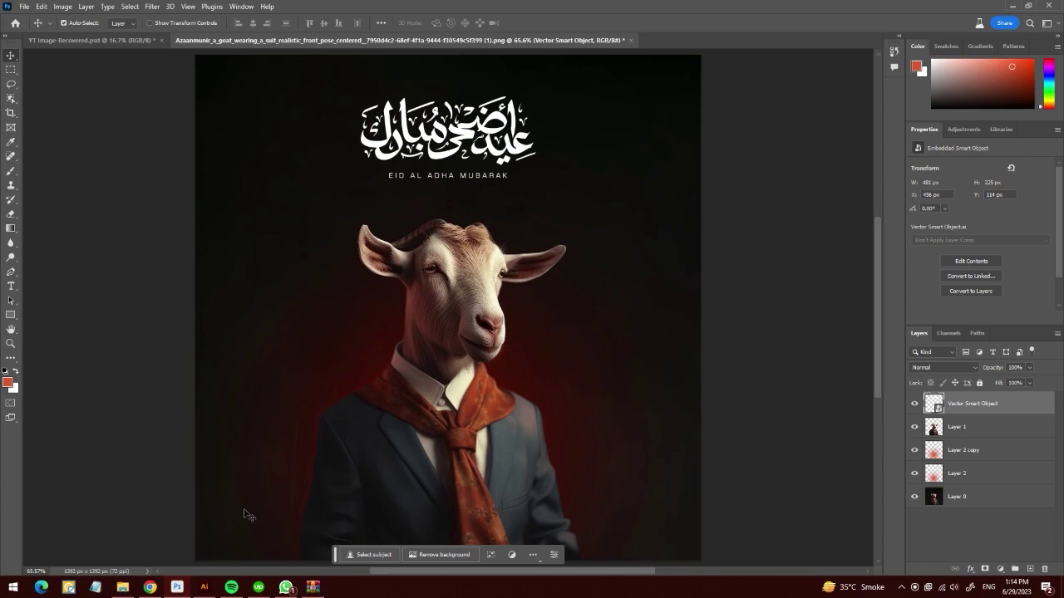
Search Google Images for 'arabic calligraphy background' in a new browser tab.
left_click(150, 586)
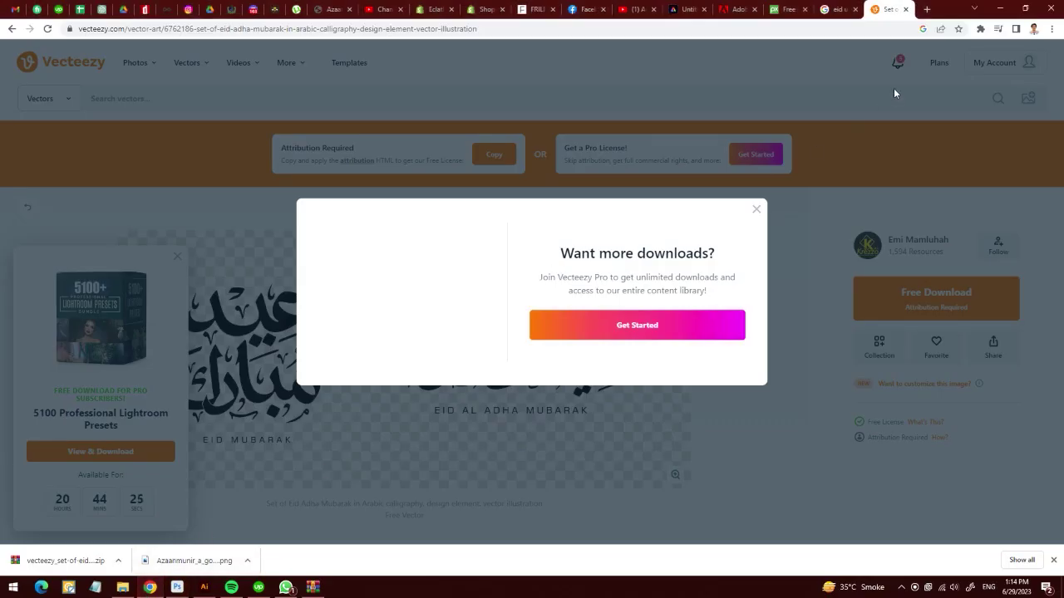
left_click(929, 12)
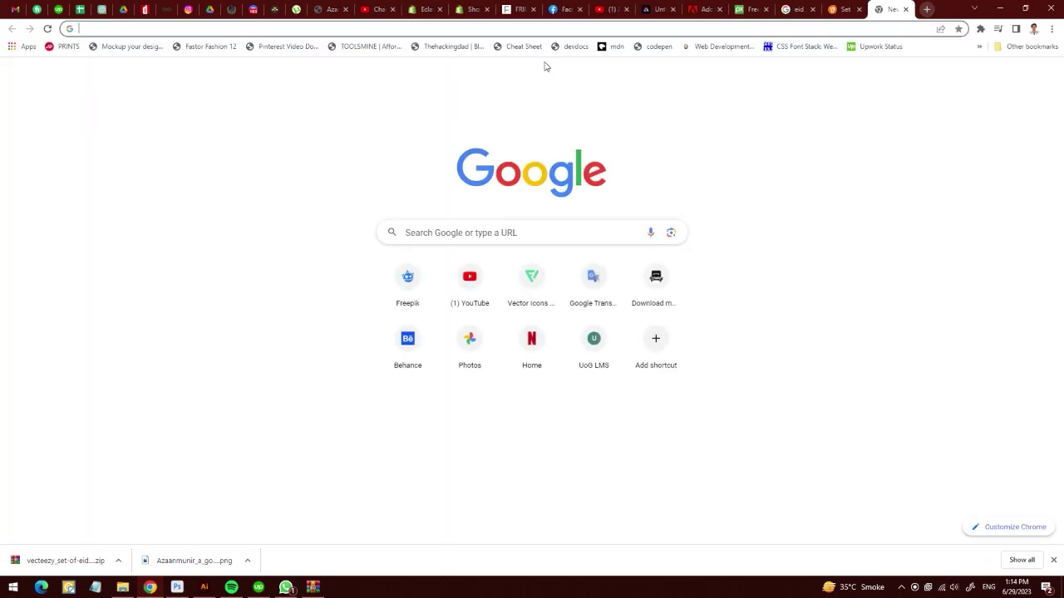
left_click(560, 29)
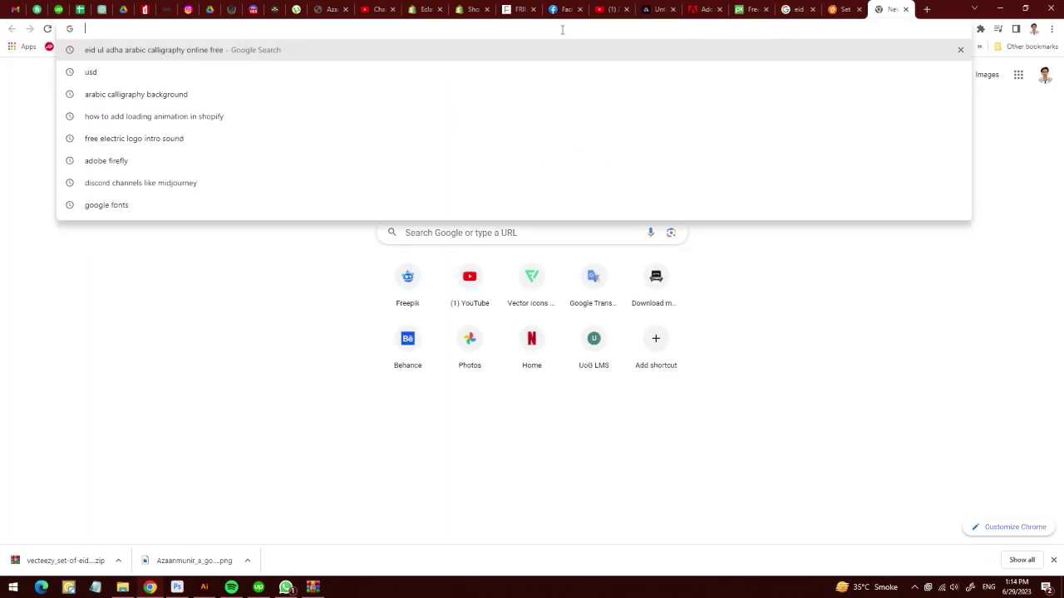
type("ara")
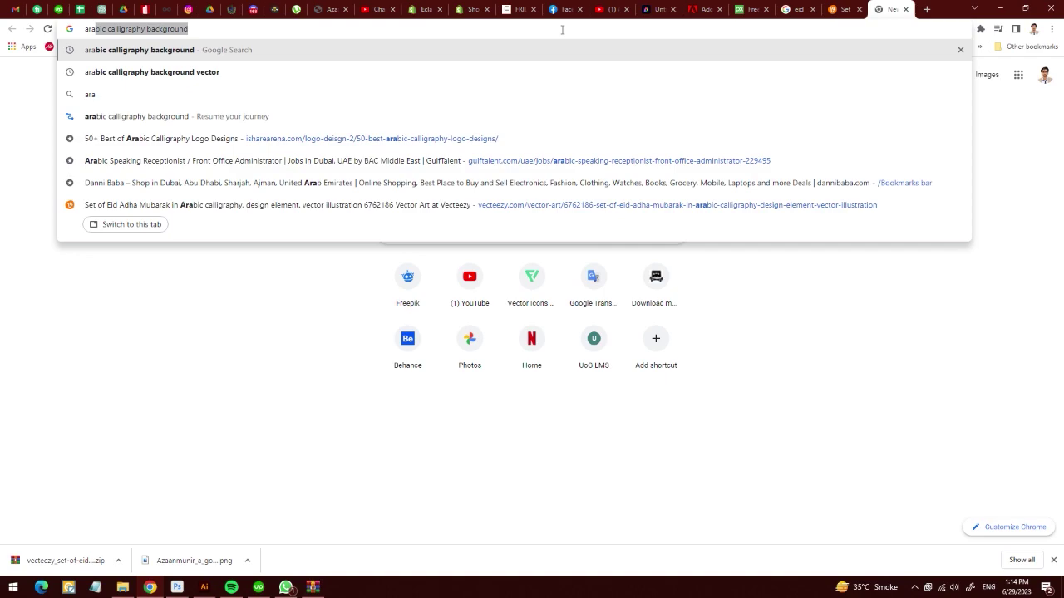
key("Return")
left_click(148, 100)
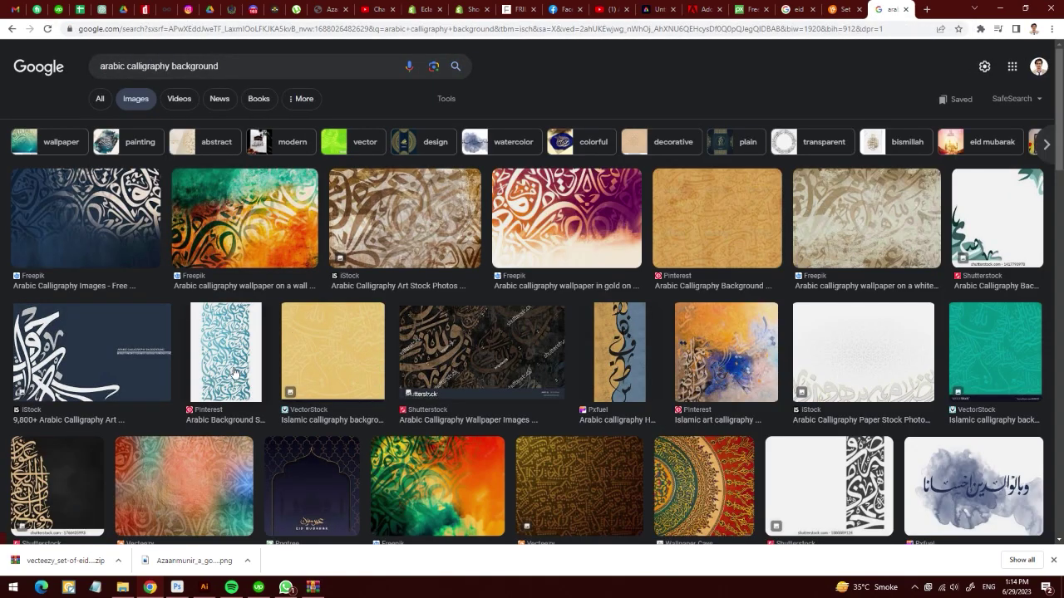
Preview several calligraphy background results, including a black calligraphy pattern sticker.
left_click(234, 372)
scroll(828, 355, "down", 2)
scroll(829, 355, "down", 2)
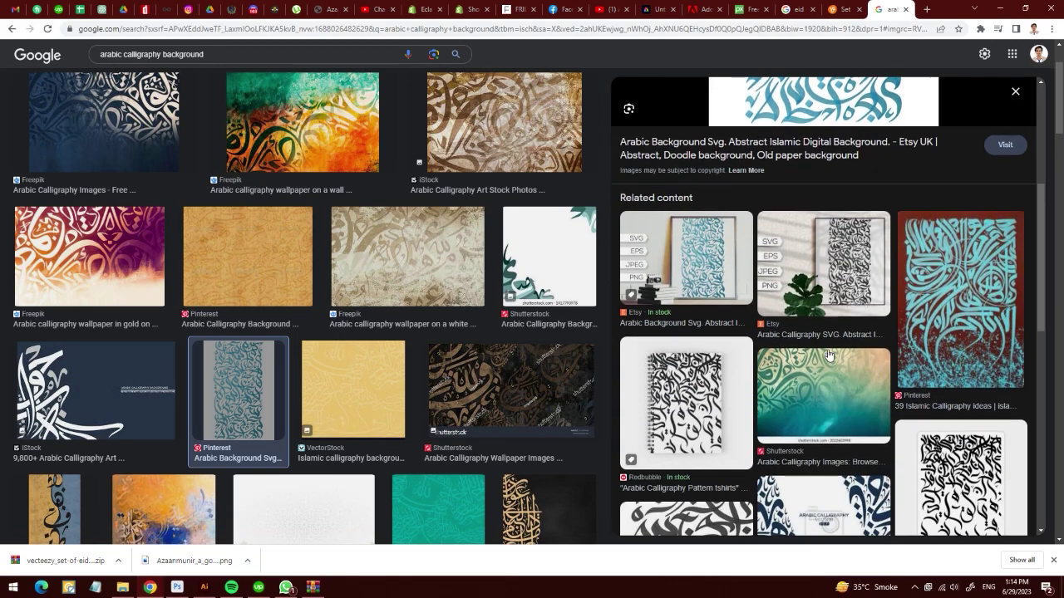
scroll(829, 355, "down", 1)
left_click(968, 420)
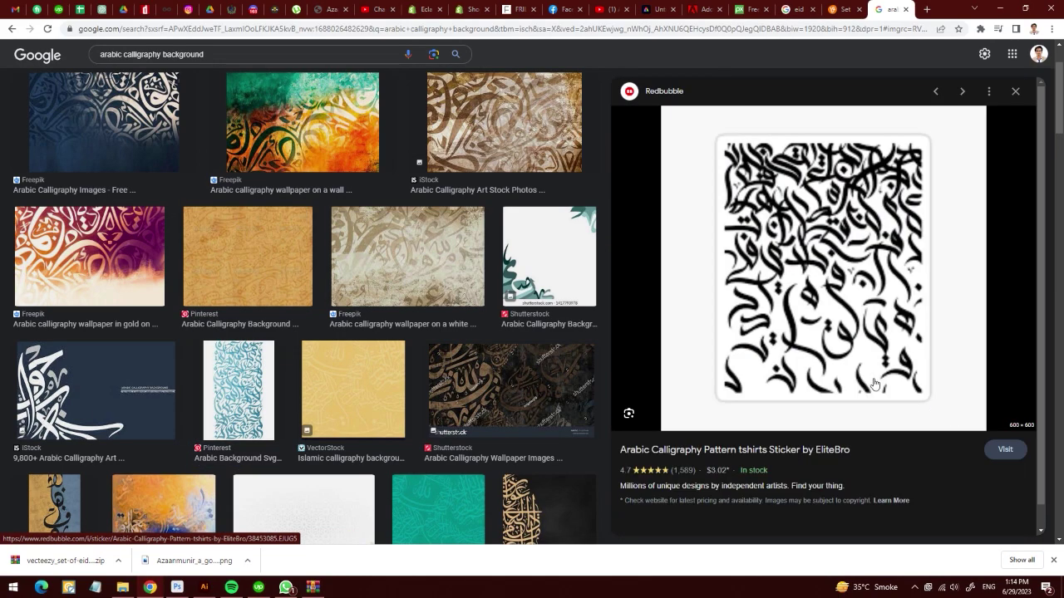
scroll(873, 384, "down", 3)
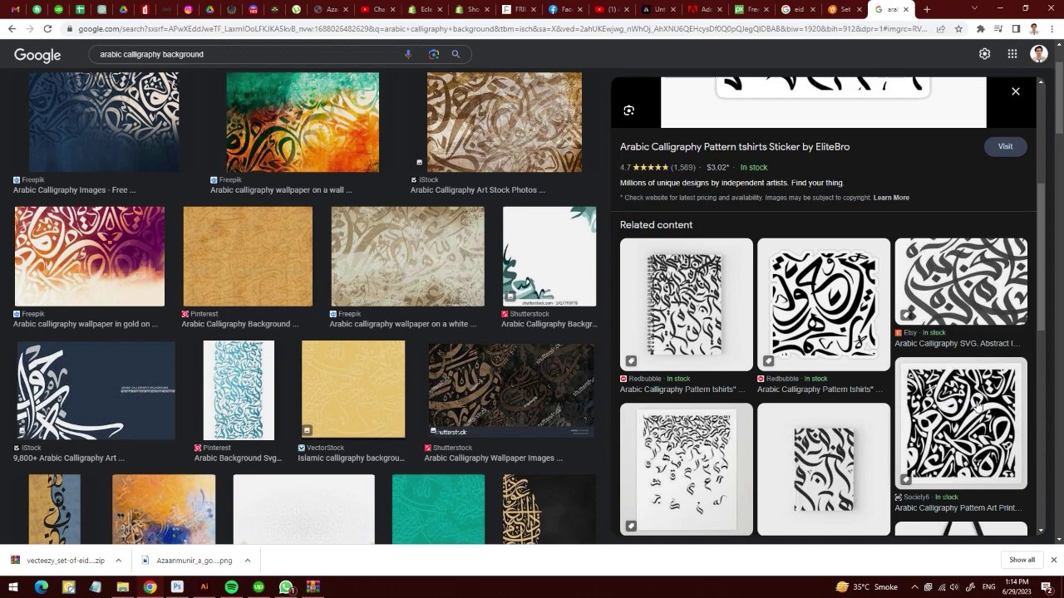
scroll(977, 407, "down", 3)
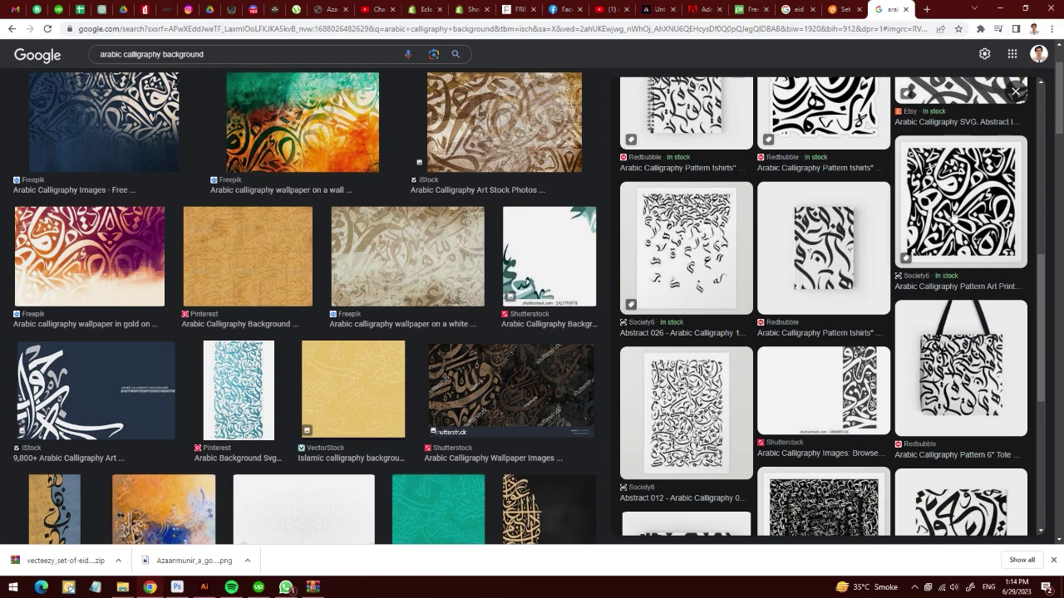
scroll(952, 214, "down", 2)
scroll(945, 212, "down", 1)
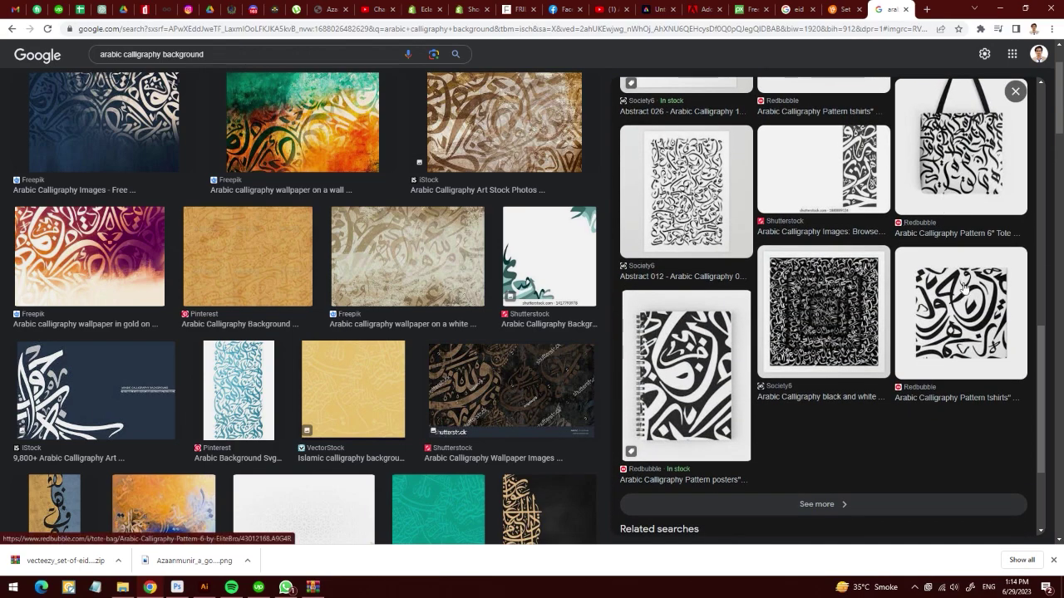
Save the black-and-white calligraphy pattern image as a JPG.
left_click(942, 332)
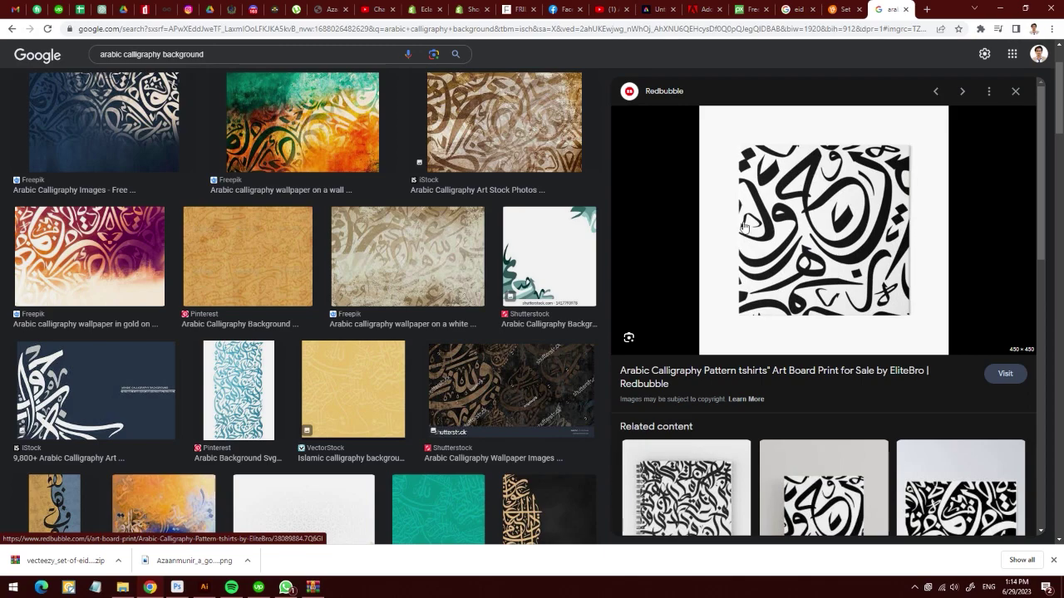
scroll(802, 235, "down", 3)
scroll(810, 236, "up", 3)
right_click(808, 230)
left_click(849, 347)
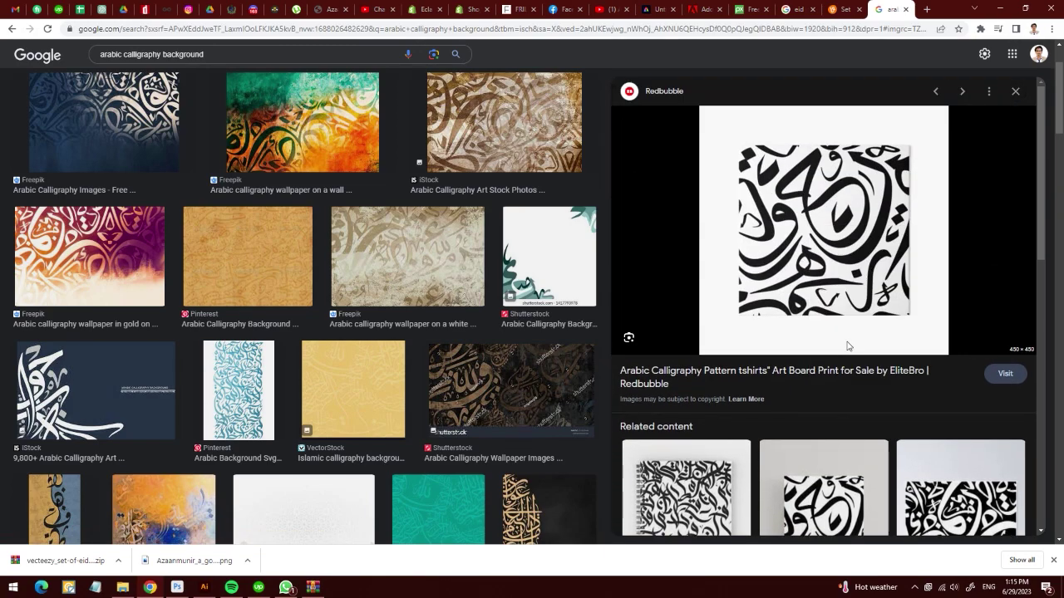
key("Return")
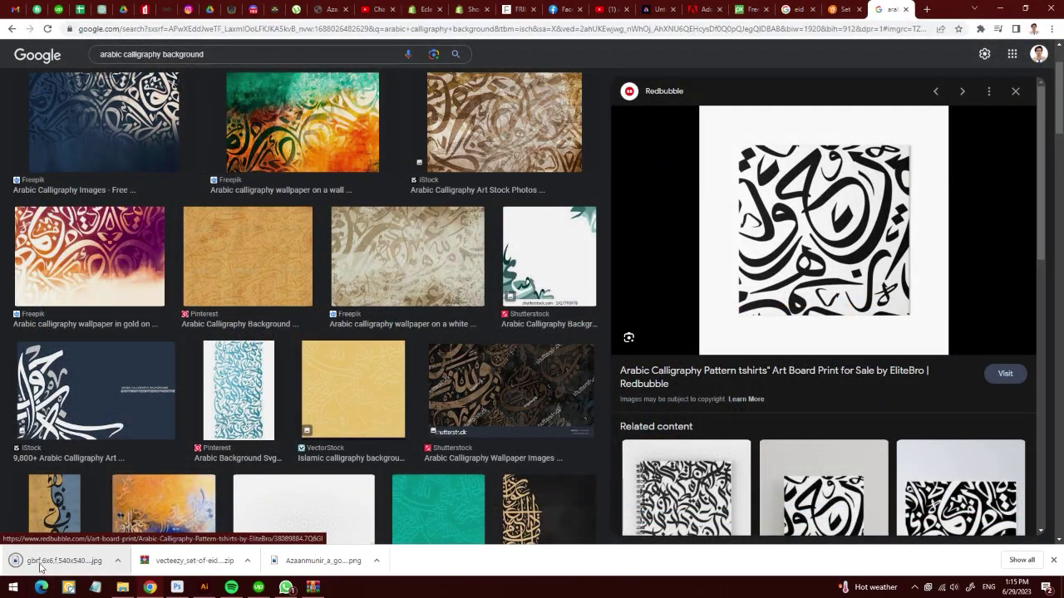
Open the calligraphy pattern in Illustrator and Image Trace it: Threshold 159, path fidelity 69%, Ignore White.
left_click(203, 586)
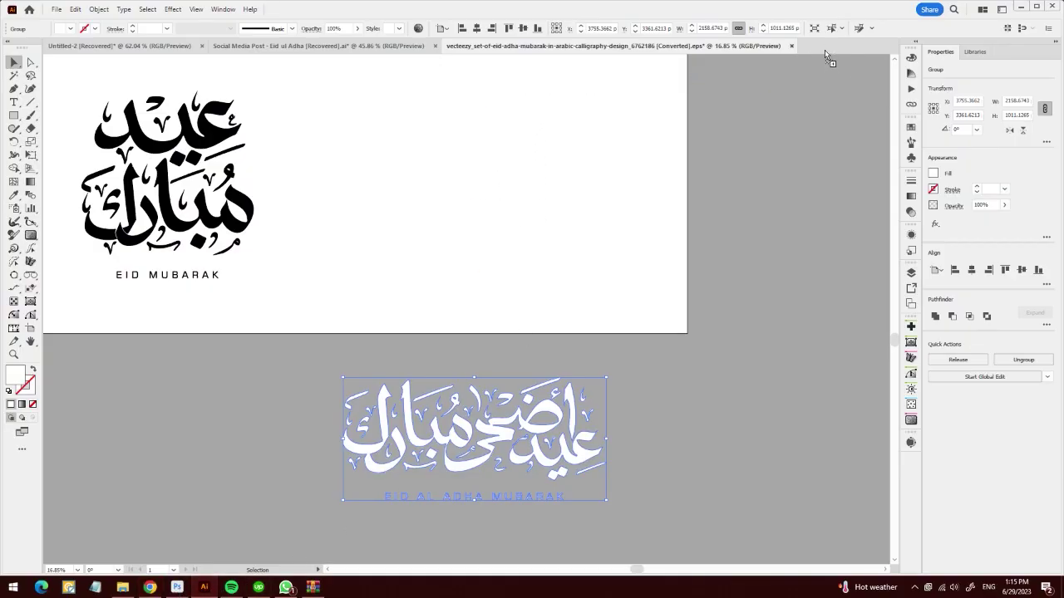
left_click_drag(827, 56, 823, 50)
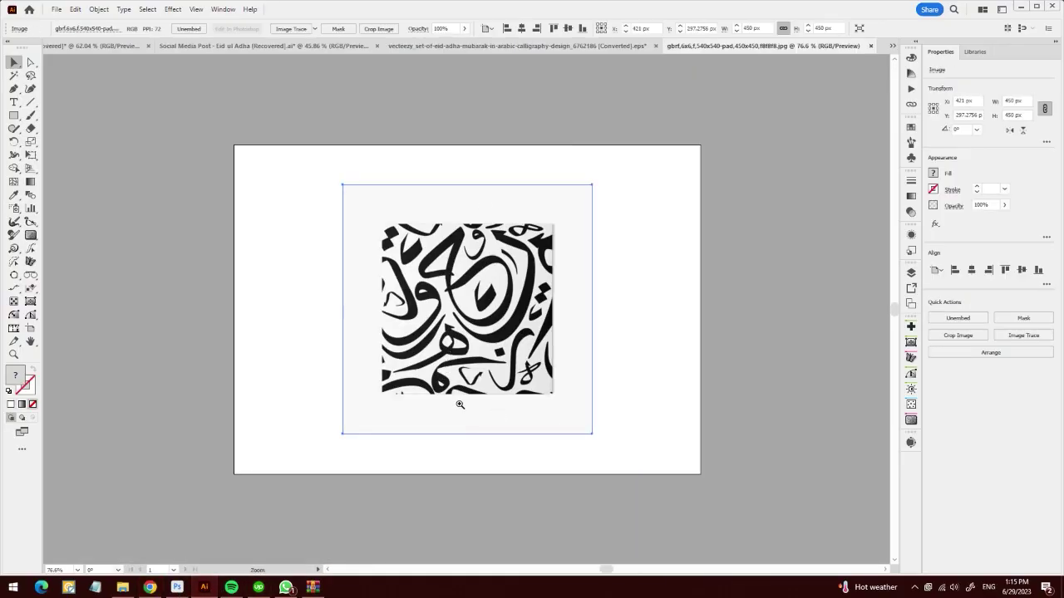
scroll(459, 405, "up", 2)
scroll(377, 422, "up", 1)
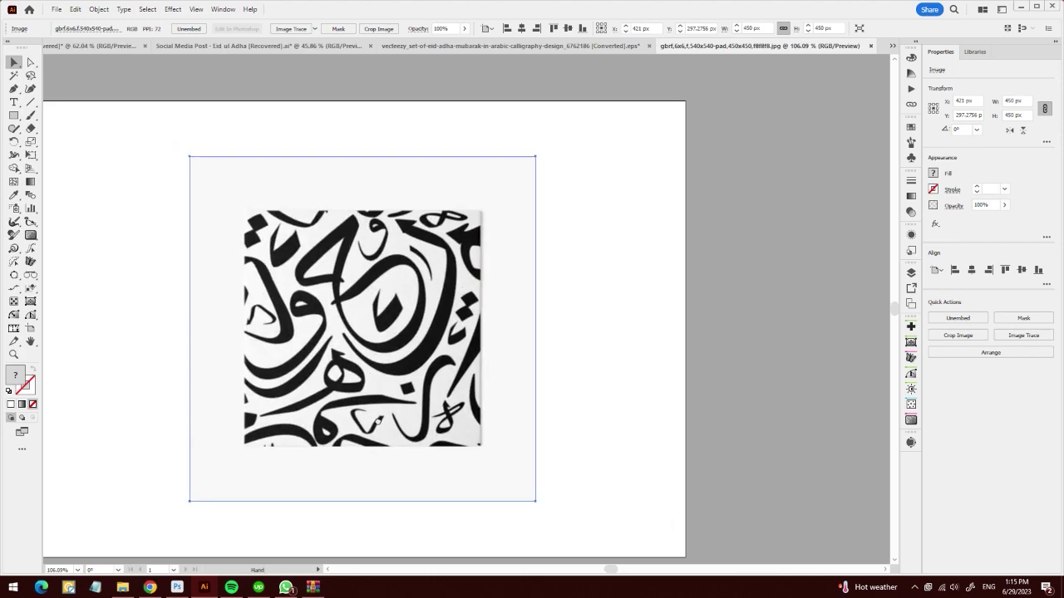
left_click(291, 29)
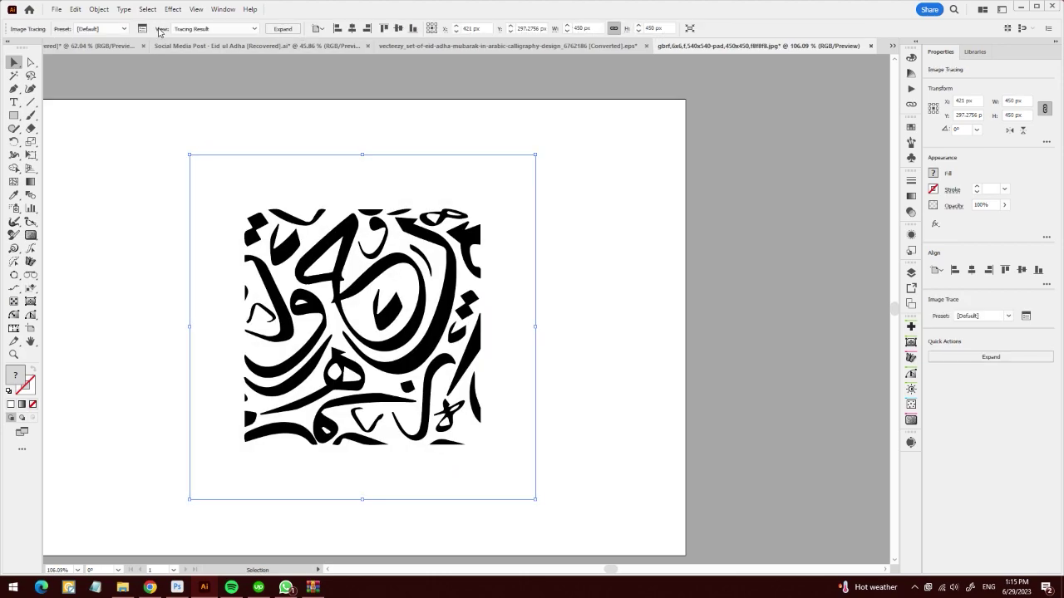
left_click(143, 29)
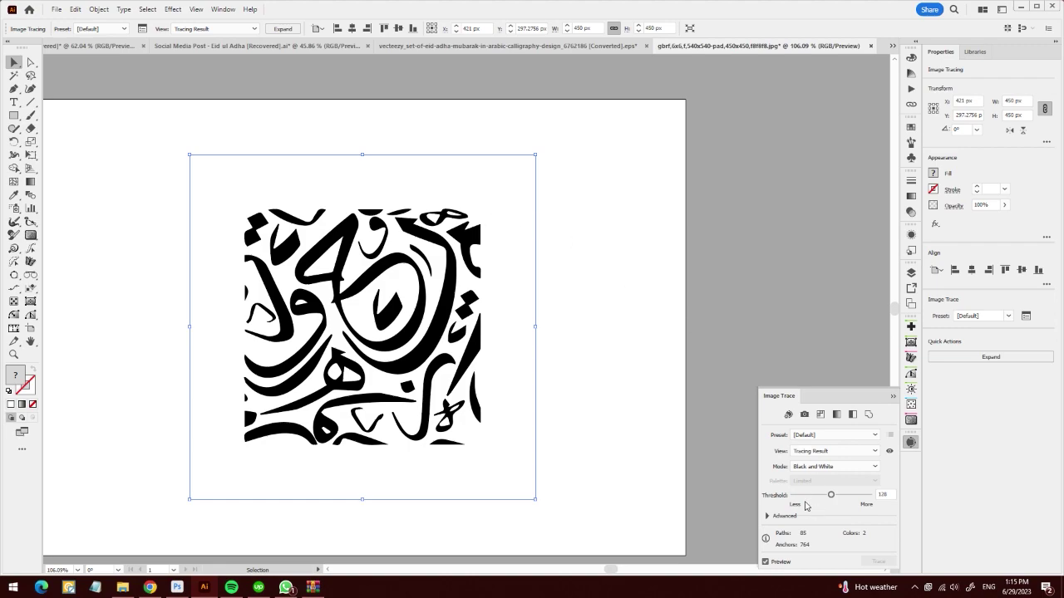
left_click(768, 516)
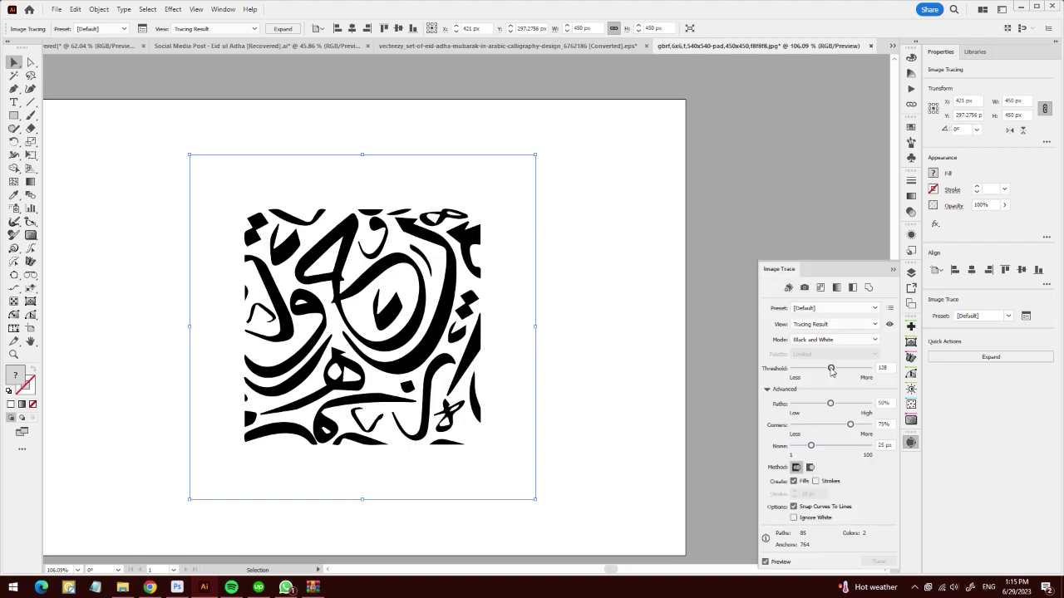
left_click_drag(838, 368, 840, 368)
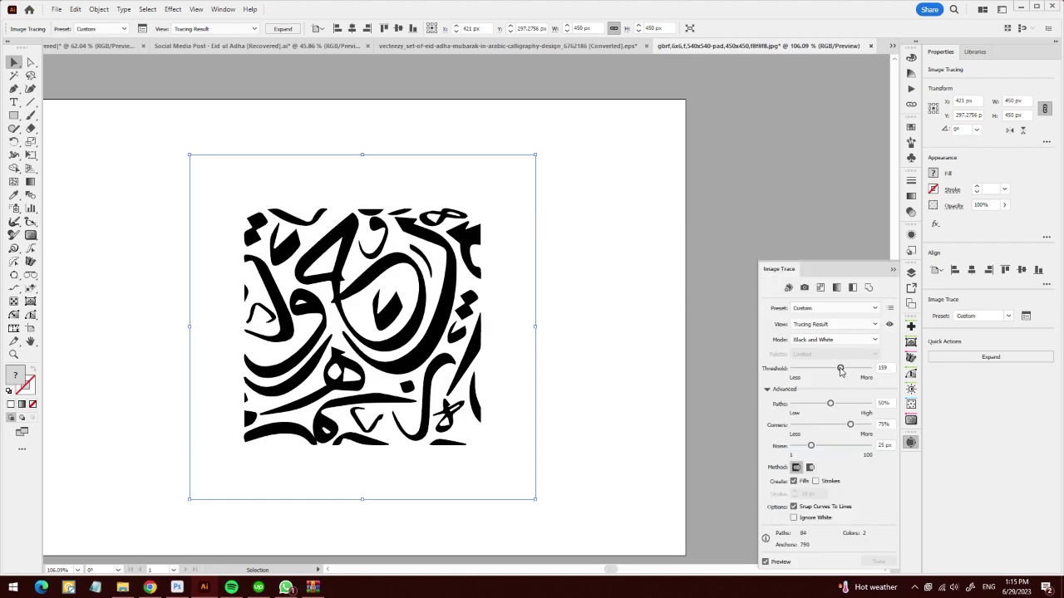
left_click_drag(830, 404, 845, 405)
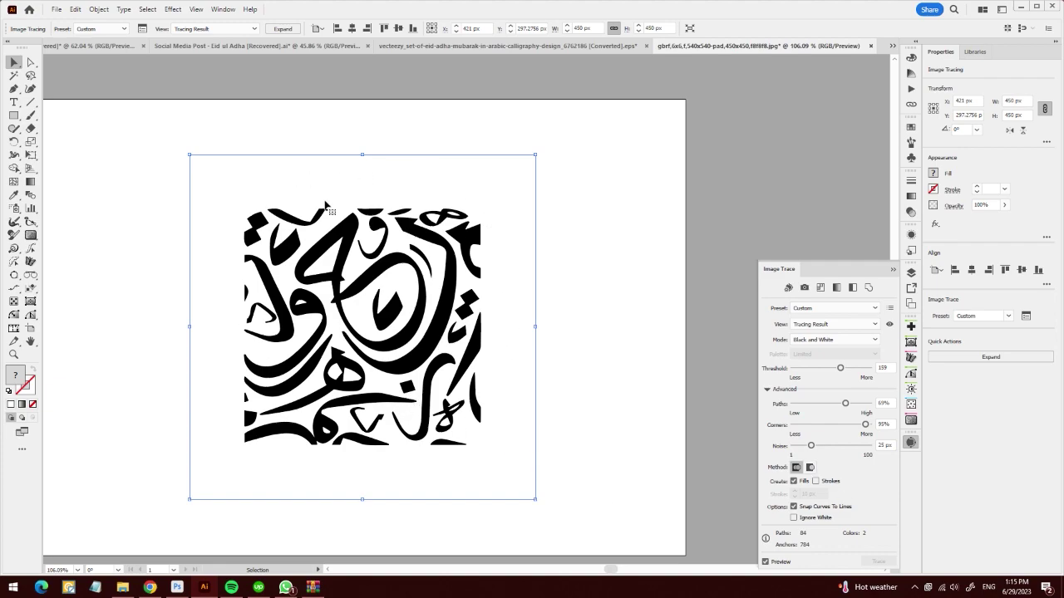
left_click(794, 517)
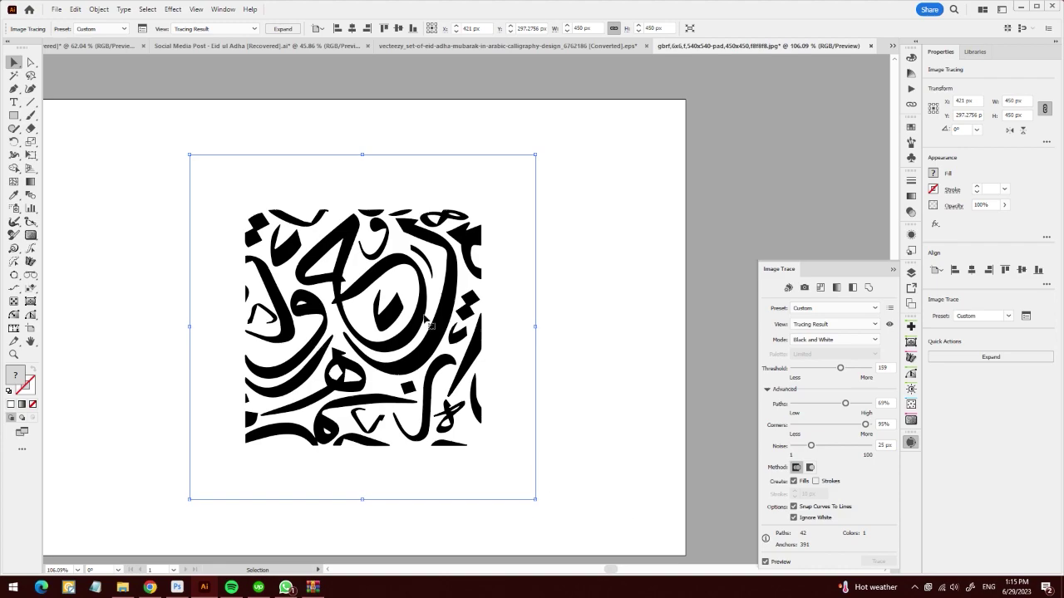
Expand the traced calligraphy, fill it white with the Eyedropper, and copy it.
left_click(281, 30)
scroll(487, 404, "down", 3)
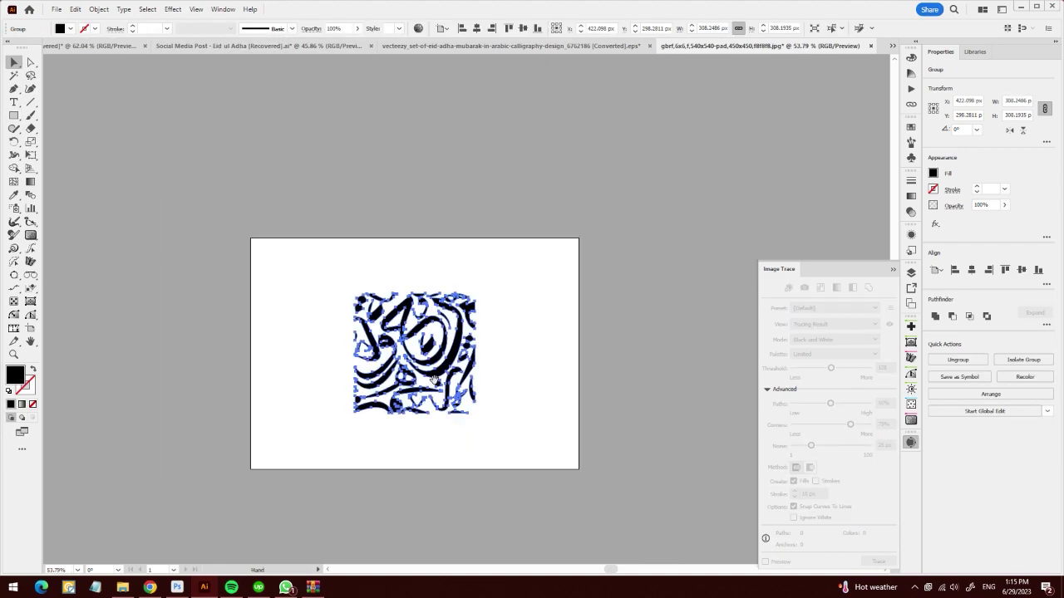
left_click_drag(328, 399, 593, 390)
left_click(690, 452)
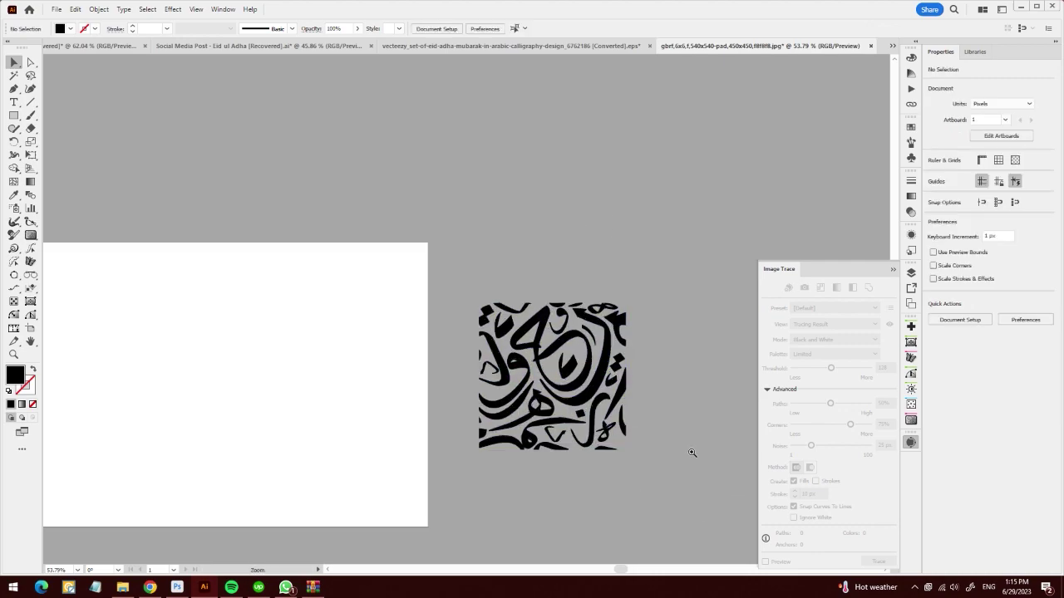
scroll(691, 452, "up", 5, "alt")
left_click(557, 376)
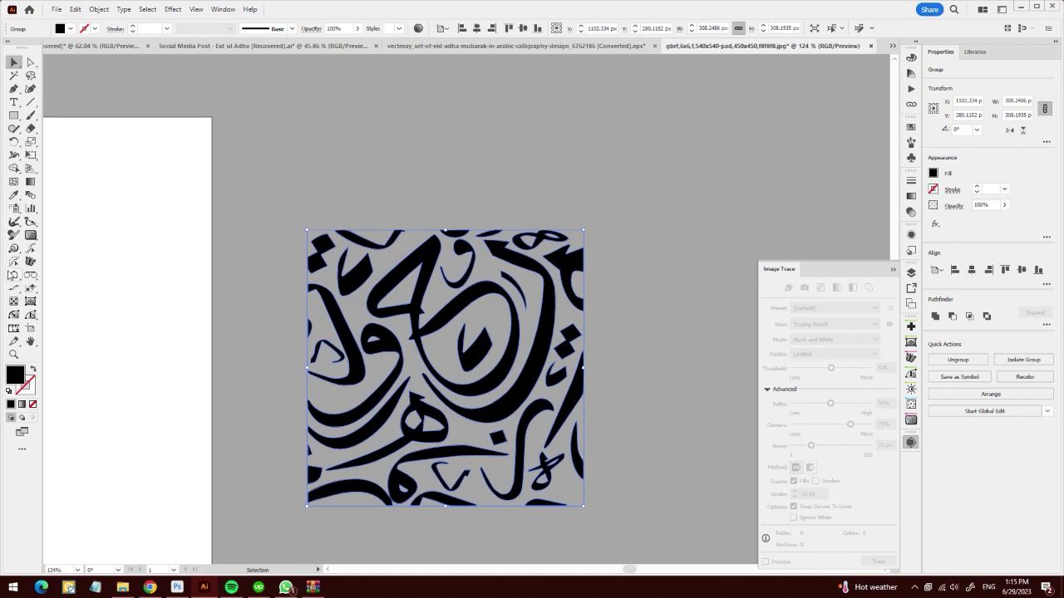
left_click(13, 196)
left_click(159, 211)
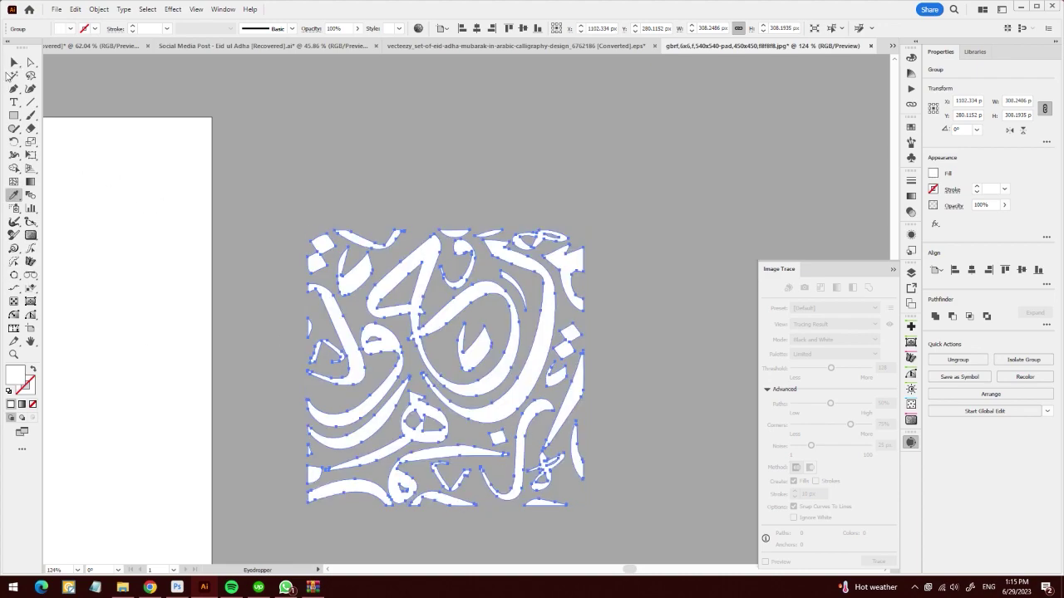
left_click(14, 63)
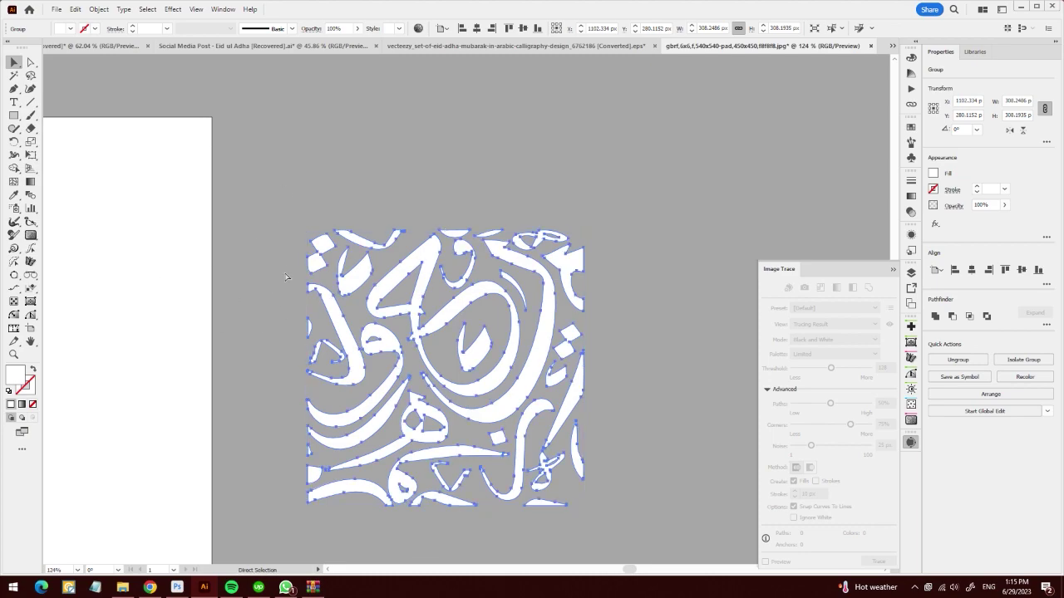
key("ctrl+c")
left_click(178, 589)
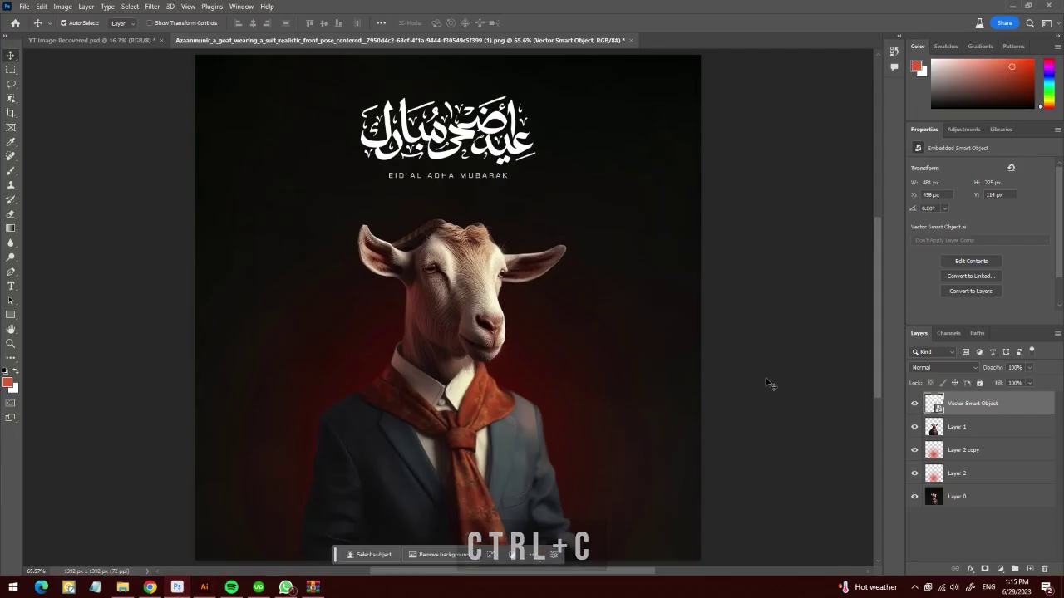
Paste the calligraphy above Layer 0 as a Smart Object scaled to cover the canvas.
left_click(661, 254)
key("ctrl+v")
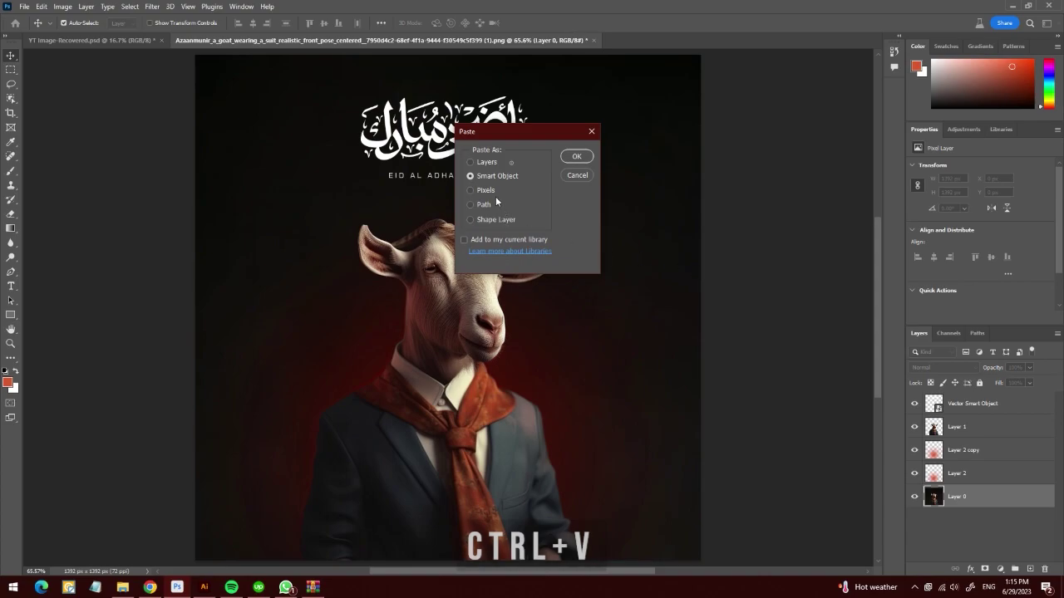
left_click(575, 156)
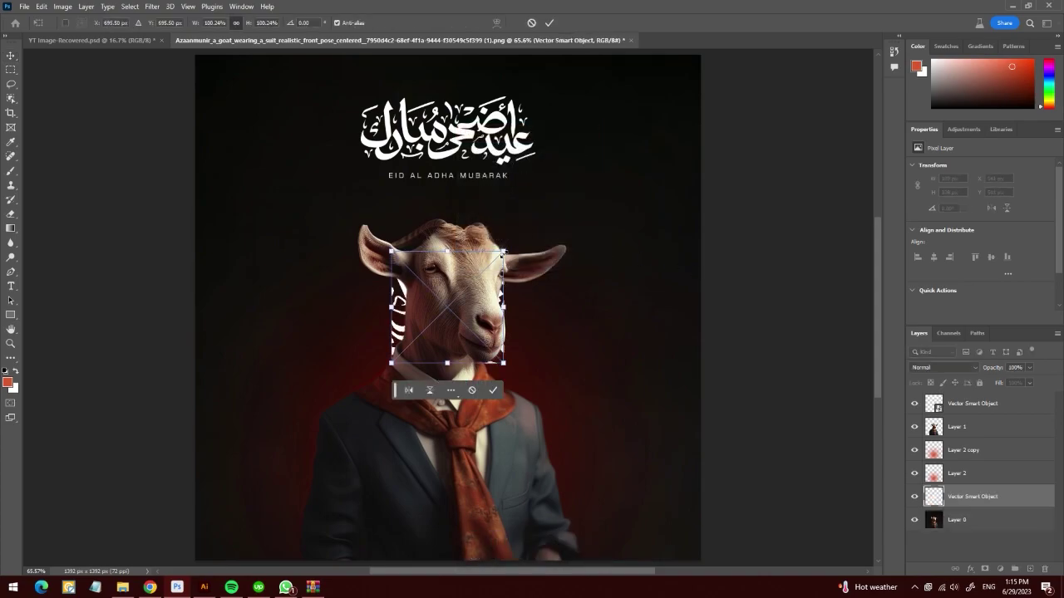
left_click_drag(504, 251, 677, 66)
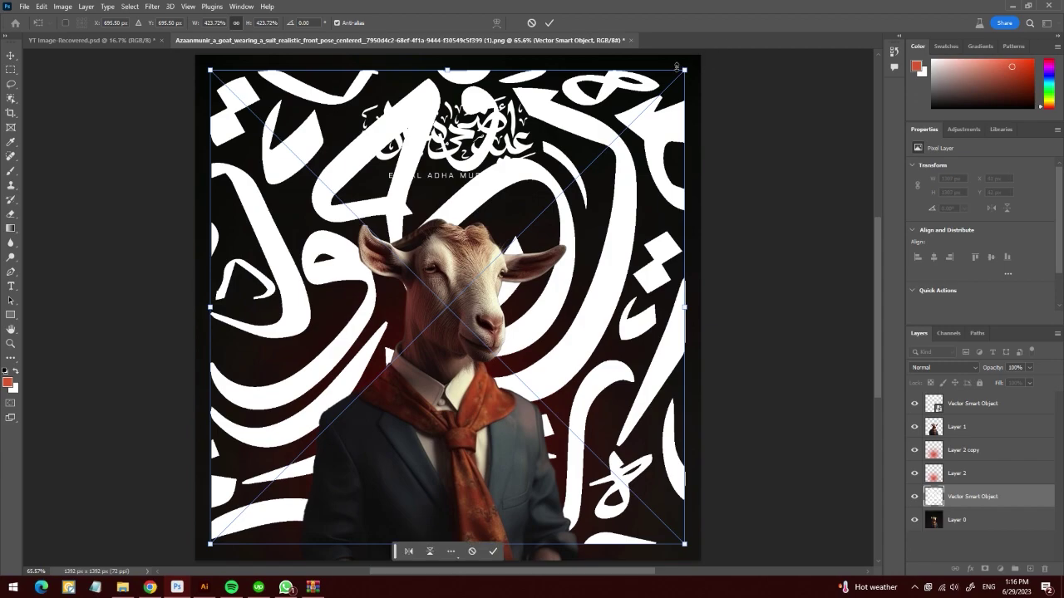
key("Return")
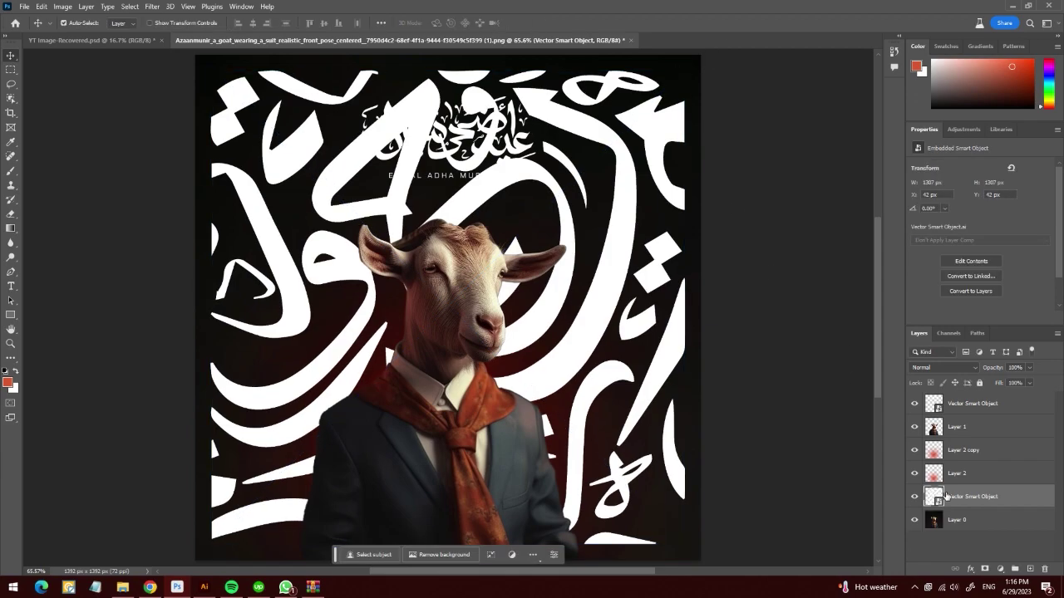
Set the calligraphy layer to Overlay blending at 76% opacity.
scroll(539, 384, "down", 2, "alt")
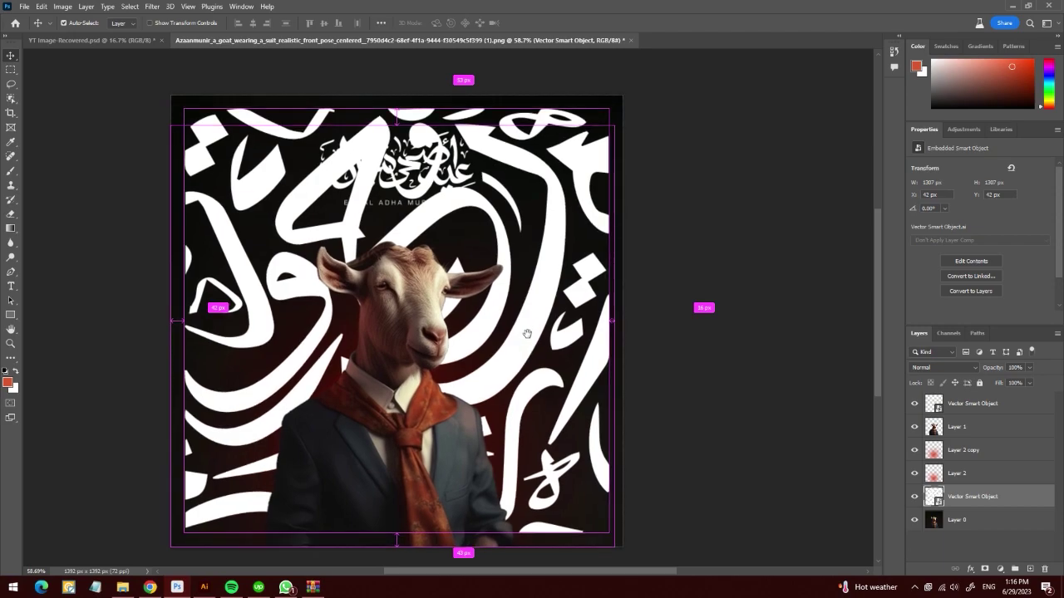
key("Up")
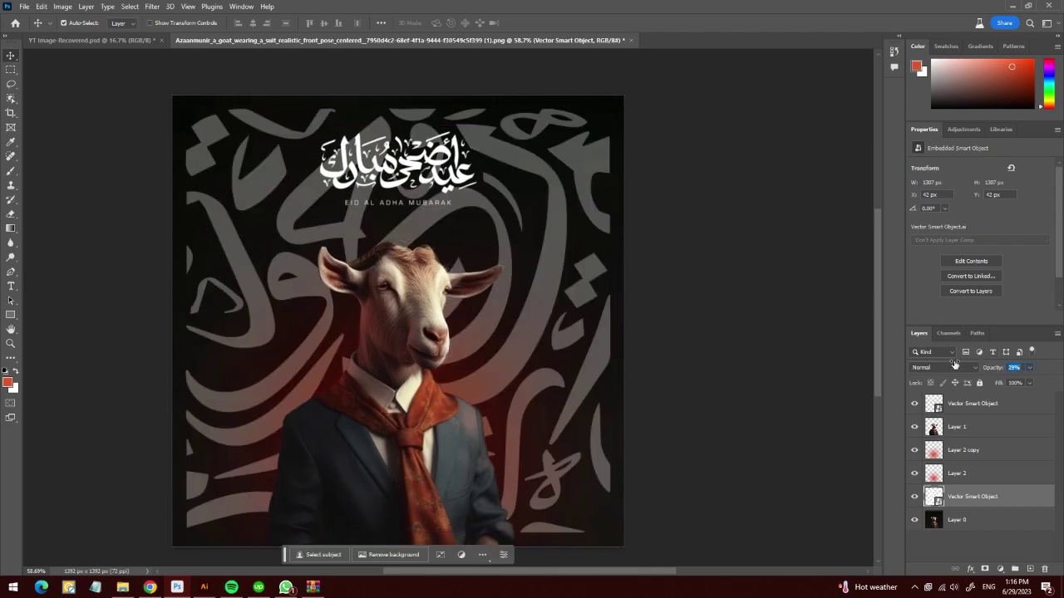
type("11")
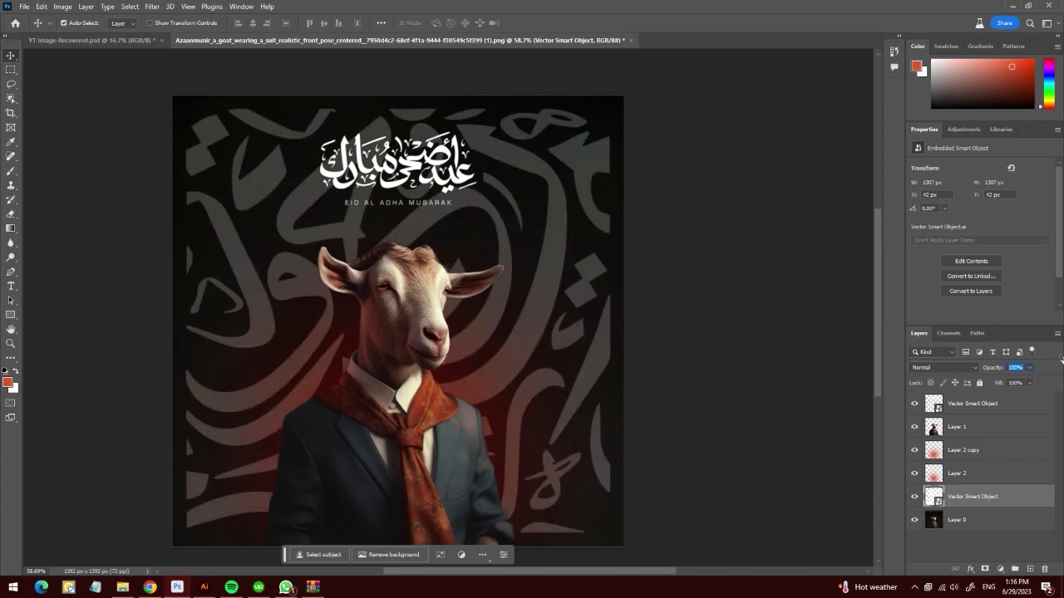
left_click(944, 368)
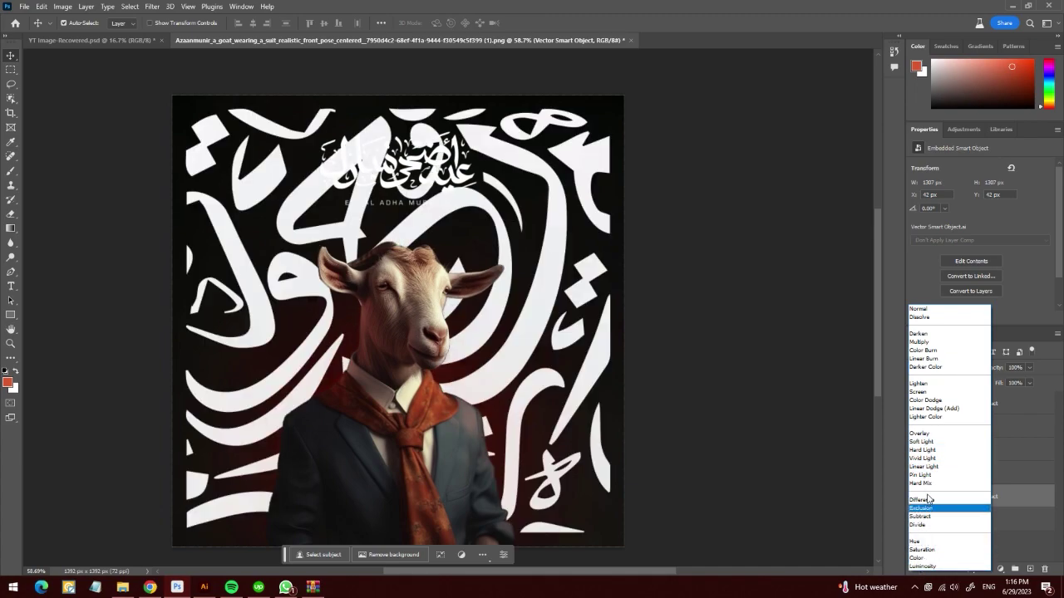
left_click(925, 435)
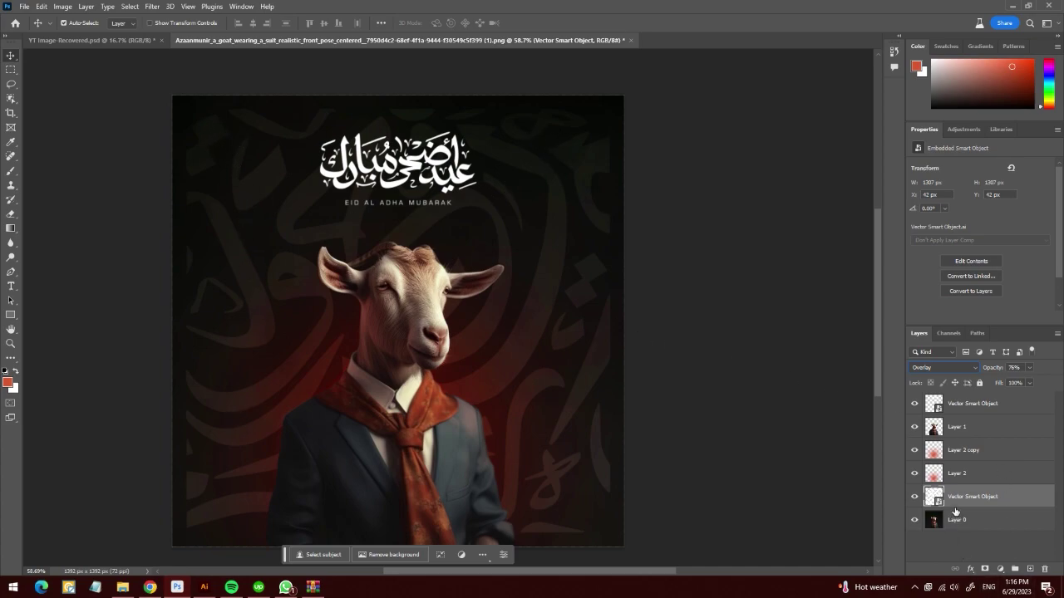
Mask the calligraphy layer with a vertical gradient that hides it near the top.
left_click(986, 570)
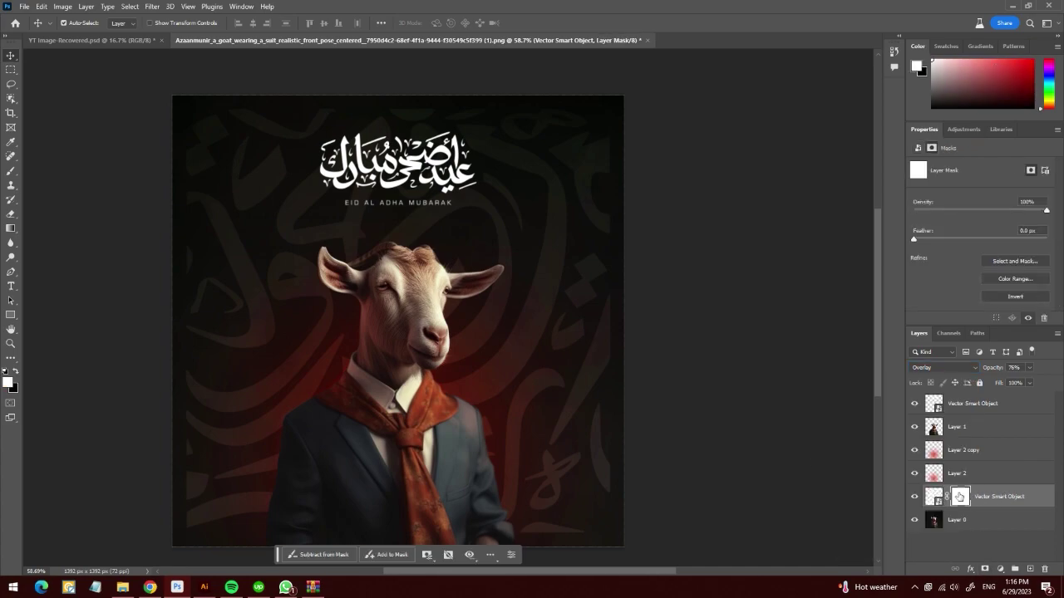
left_click(11, 229)
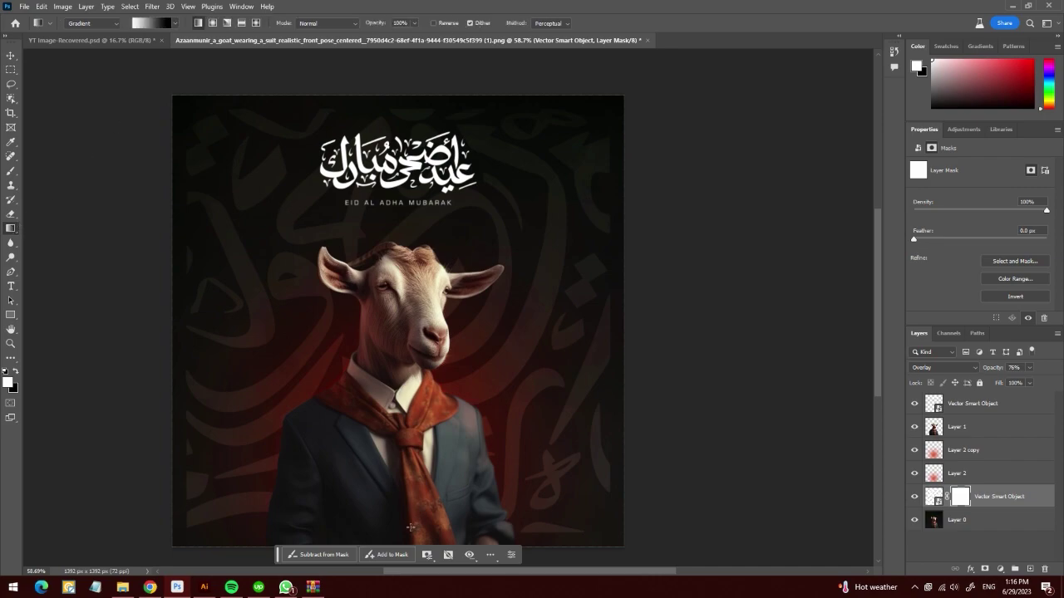
left_click_drag(410, 527, 410, 209)
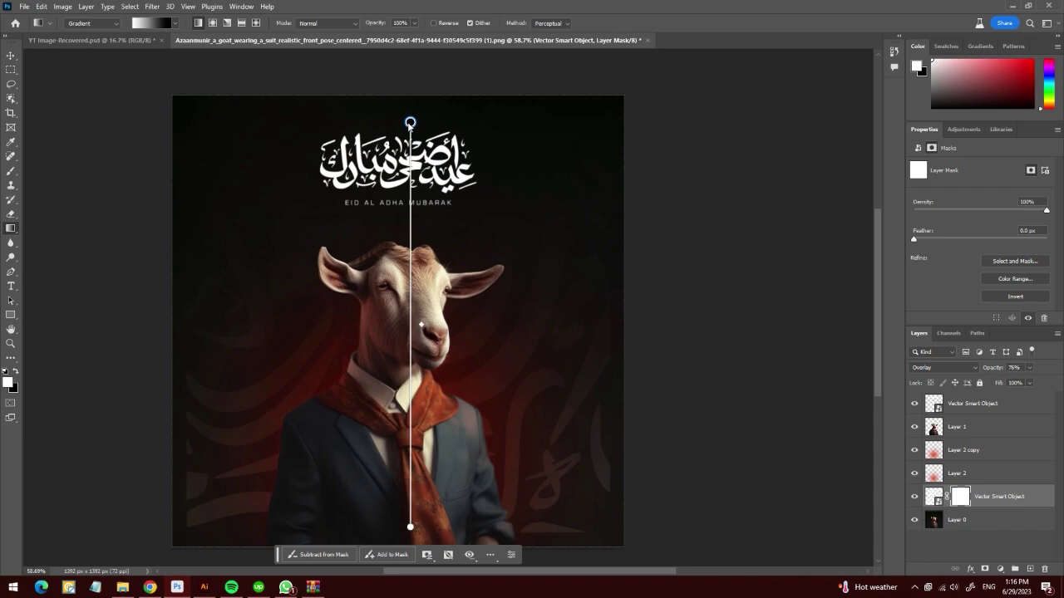
left_click(10, 54)
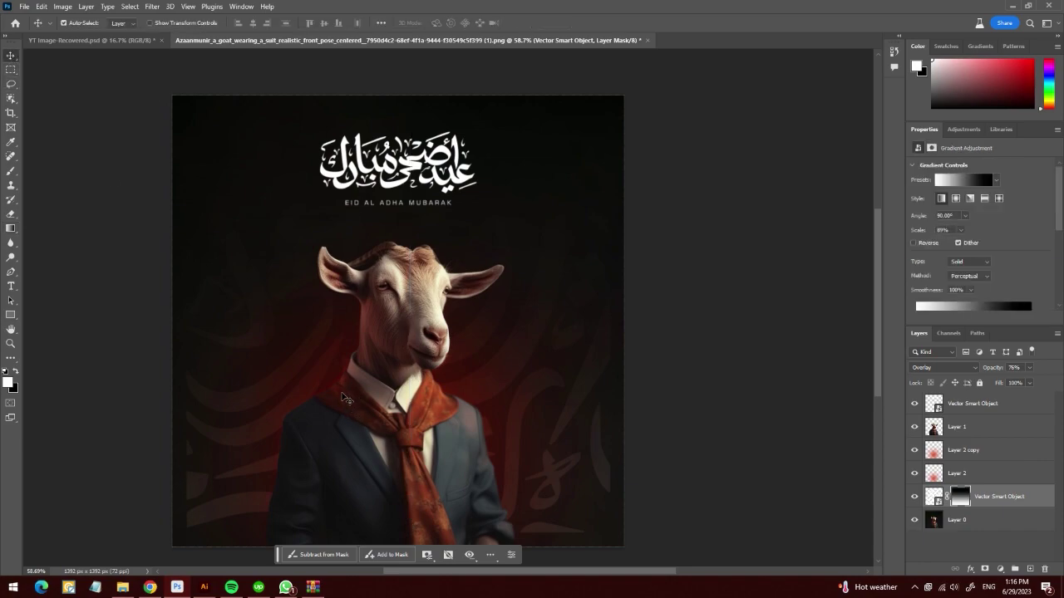
Nudge the white Arabic title slightly down and to the left.
left_click(724, 376)
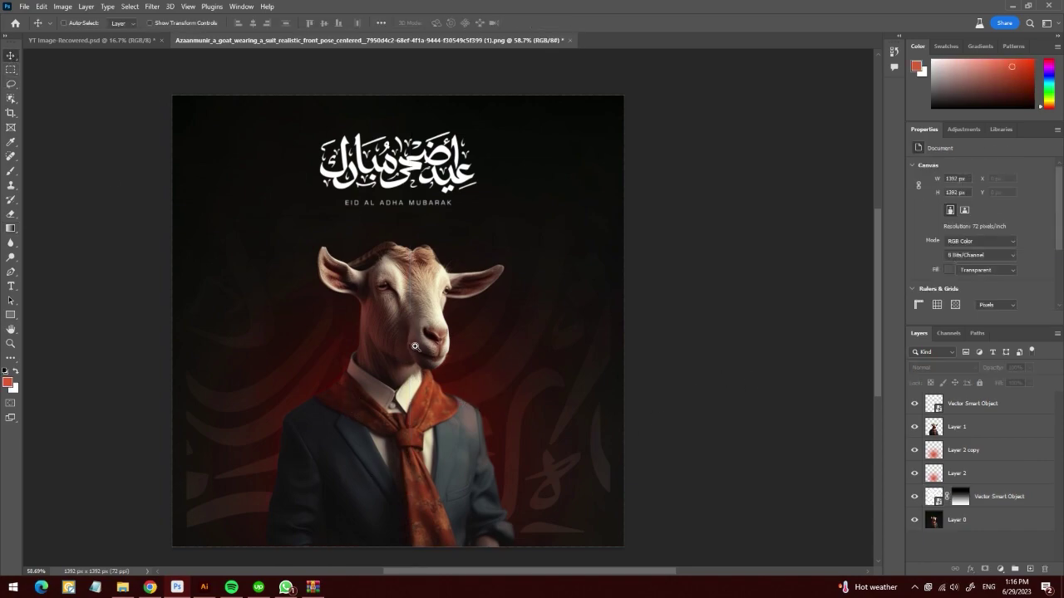
scroll(415, 347, "up", 1)
scroll(426, 305, "left", 1)
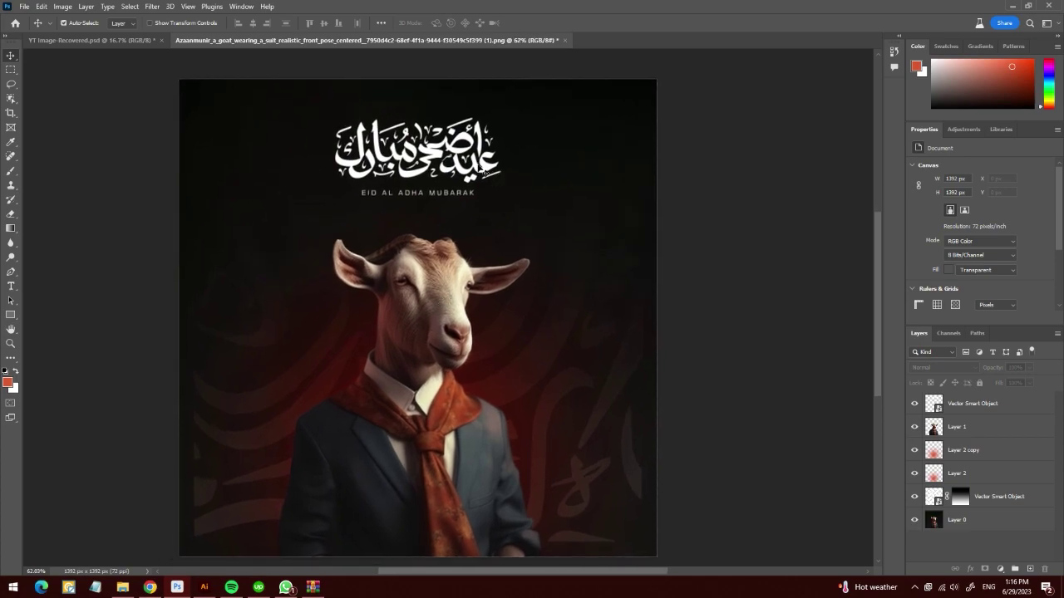
left_click_drag(483, 171, 478, 183)
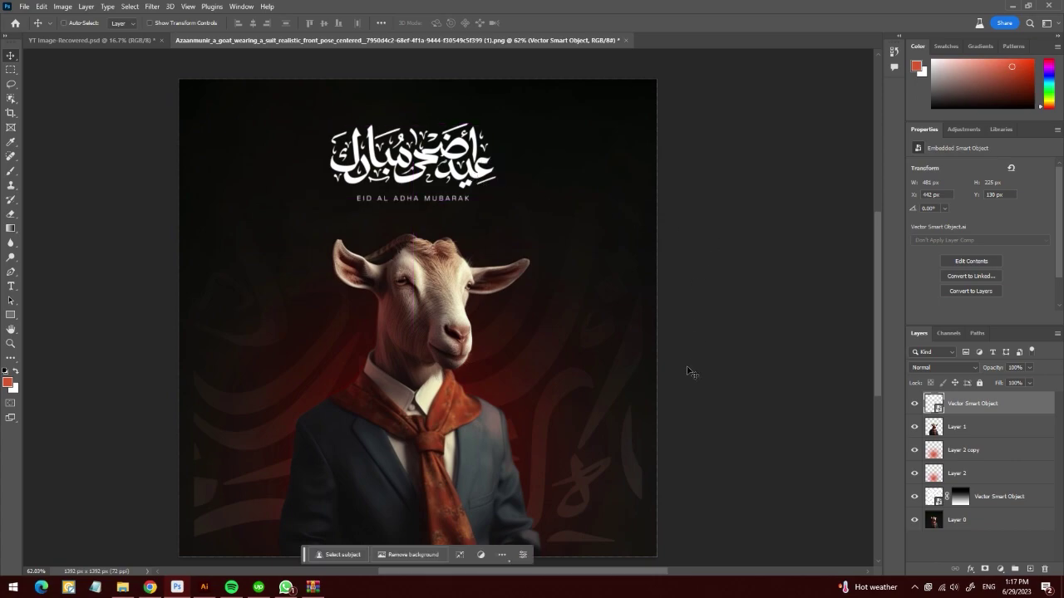
Enlarge the background calligraphy pattern layer to fill the whole canvas.
scroll(670, 330, "down", 1)
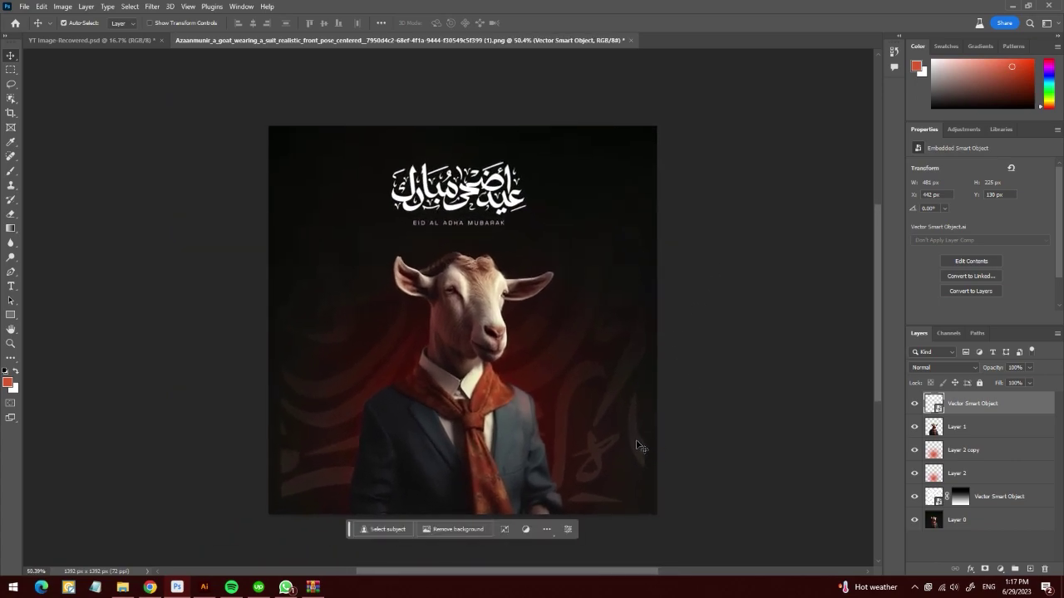
left_click(640, 447)
key("ctrl+t")
left_click_drag(645, 502, 656, 514)
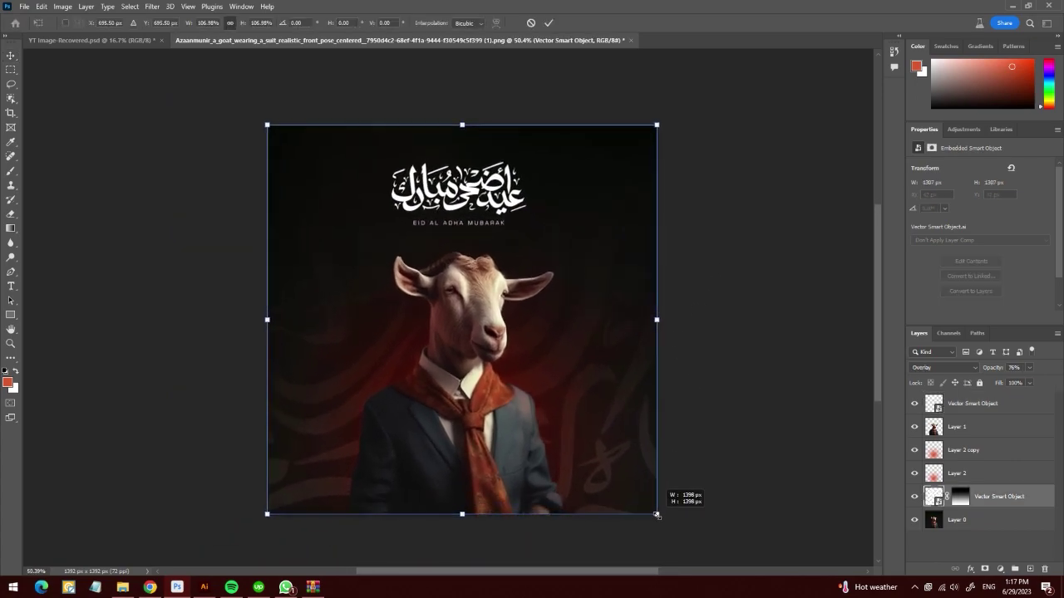
key("Return")
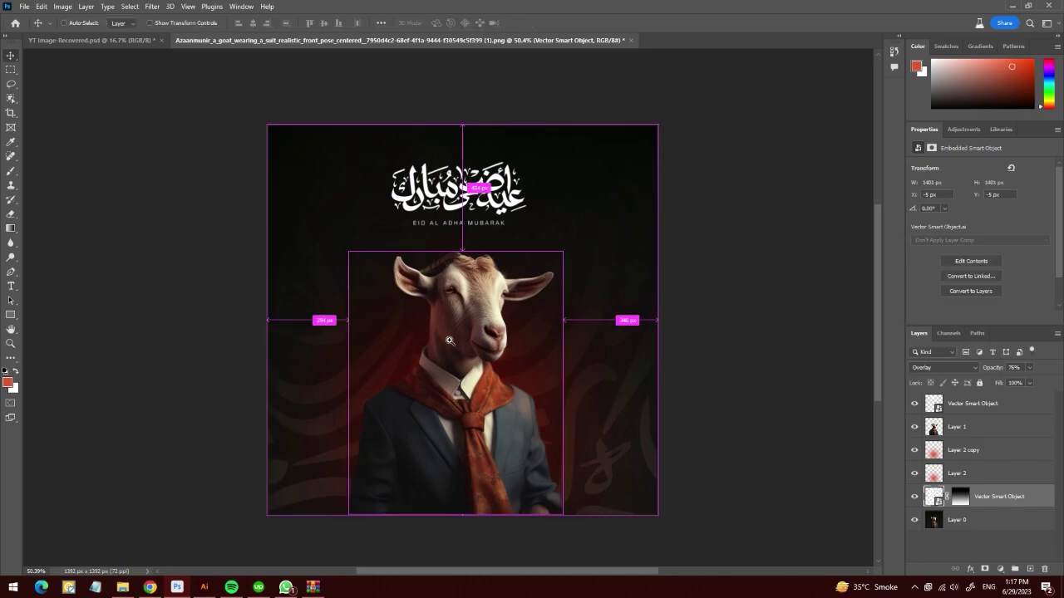
Scale the red glow layer, Layer 2 copy, up to about 109%.
scroll(449, 333, "up", 1)
left_click(528, 198)
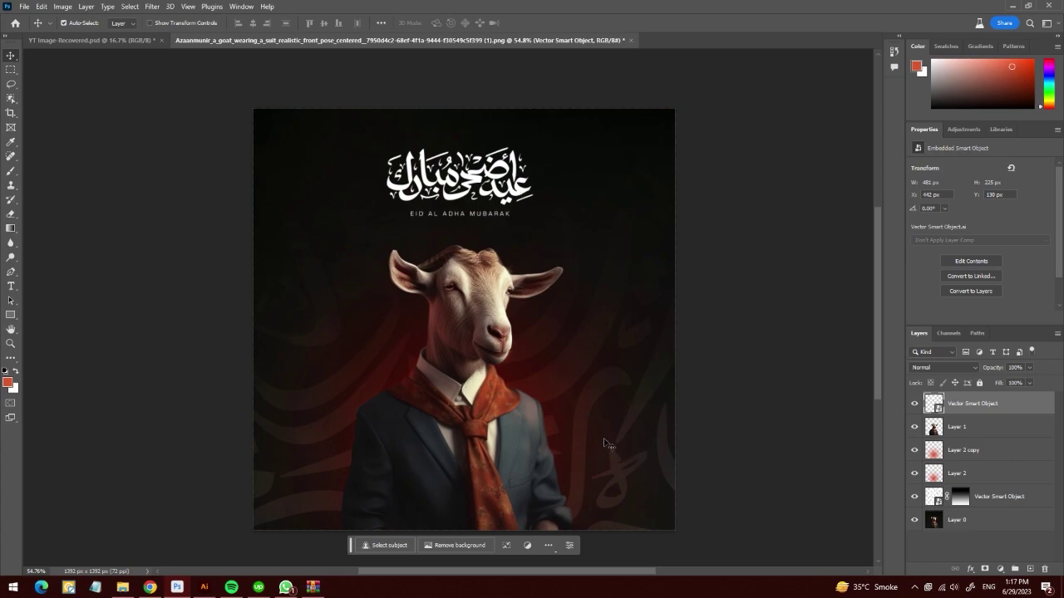
scroll(532, 392, "up", 1)
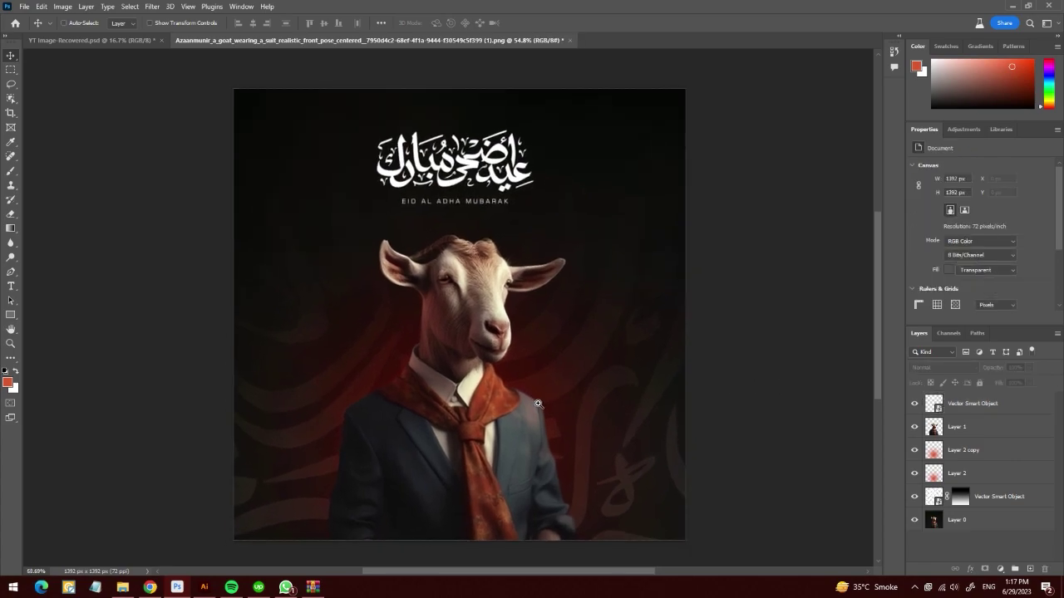
left_click(988, 459)
key("ctrl+t")
left_click_drag(676, 119, 694, 99)
key("Return")
scroll(690, 100, "up", 2)
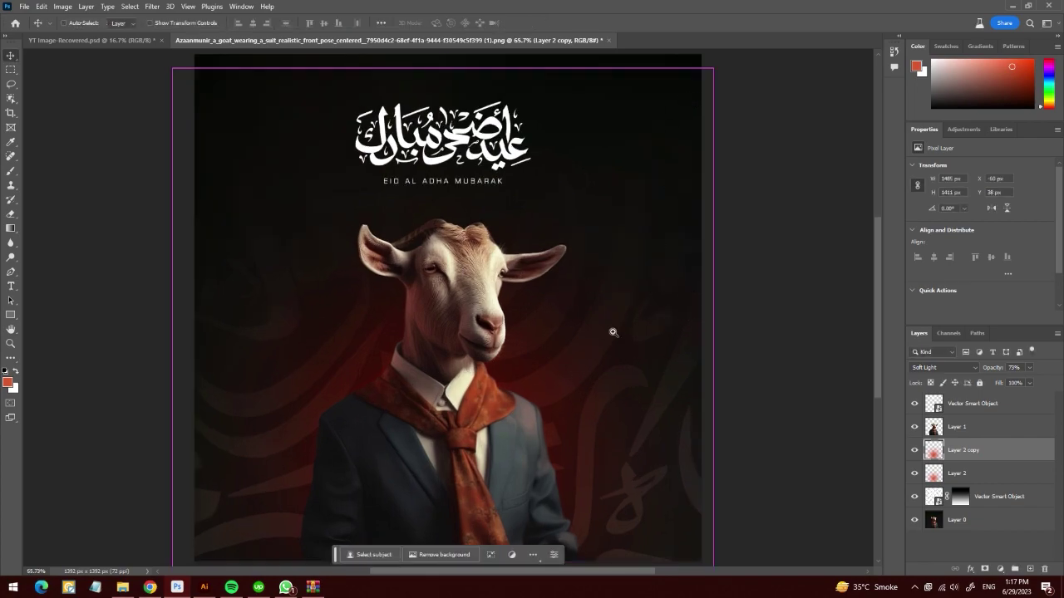
scroll(578, 320, "down", 2)
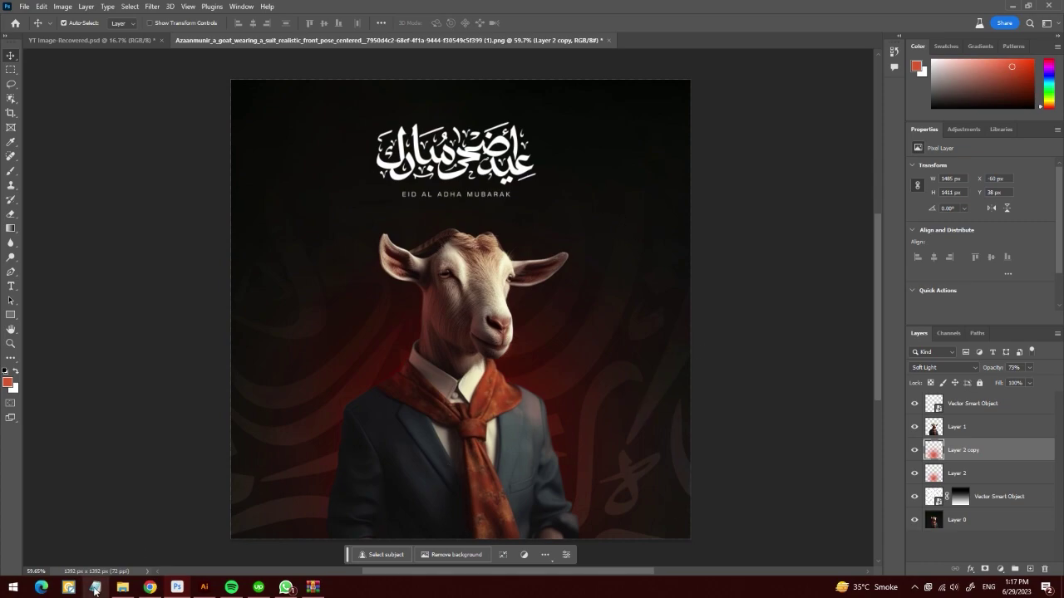
Search Google Images for cloud PNGs in a new Chrome tab.
left_click(150, 587)
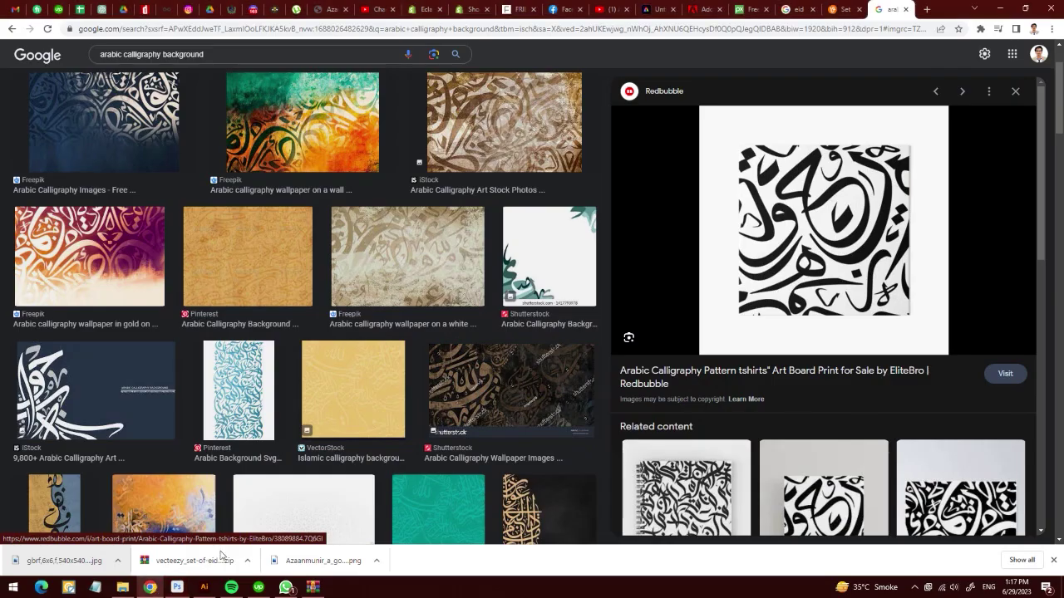
left_click(925, 6)
left_click(891, 29)
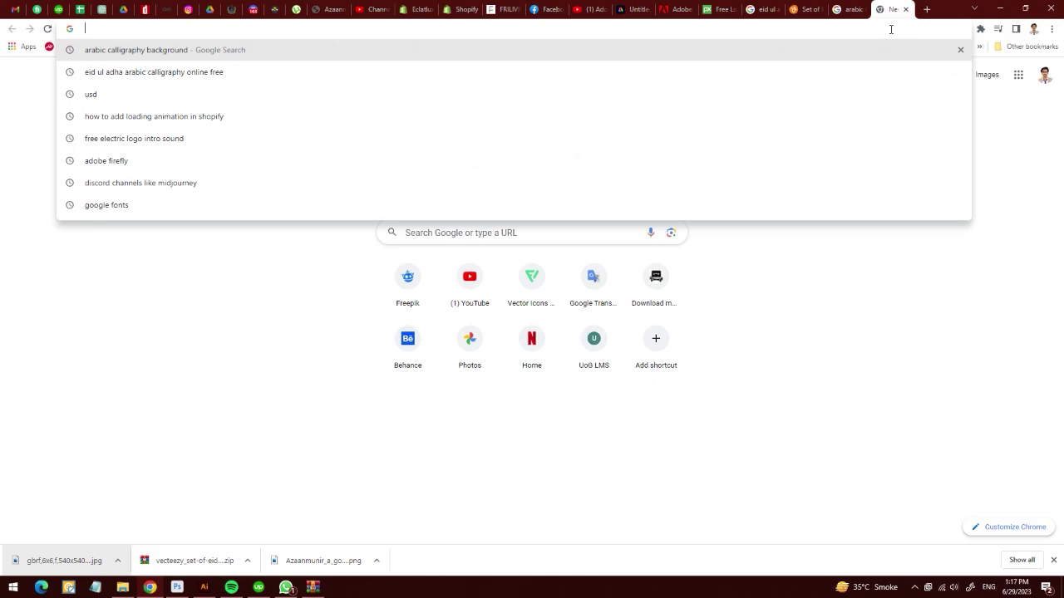
type("clo")
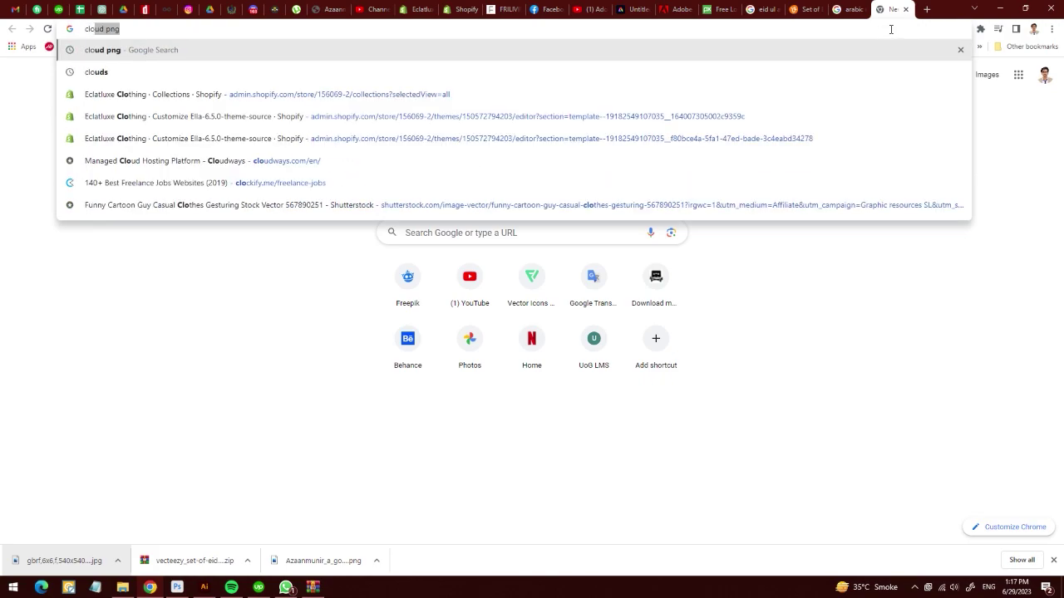
key("Return")
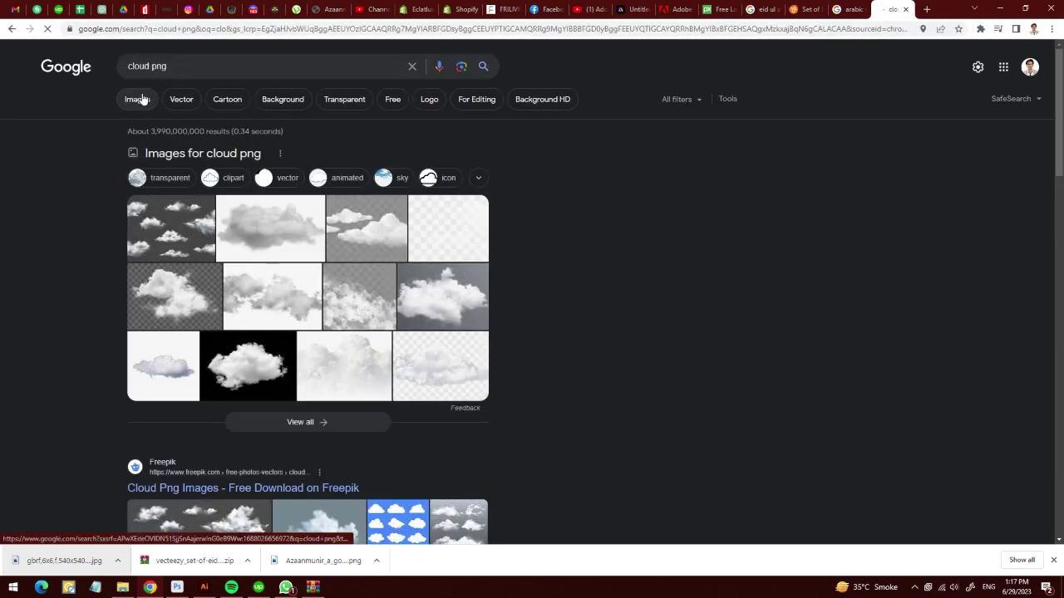
left_click(137, 99)
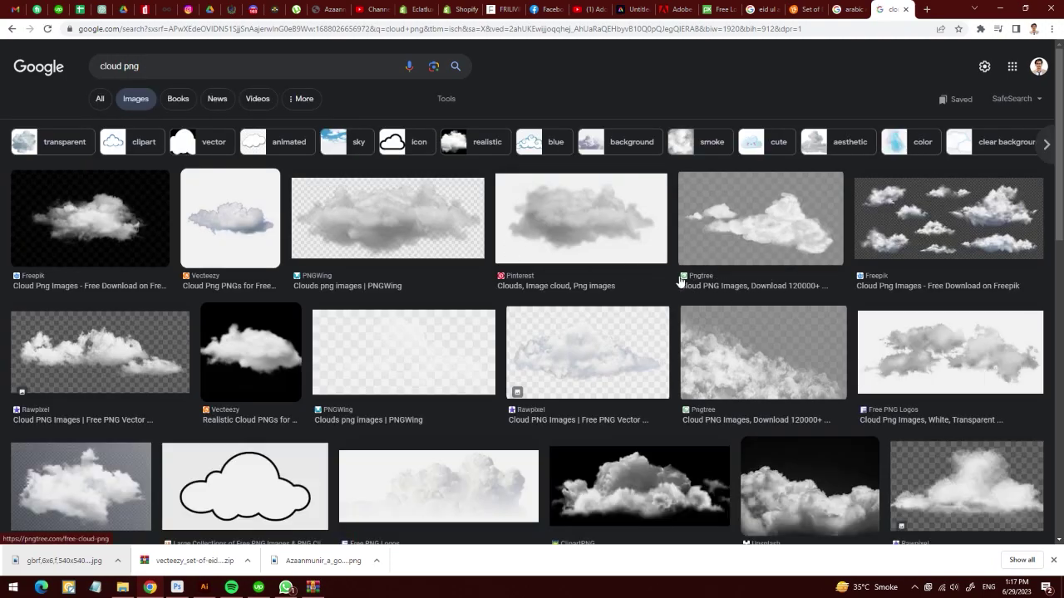
Check a grey Pinterest cloud image and its source page on 123pngdownload.com.
left_click(583, 246)
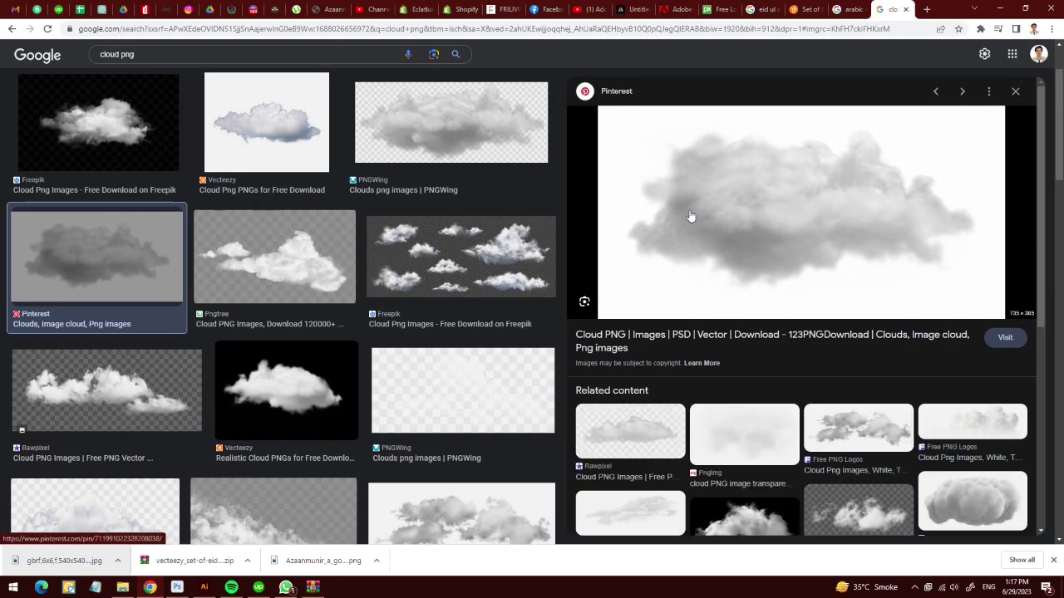
left_click(661, 338)
left_click(850, 6)
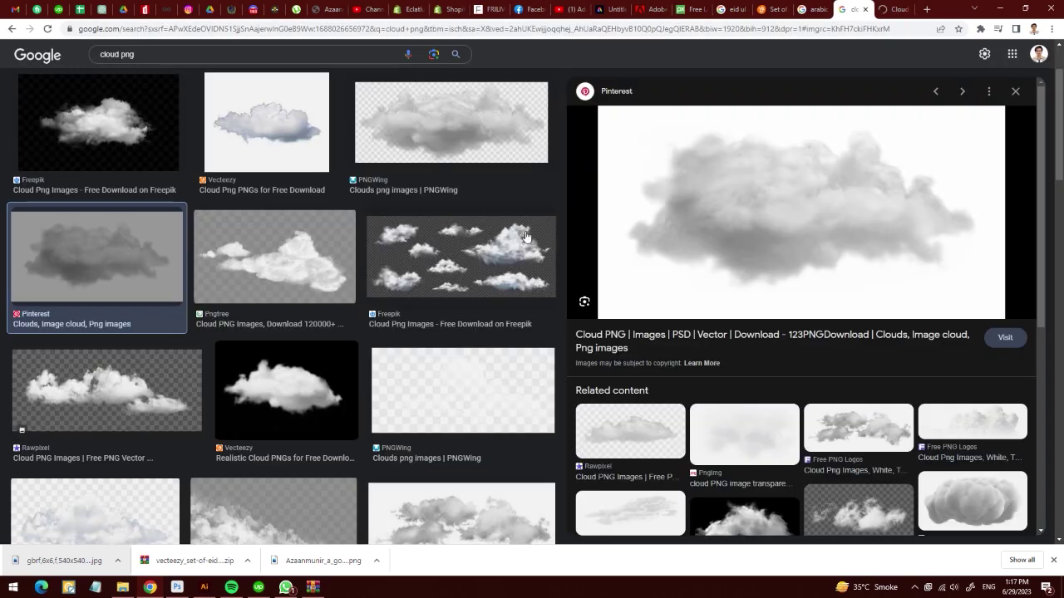
scroll(409, 325, "down", 2)
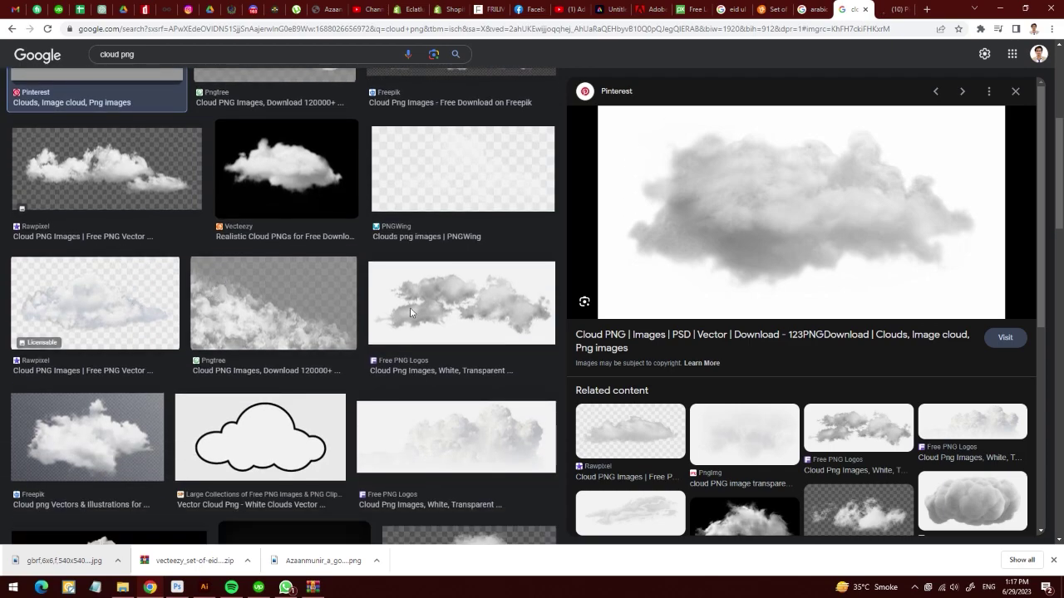
scroll(654, 345, "down", 2)
scroll(649, 407, "up", 2)
key("ctrl+Tab")
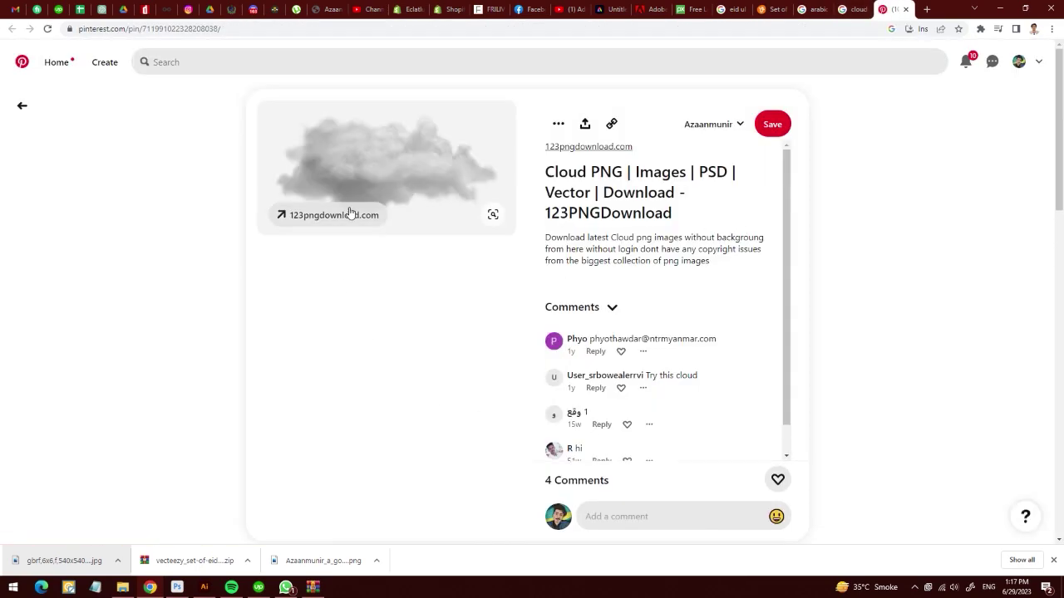
left_click(349, 215)
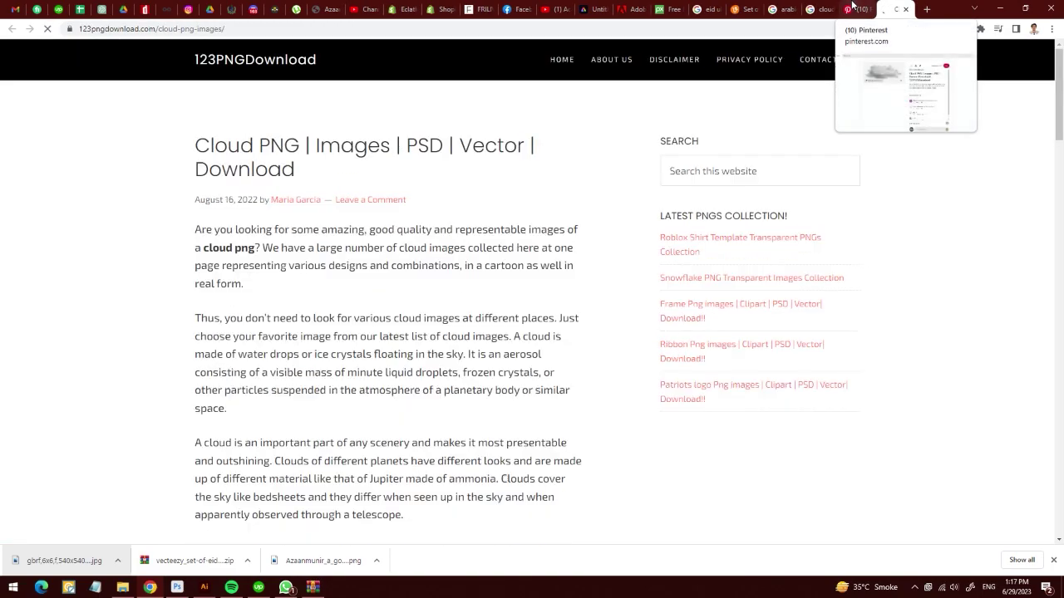
scroll(382, 349, "down", 5)
scroll(385, 346, "down", 3)
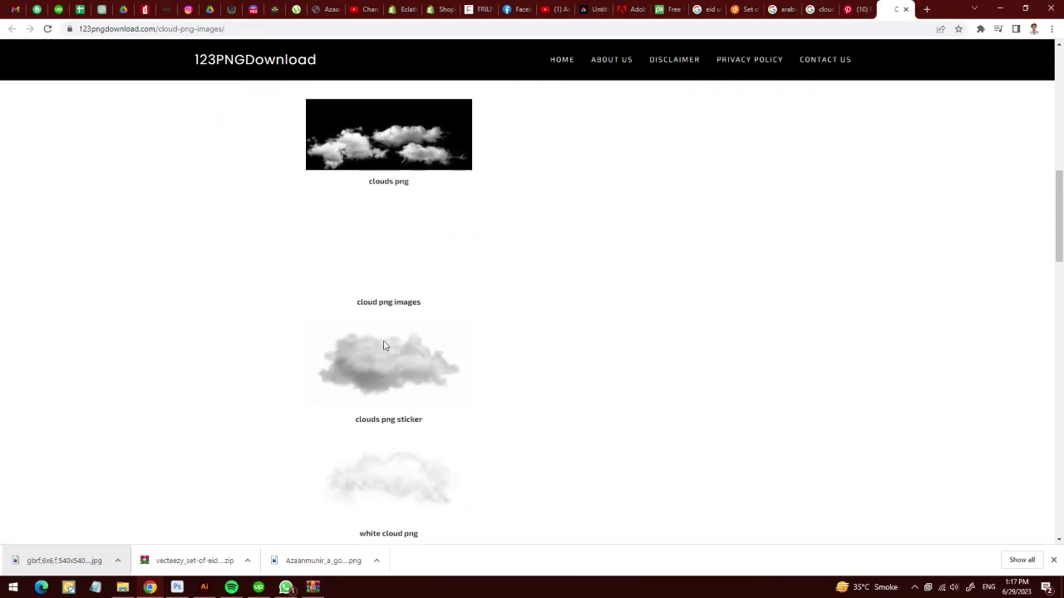
scroll(382, 416, "up", 1)
scroll(378, 320, "down", 3)
scroll(384, 324, "up", 1)
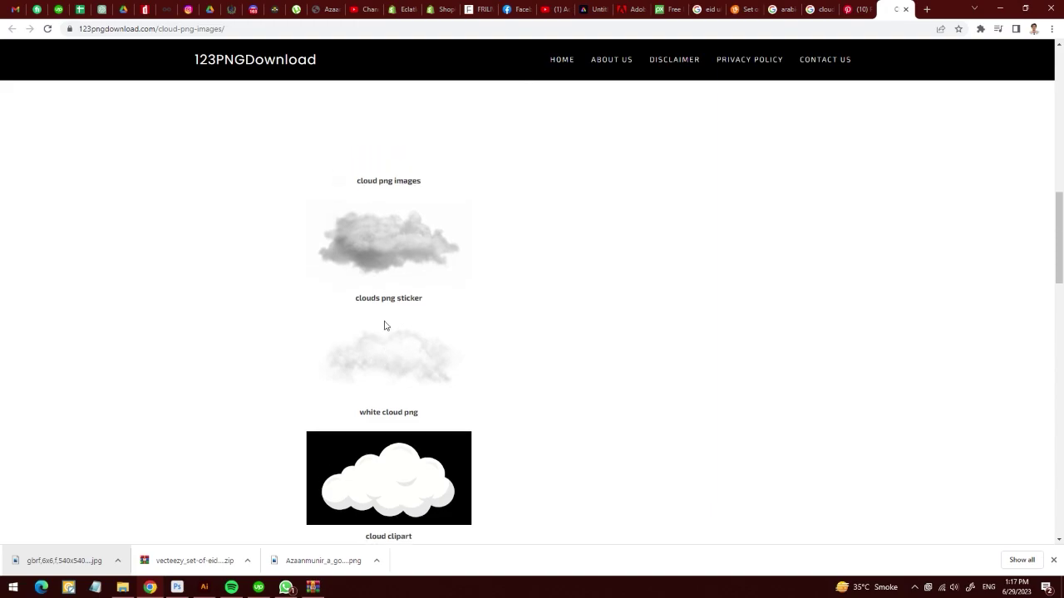
Try saving the clouds png sticker image, then cancel the save.
right_click(383, 306)
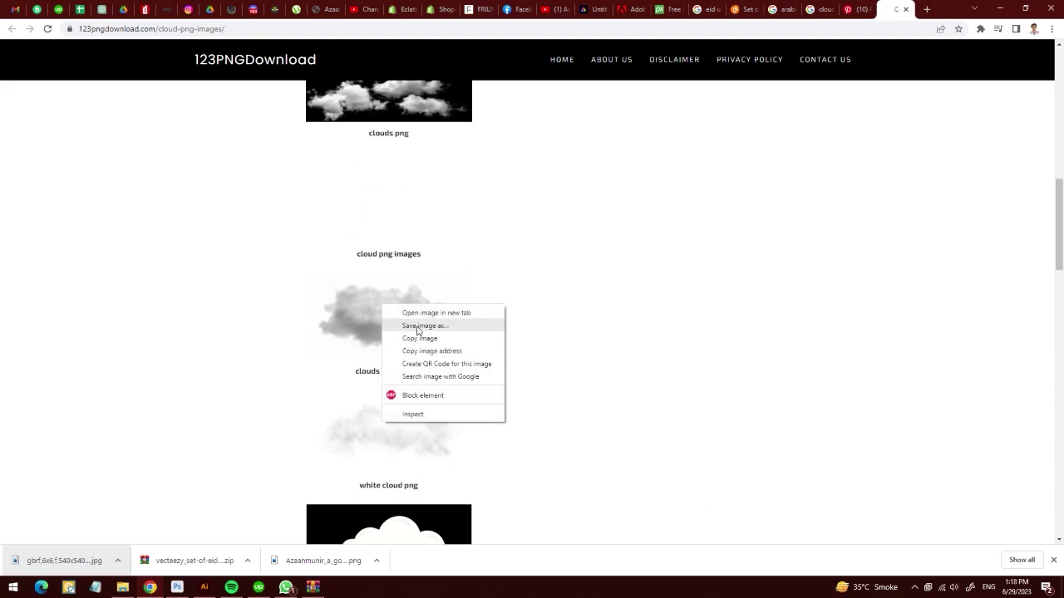
left_click(422, 326)
key("Escape")
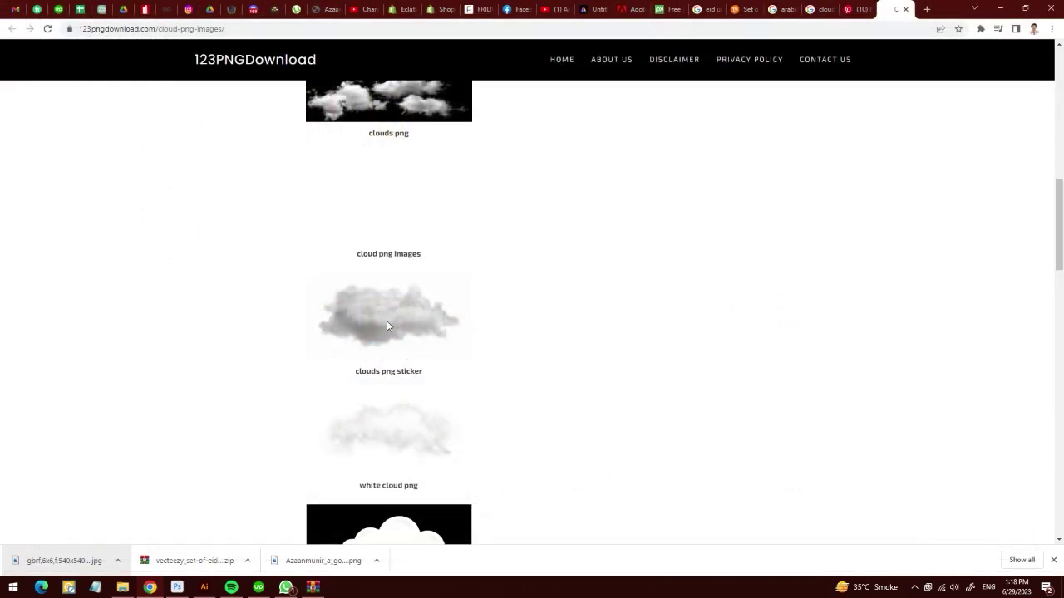
scroll(387, 324, "down", 5)
scroll(391, 329, "down", 3)
scroll(498, 320, "up", 3)
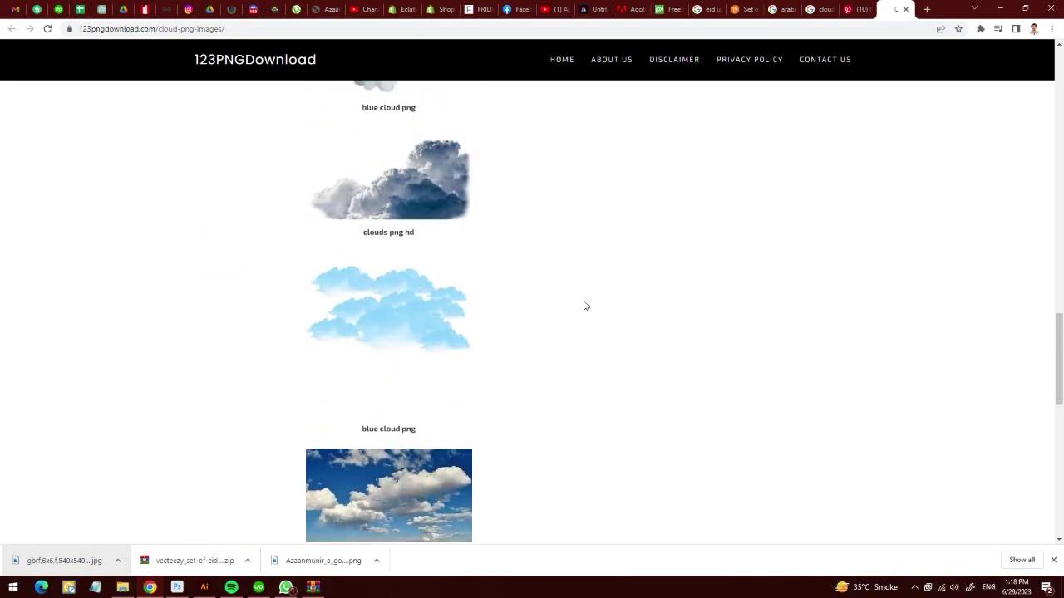
scroll(584, 304, "up", 3)
Return to the image results and open PNGWing's White Cloud image page.
key("ctrl+shift+Tab")
key("ctrl+shift+Tab")
scroll(443, 287, "up", 2)
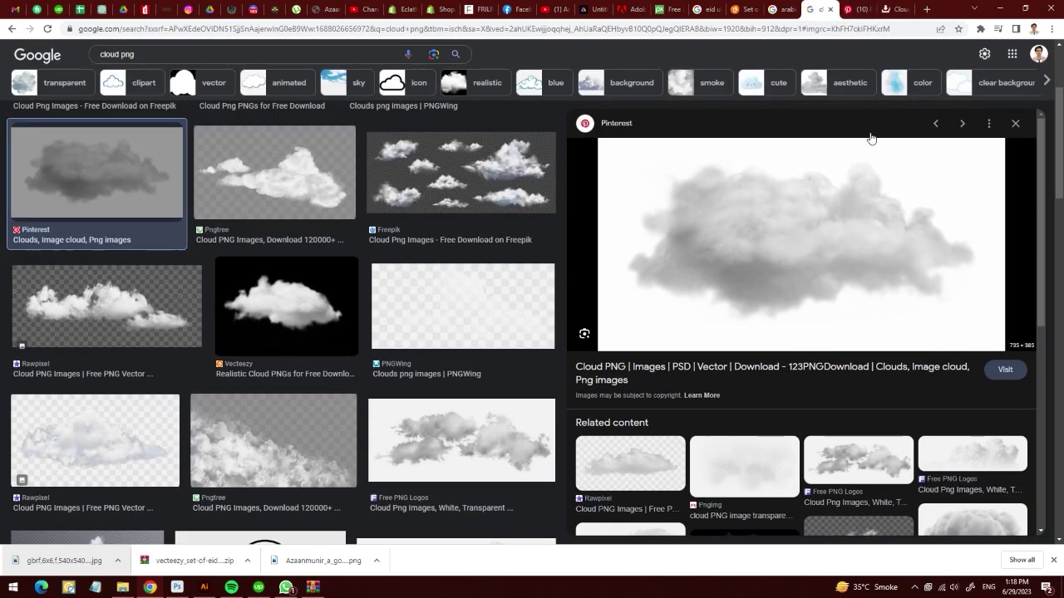
left_click(1018, 132)
scroll(644, 319, "up", 3)
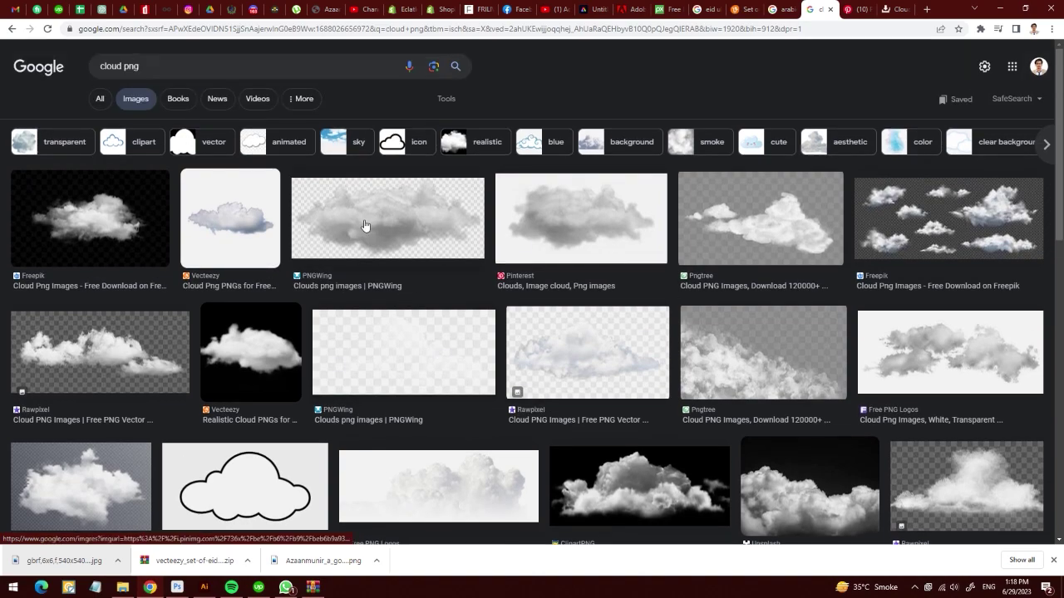
left_click(359, 249)
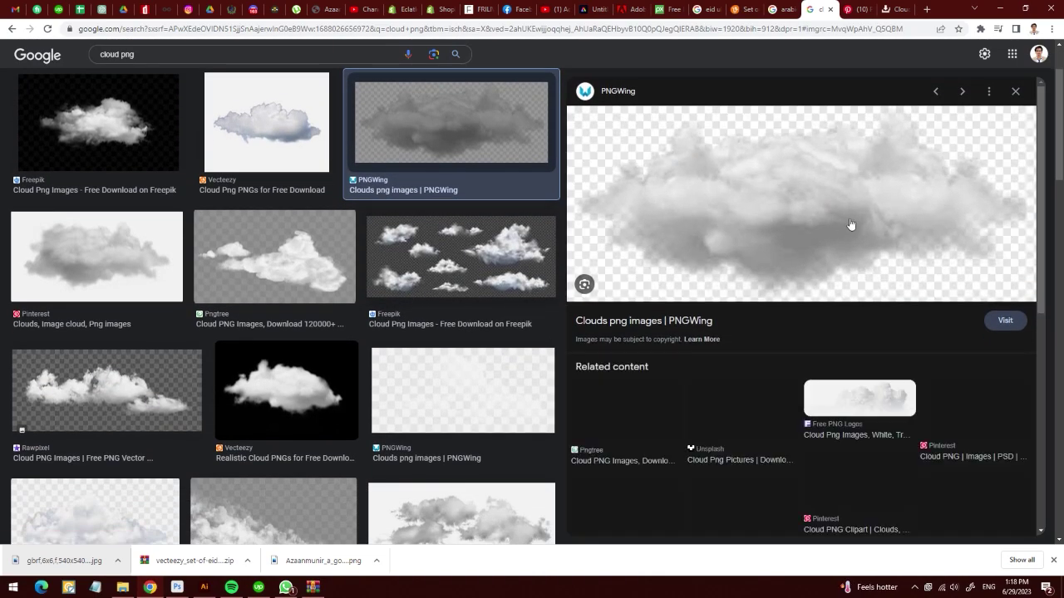
left_click(642, 324)
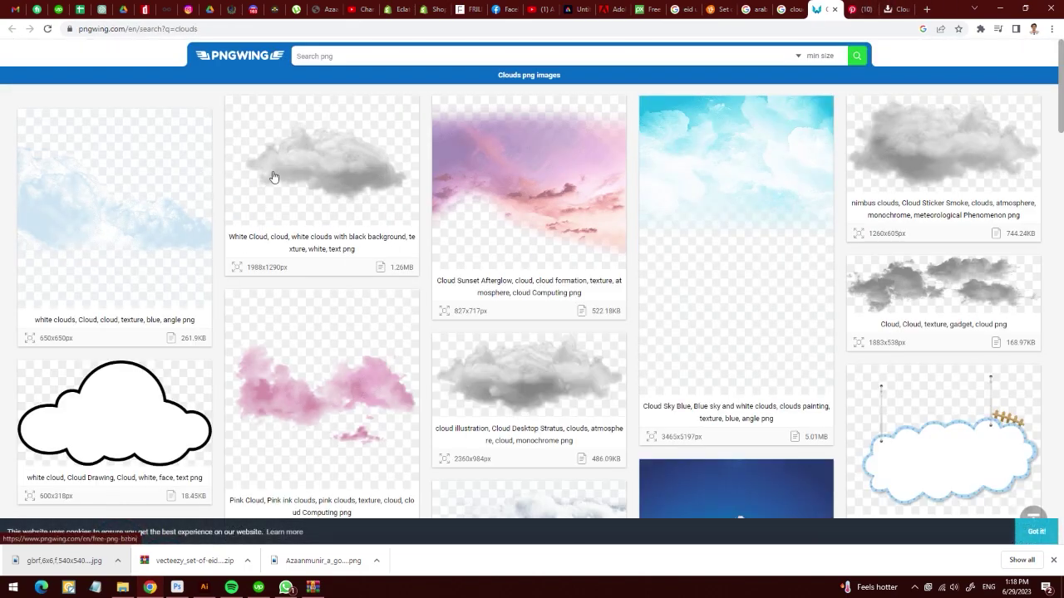
left_click(309, 166)
scroll(390, 403, "down", 5)
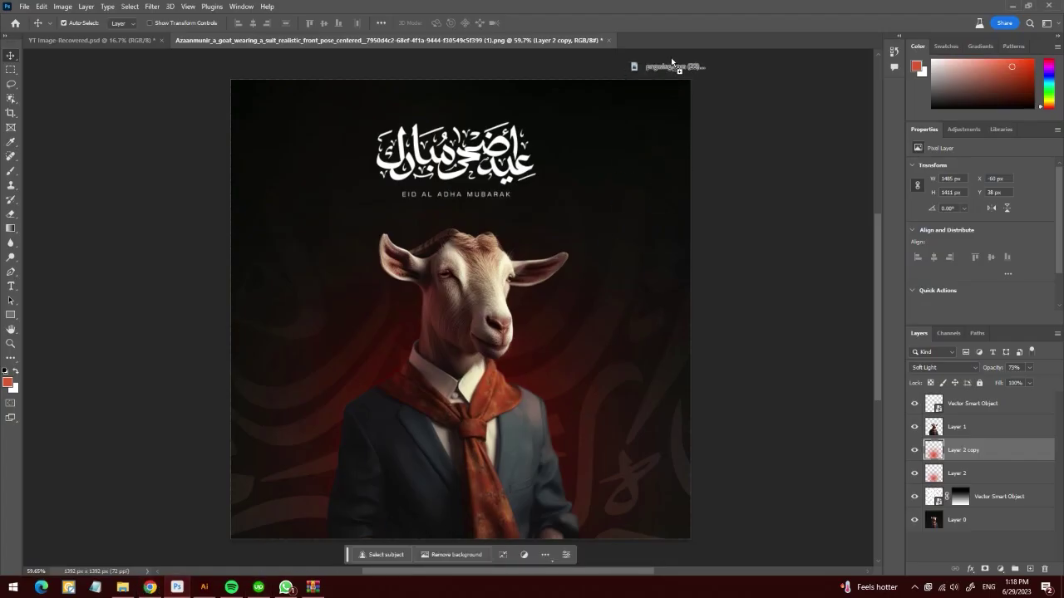
Place the downloaded cloud in the goat poster, shrunk and slightly tilted left of the goat's head.
left_click_drag(258, 514, 676, 72)
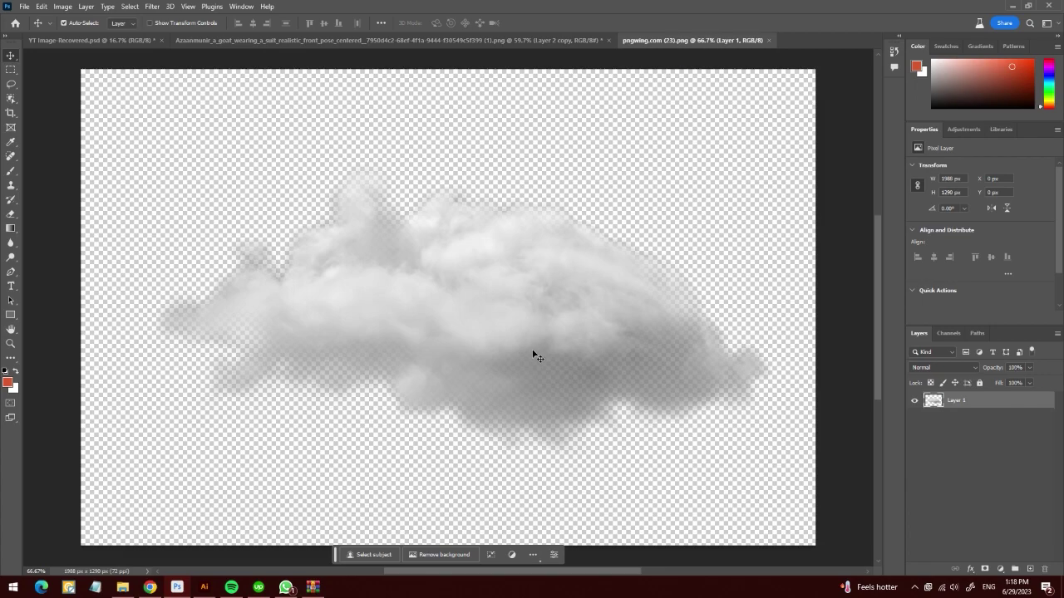
left_click_drag(532, 355, 445, 405)
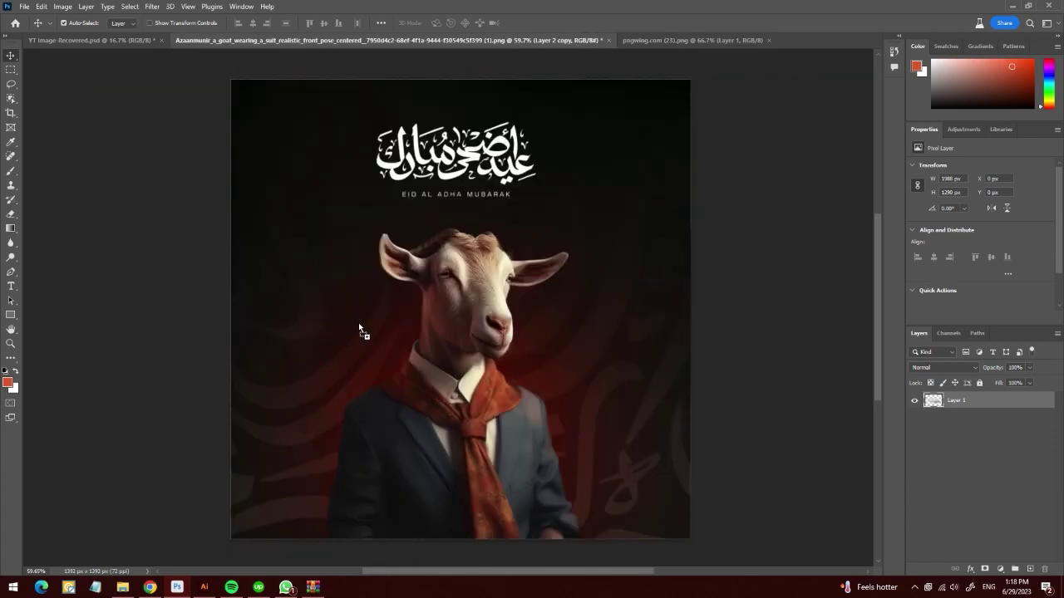
left_click_drag(358, 322, 401, 401)
key("ctrl+t")
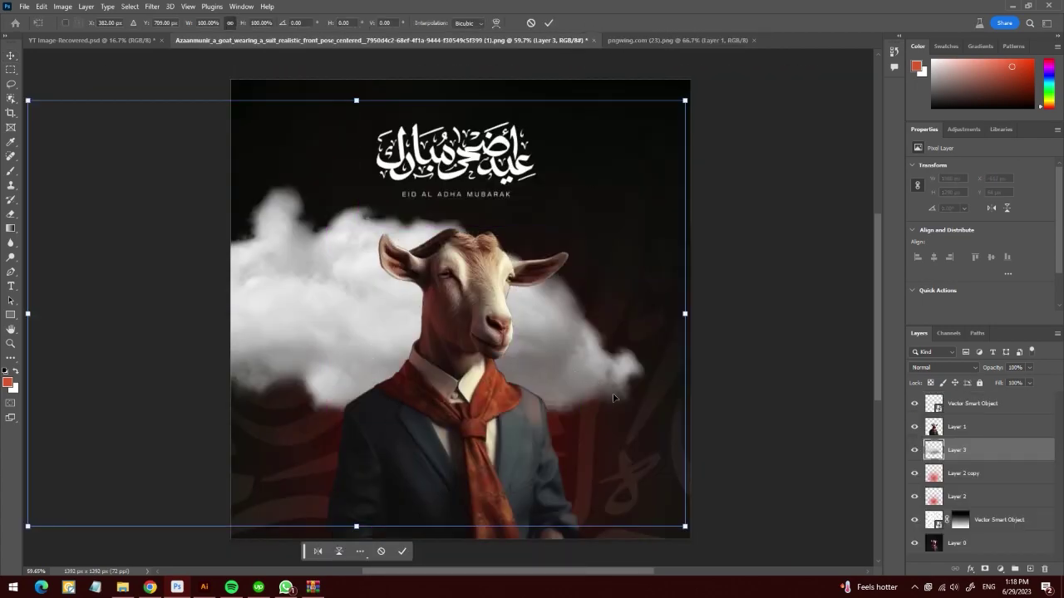
mouse_move(684, 526)
left_mouse_down()
mouse_move(546, 422)
mouse_move(297, 274)
mouse_move(568, 407)
mouse_move(454, 364)
left_mouse_up()
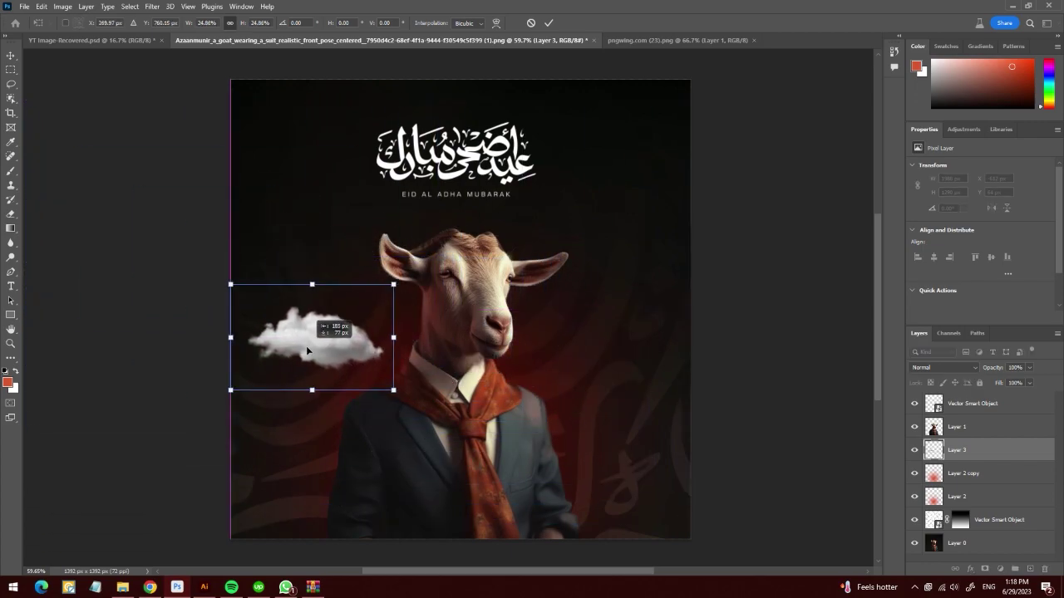
left_click_drag(379, 331, 333, 350)
mouse_move(408, 385)
left_mouse_down()
mouse_move(397, 376)
mouse_move(415, 378)
left_mouse_up()
mouse_move(335, 331)
left_mouse_down()
mouse_move(347, 333)
mouse_move(340, 325)
left_mouse_up()
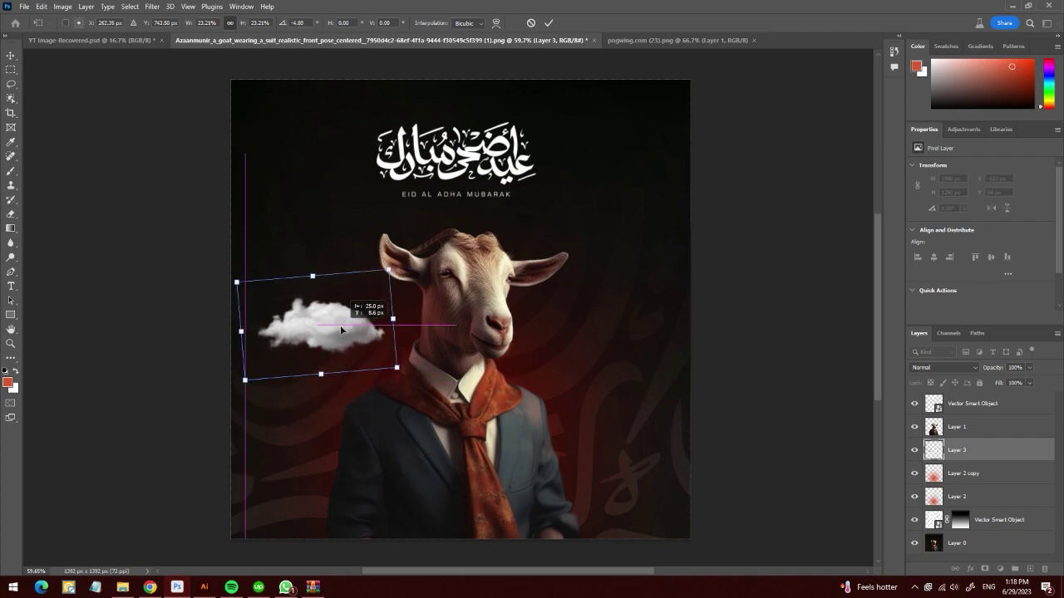
key("Return")
Download PNGWing's related Cloud Desktop Stratus PNG and open it in Photoshop.
left_click(149, 587)
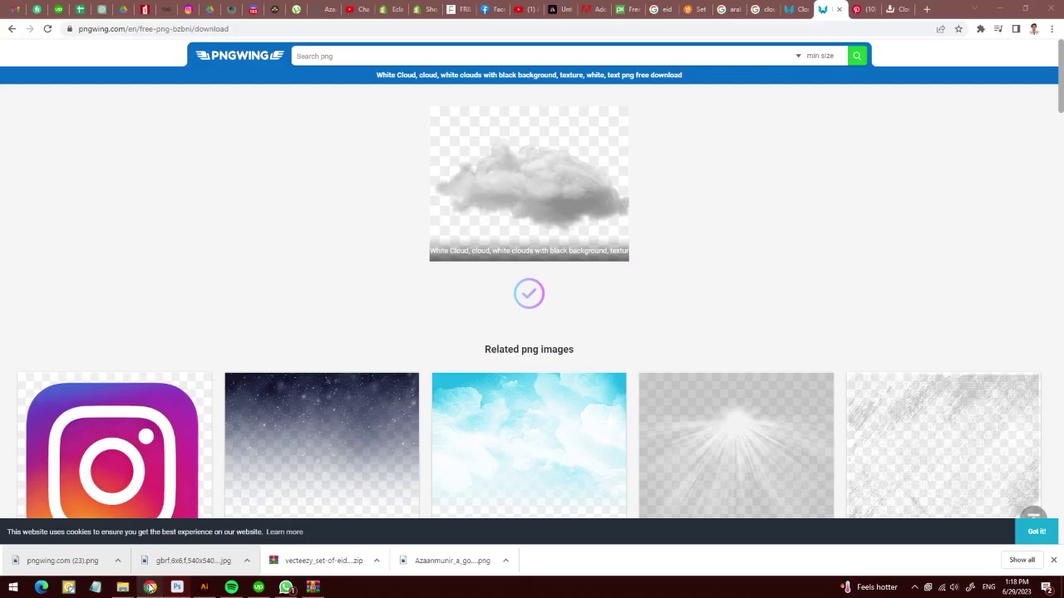
left_click(12, 29)
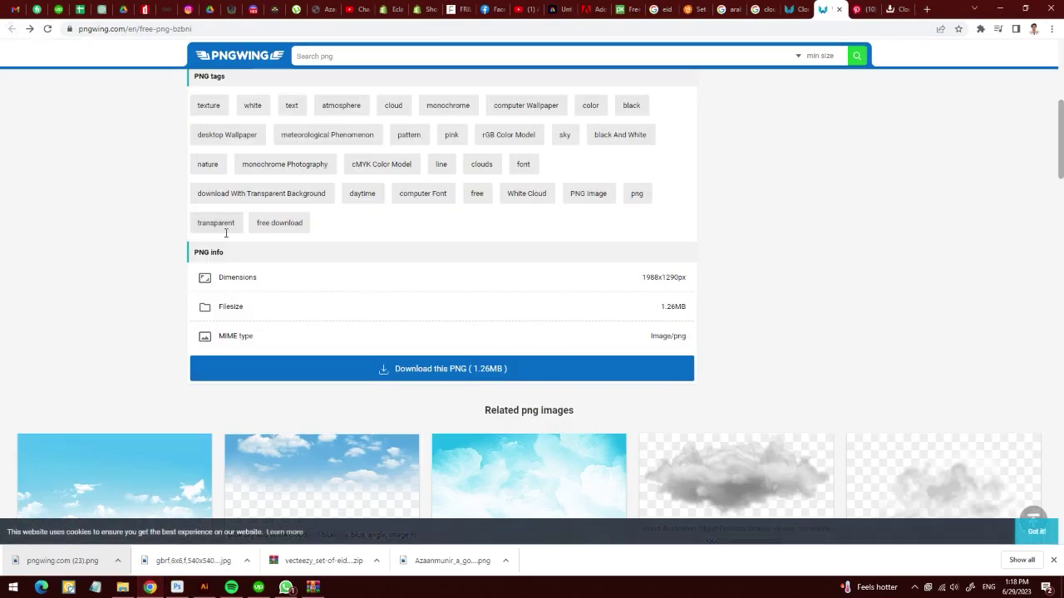
scroll(724, 391, "down", 2)
left_click(726, 368)
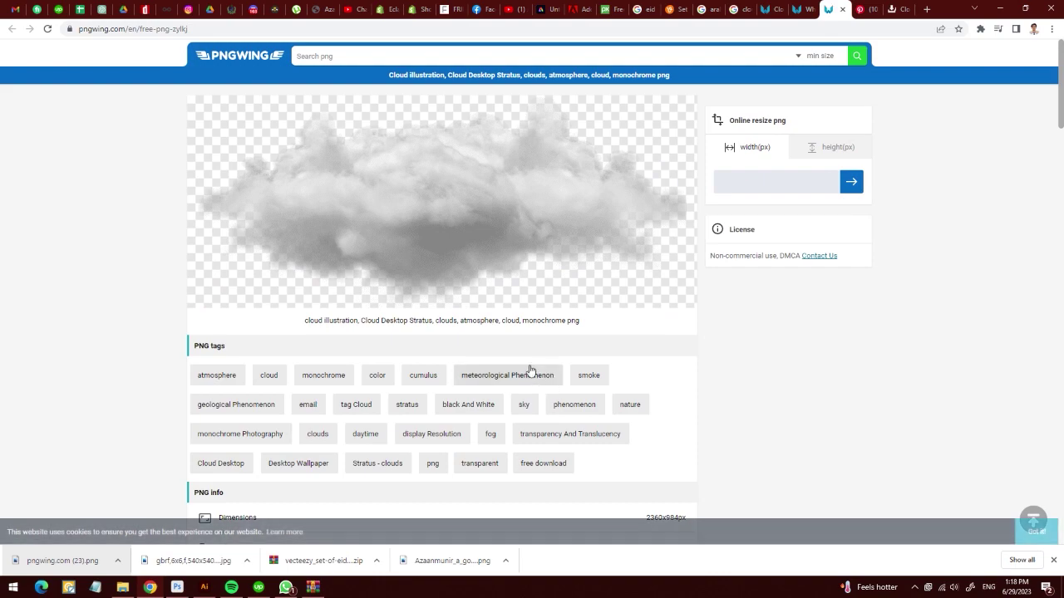
scroll(527, 374, "down", 3)
left_click(438, 398)
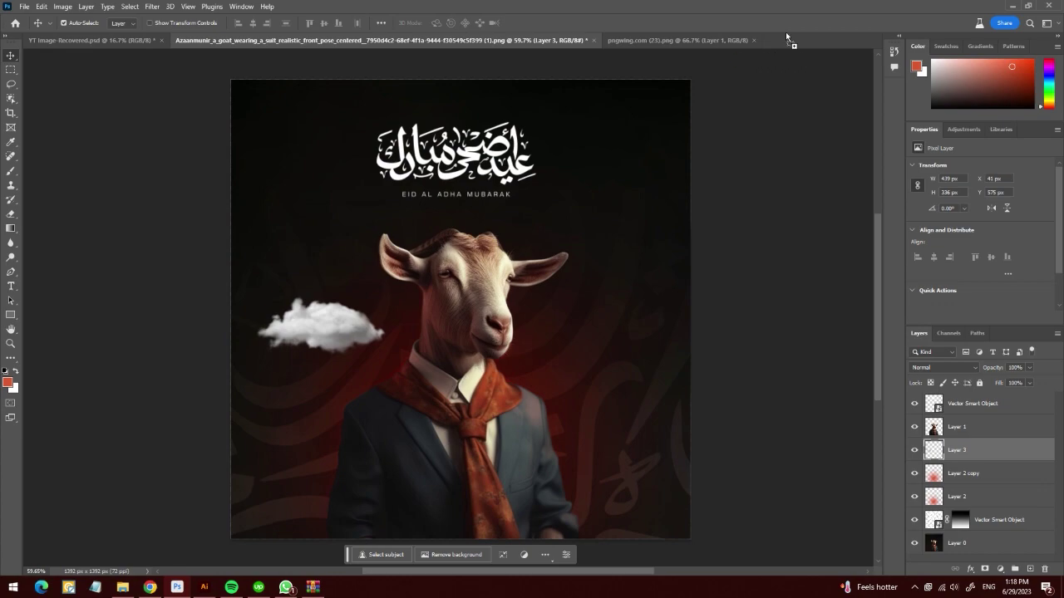
left_click_drag(786, 32, 793, 39)
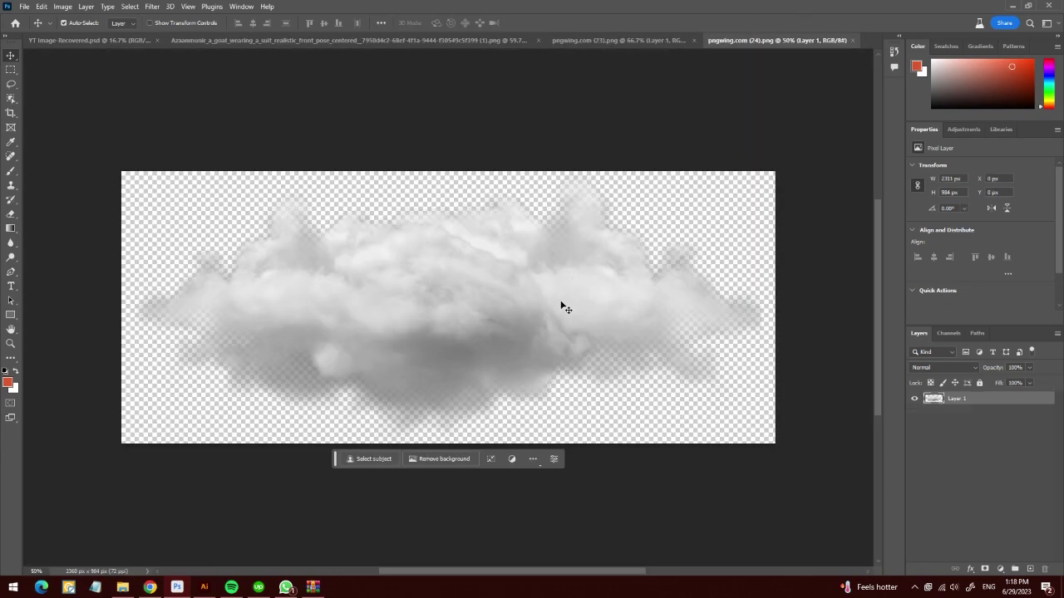
Place the stratus cloud as Layer 4, shrunk and positioned right of the goat's head.
left_click_drag(560, 304, 542, 333)
key("ctrl+t")
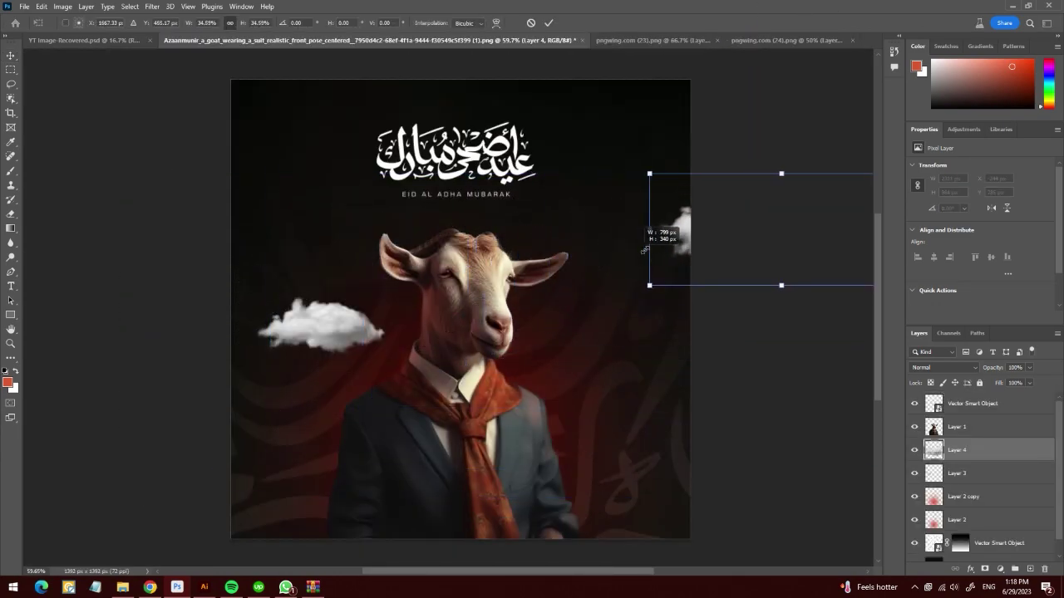
mouse_move(468, 317)
left_mouse_down()
mouse_move(720, 241)
mouse_move(523, 353)
left_mouse_up()
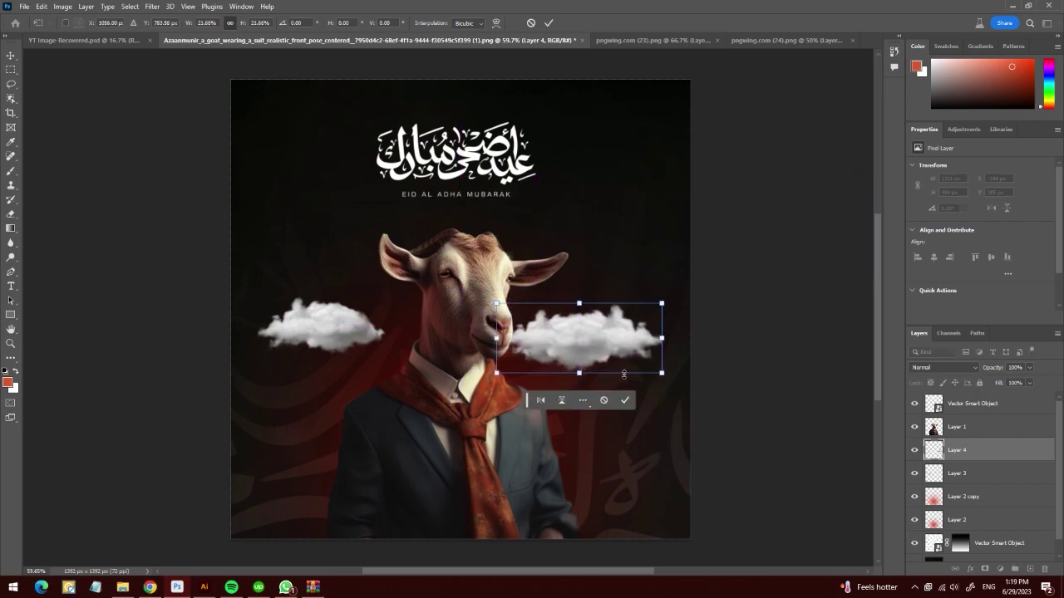
mouse_move(658, 371)
left_mouse_down()
mouse_move(601, 347)
mouse_move(643, 379)
left_mouse_up()
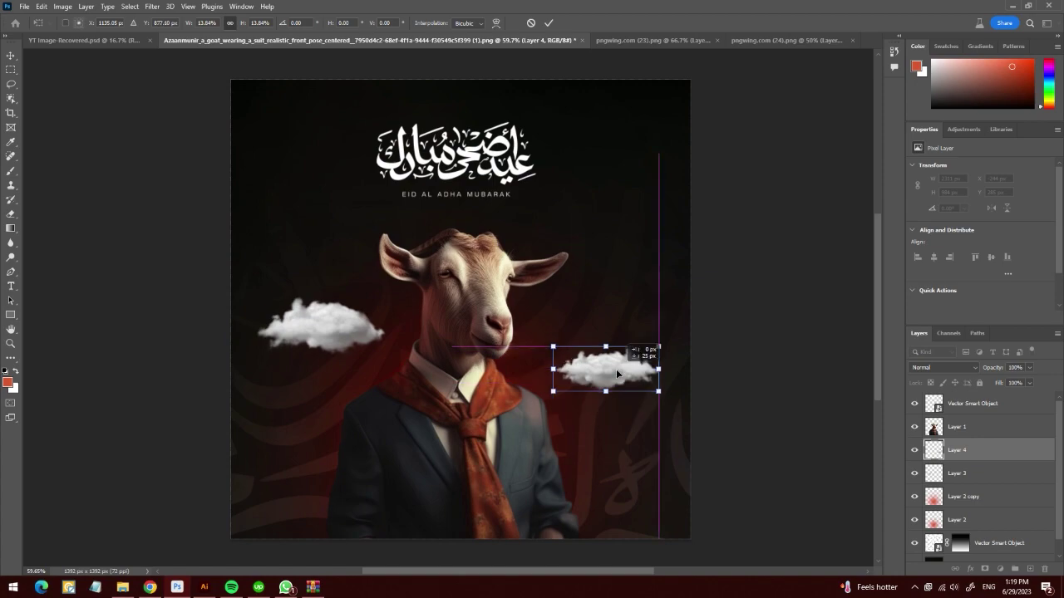
left_click_drag(618, 372, 611, 377)
key("Return")
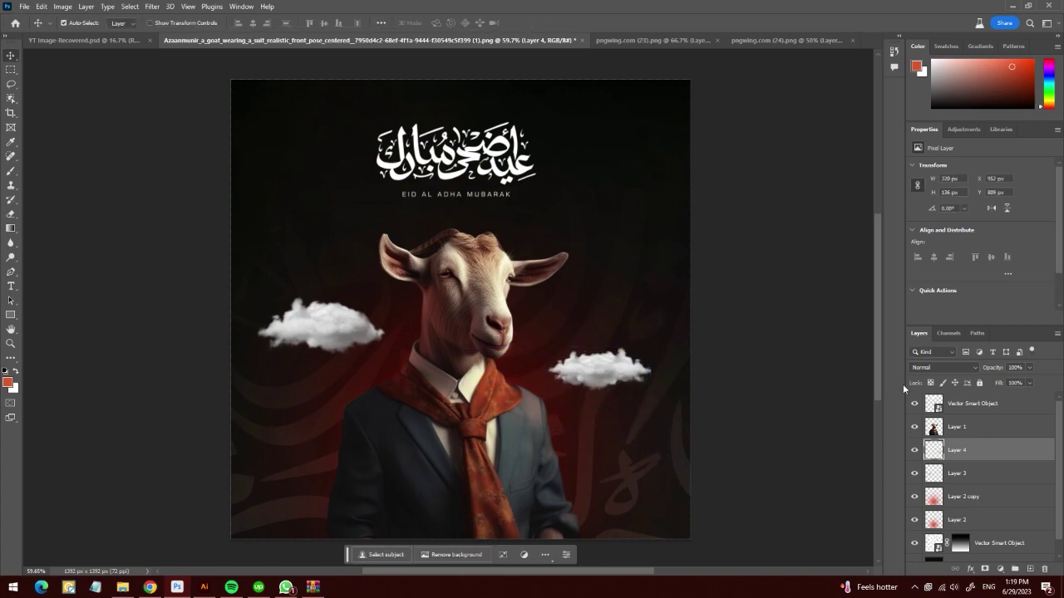
Set both cloud layers, Layer 4 and Layer 3, to Linear Light blending.
left_click(927, 367)
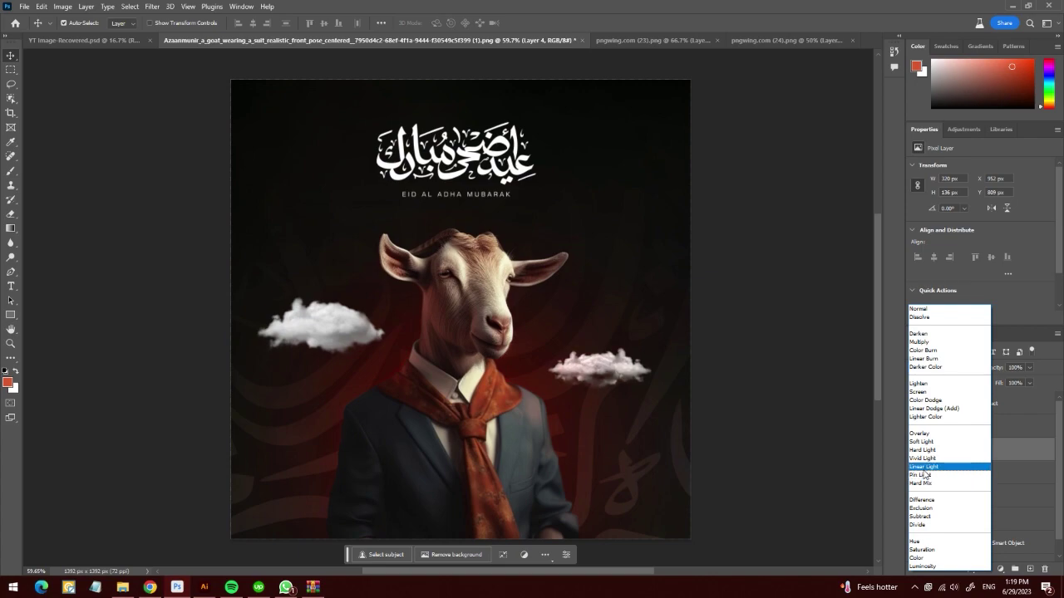
left_click(924, 468)
left_click(955, 472)
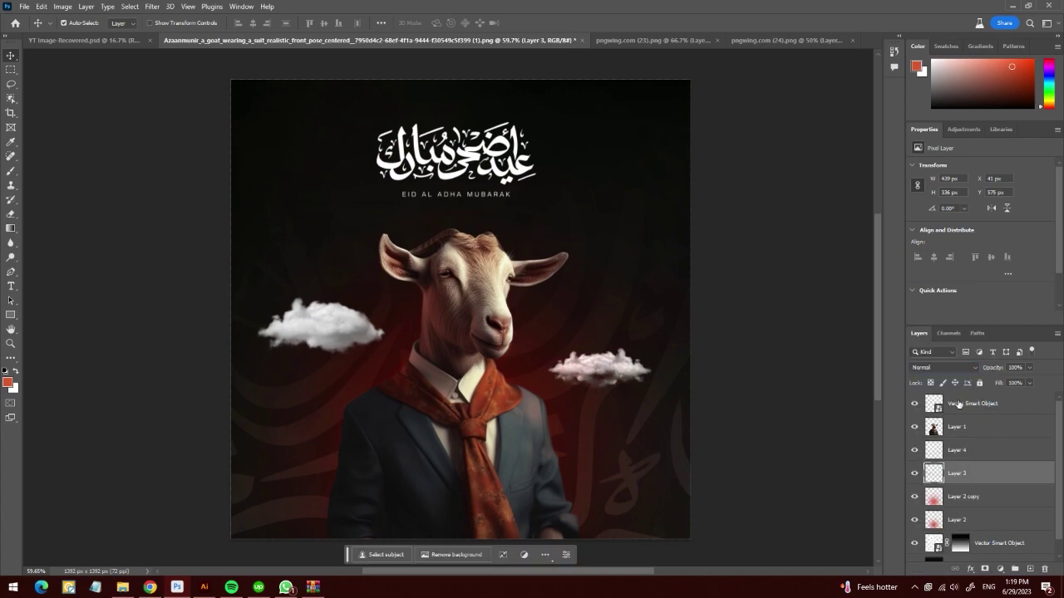
left_click(937, 369)
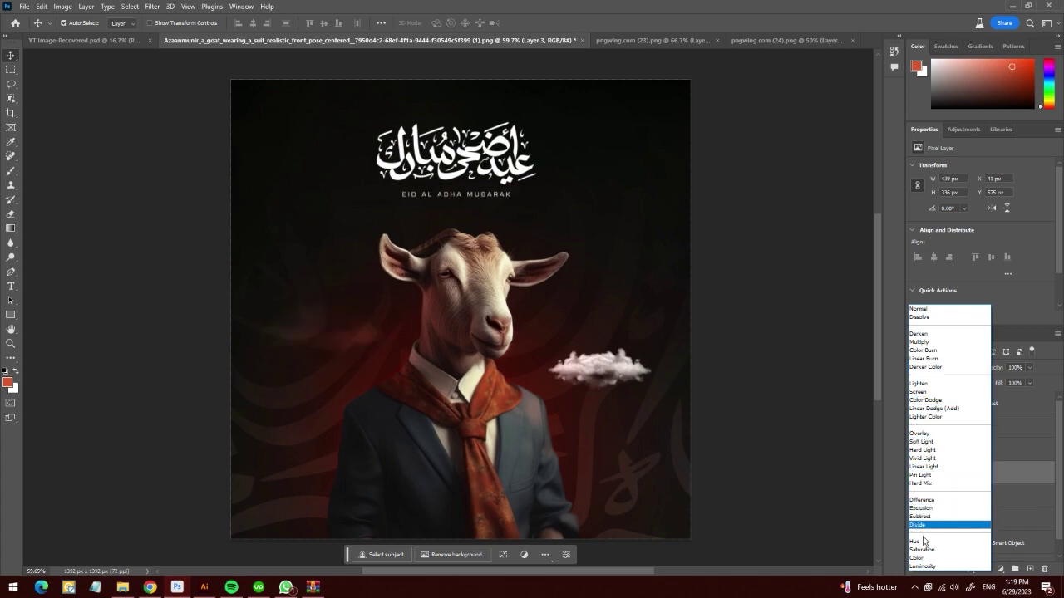
left_click(921, 467)
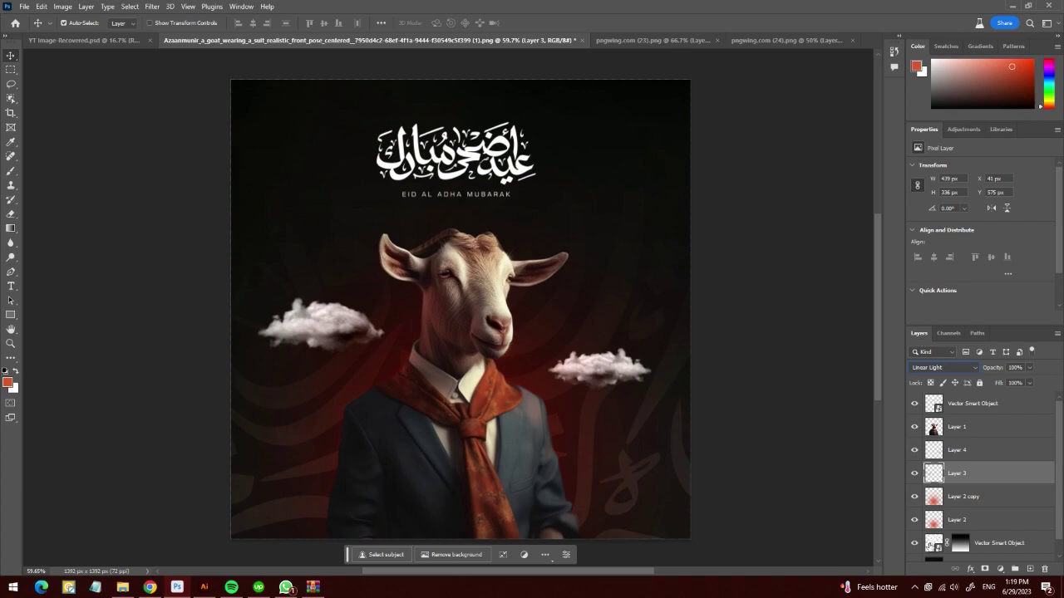
left_click(962, 450, "shift")
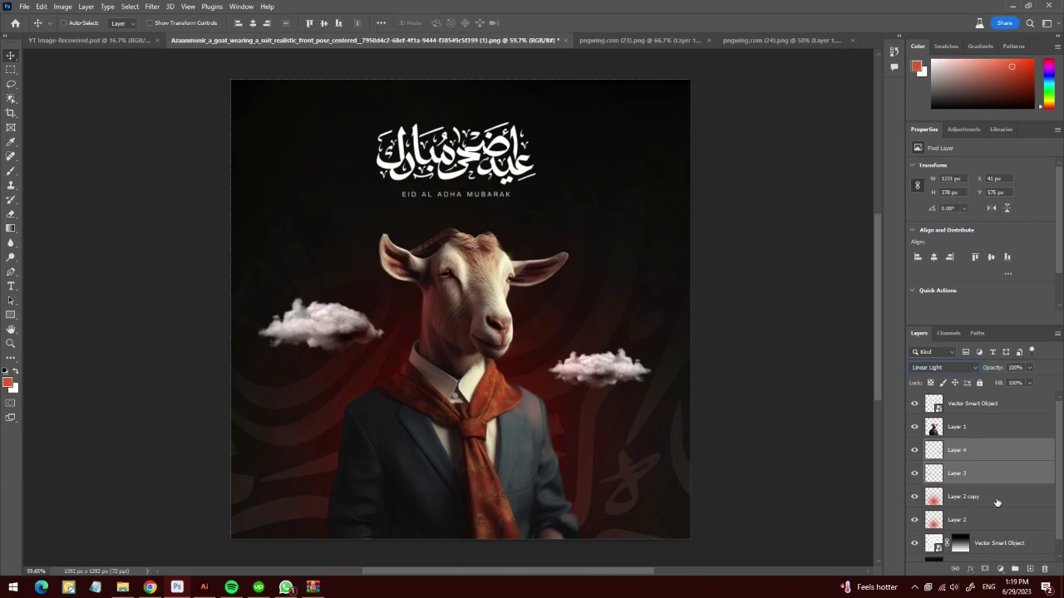
Duplicate both cloud layers and set the copies to Normal blending at about 48% opacity.
key("ctrl+j")
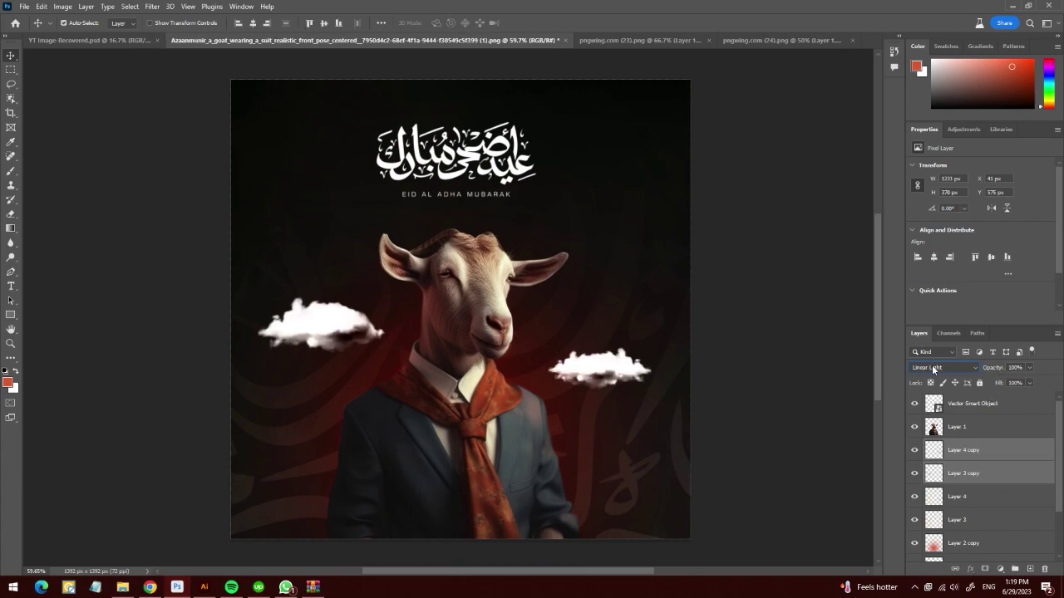
left_click(931, 369)
left_click(923, 309)
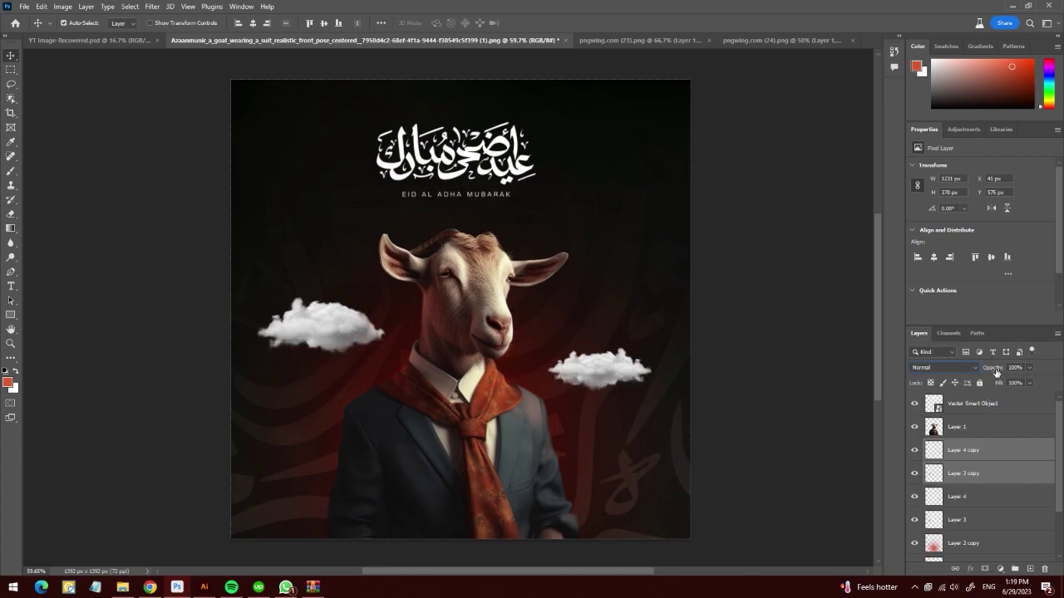
left_click_drag(996, 371, 986, 368)
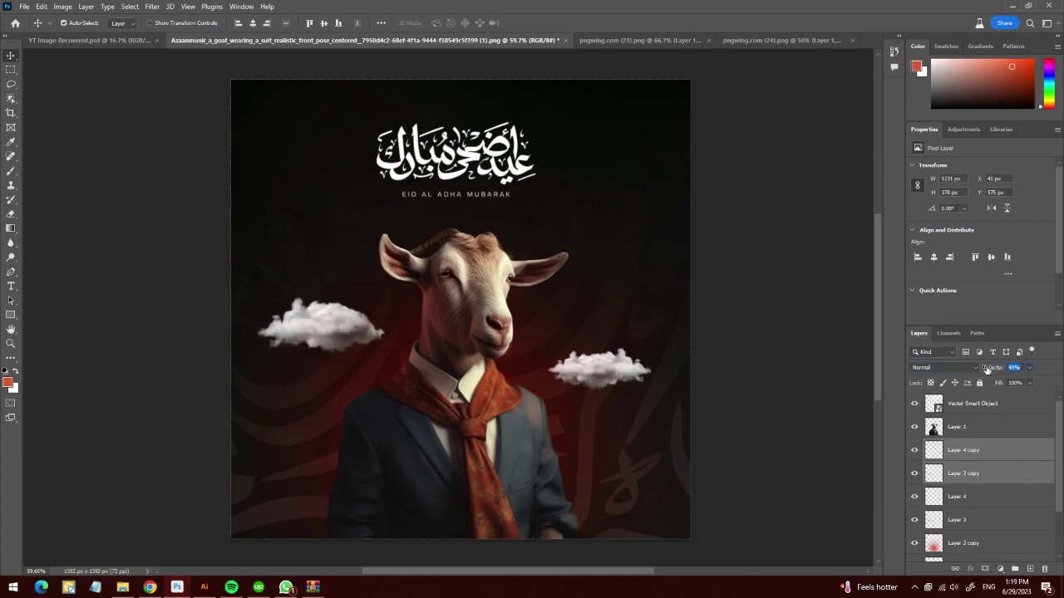
scroll(457, 395, "up", 1)
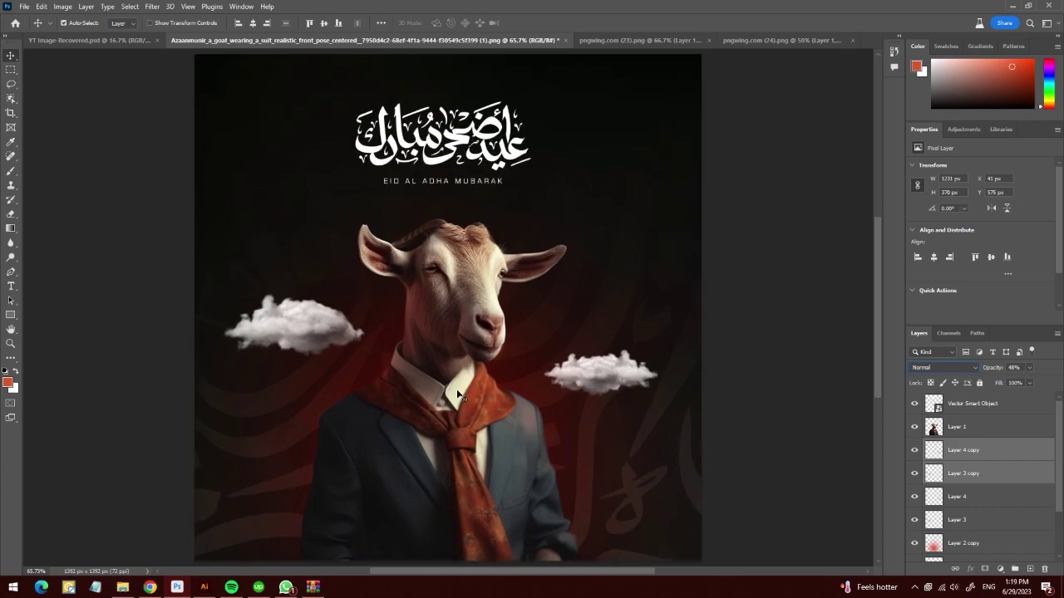
left_click(91, 167)
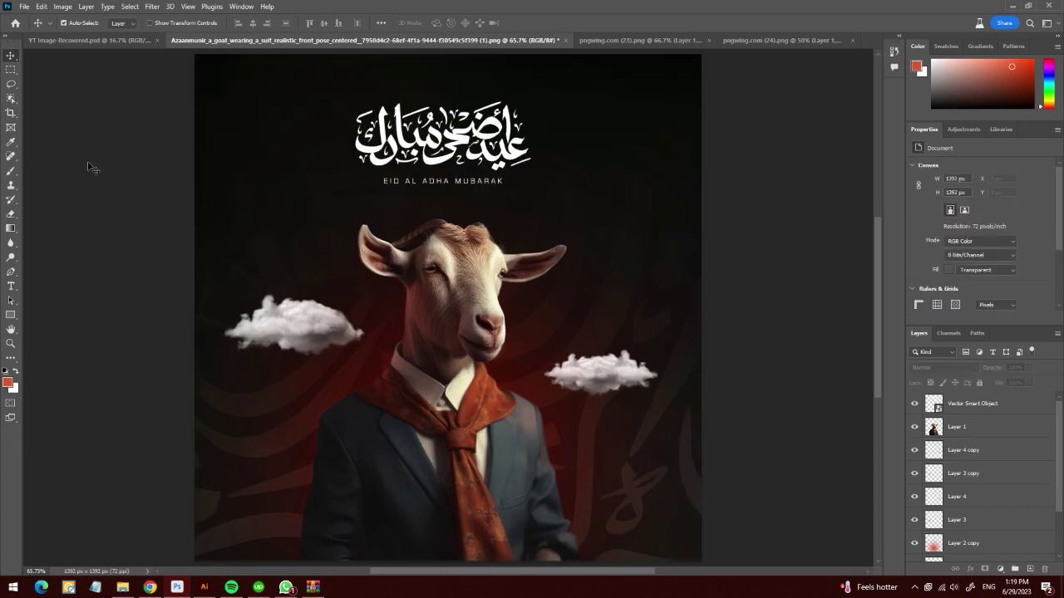